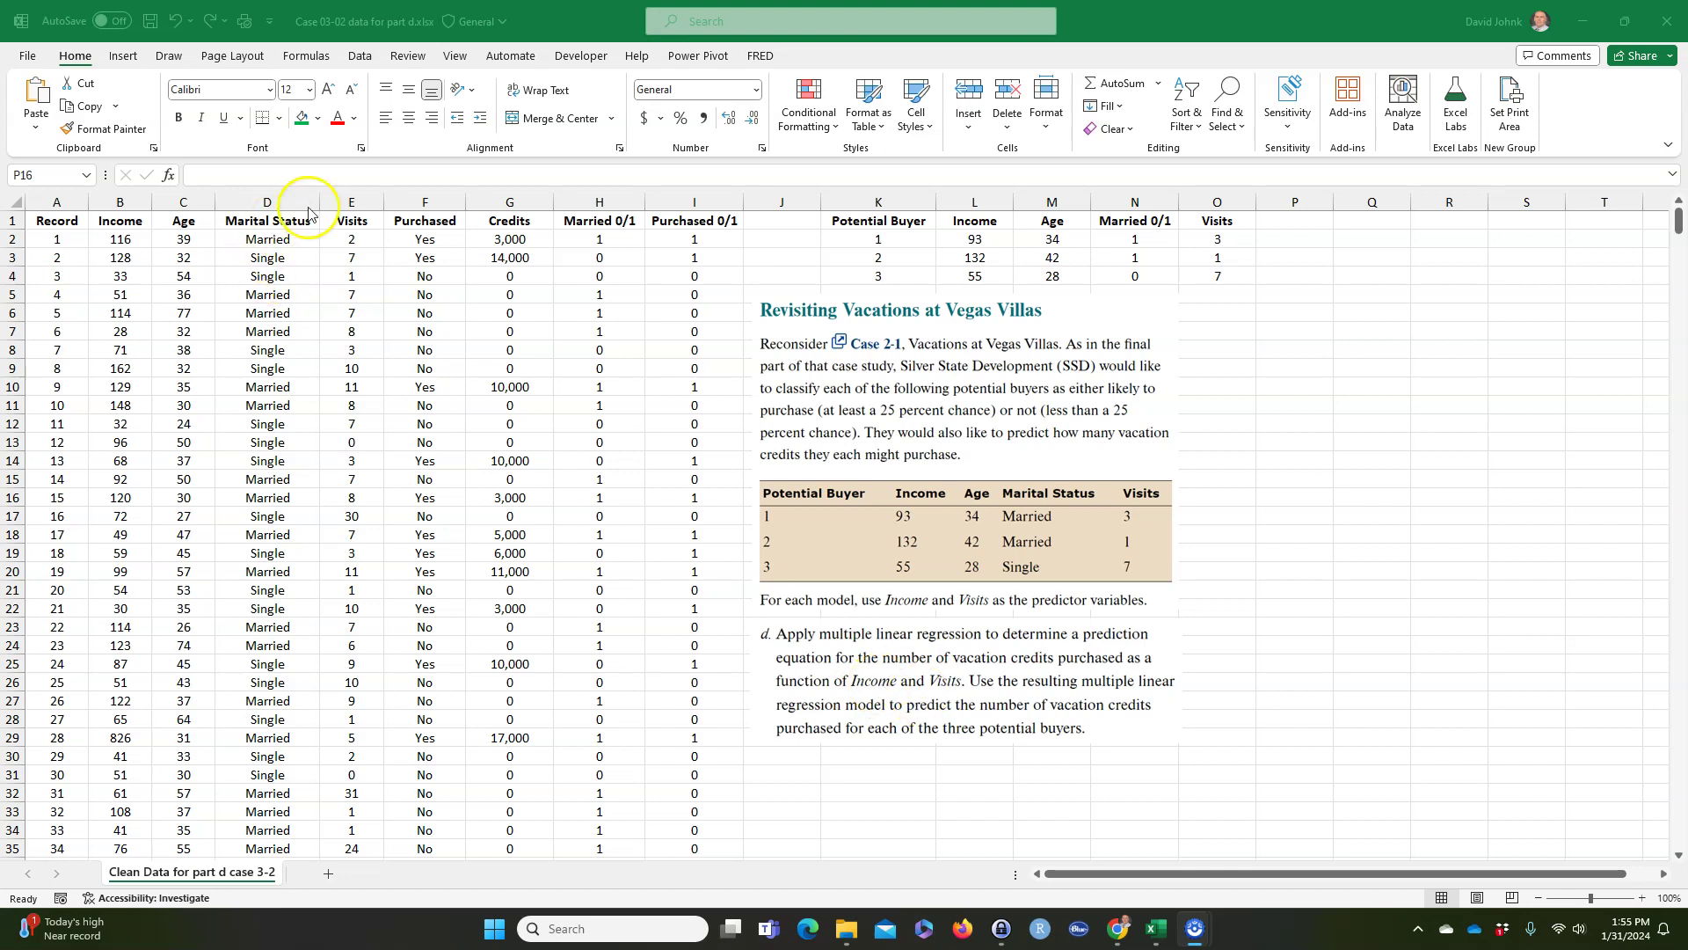
# Step: Fill the entire Income and Visits columns with green to mark them as the predictor variables
pyautogui.click(116, 196)
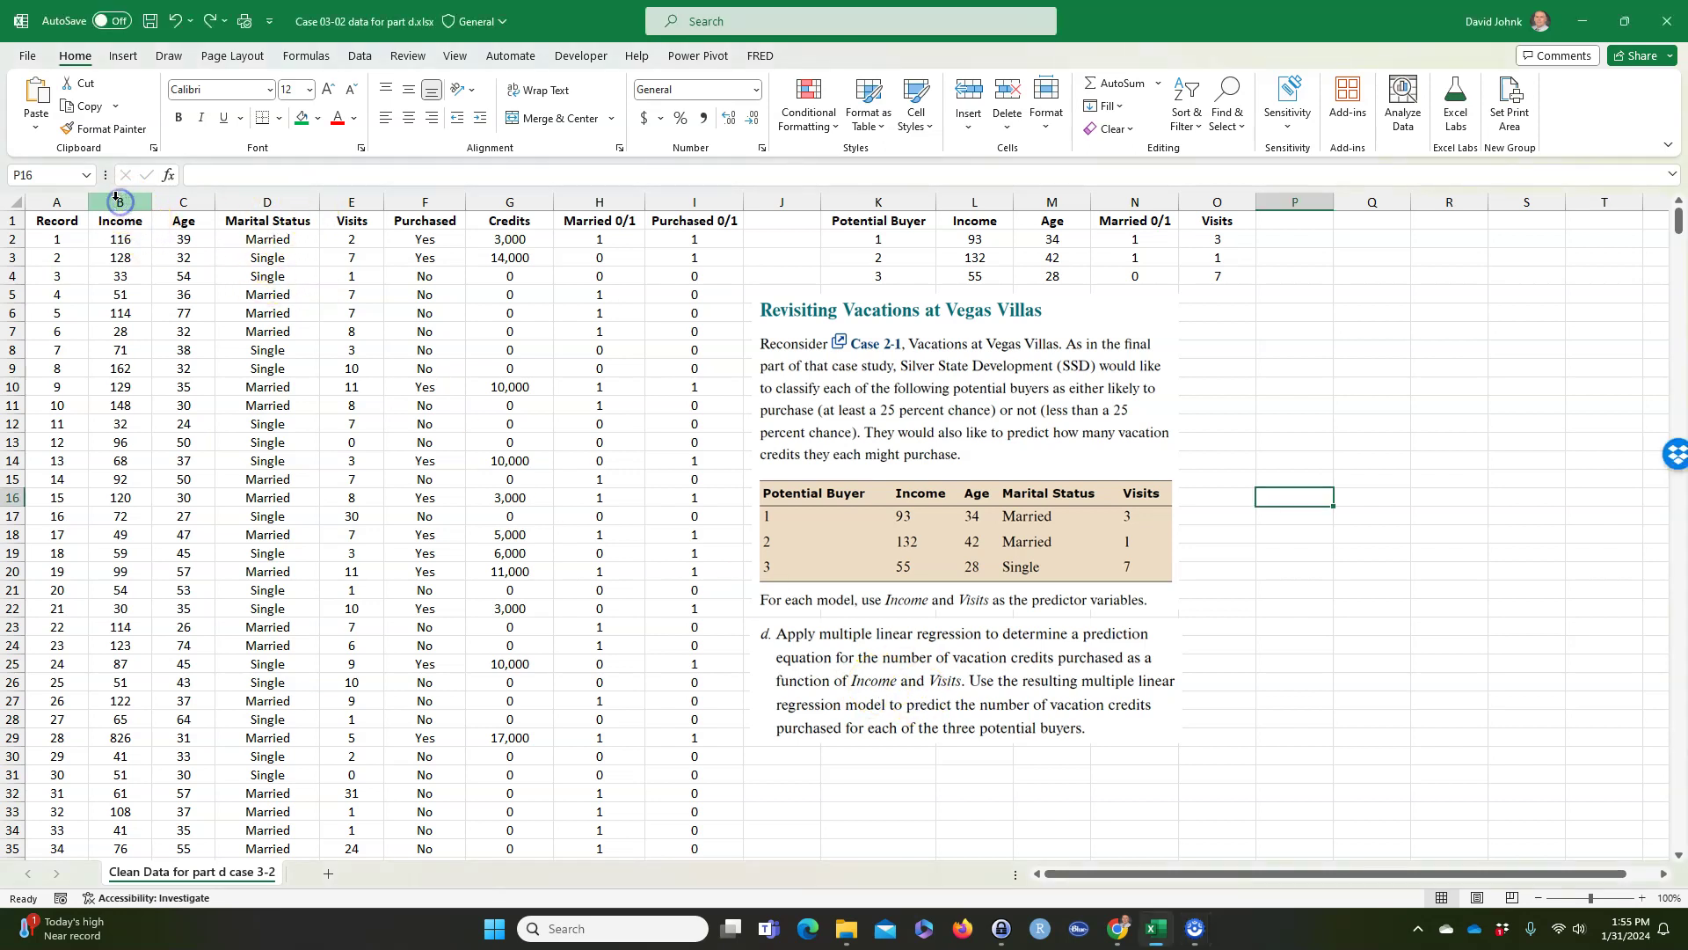
pyautogui.click(301, 117)
pyautogui.click(352, 201)
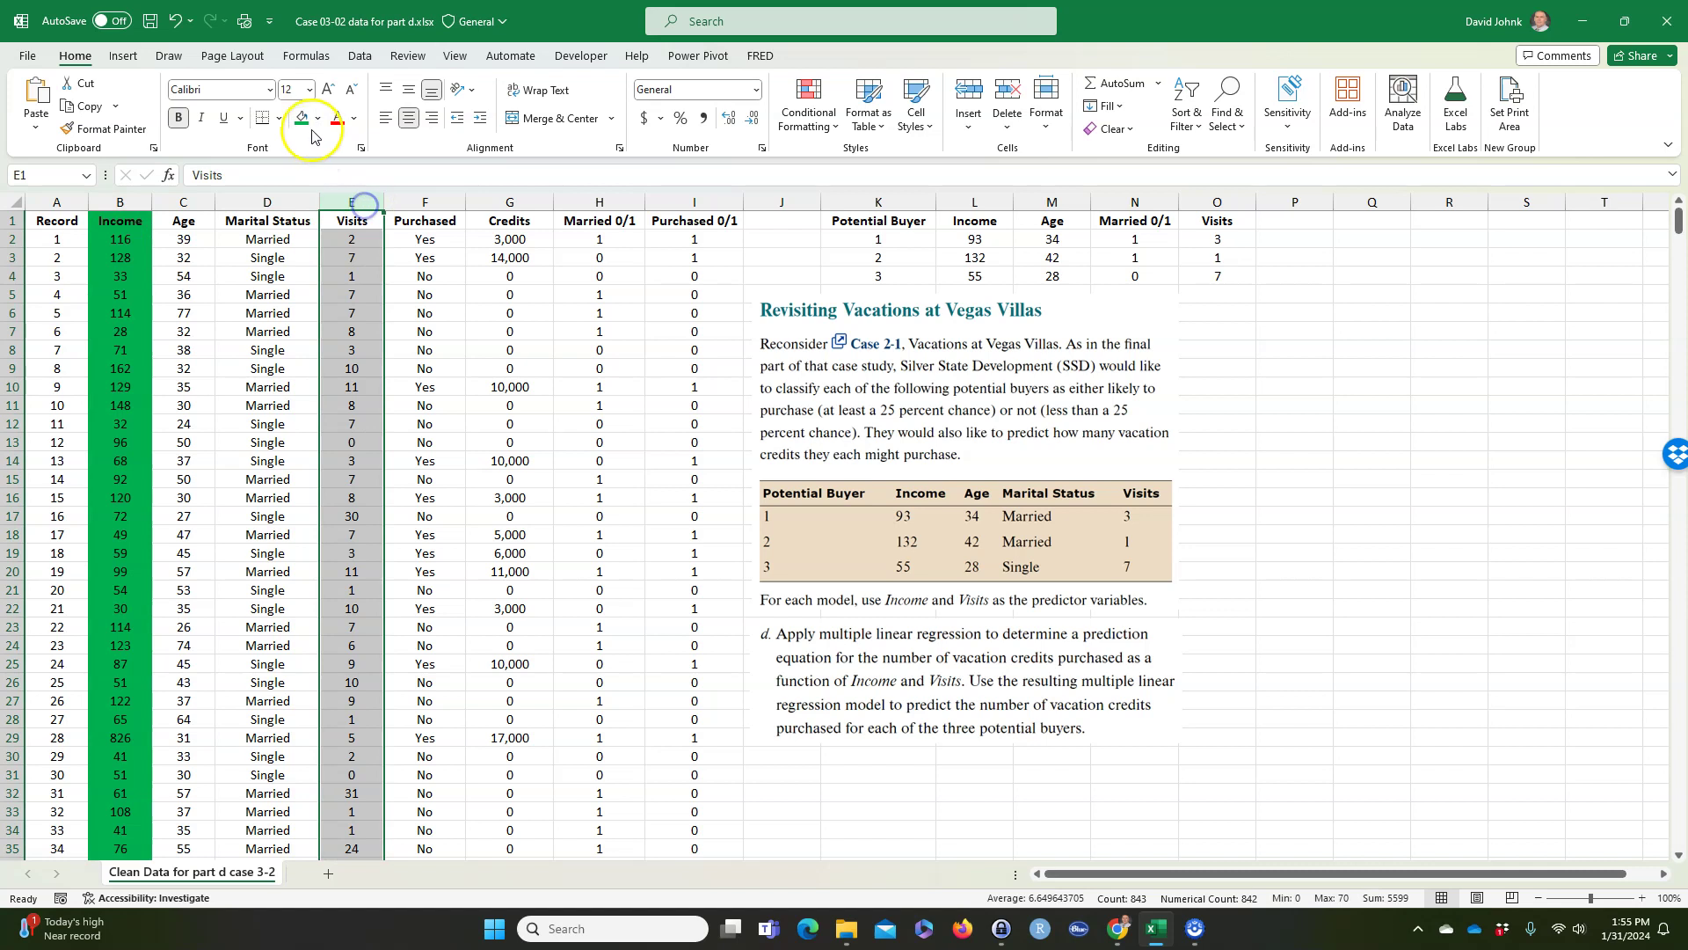
pyautogui.click(301, 117)
# Step: Fill the entire Credits column with yellow
pyautogui.click(509, 202)
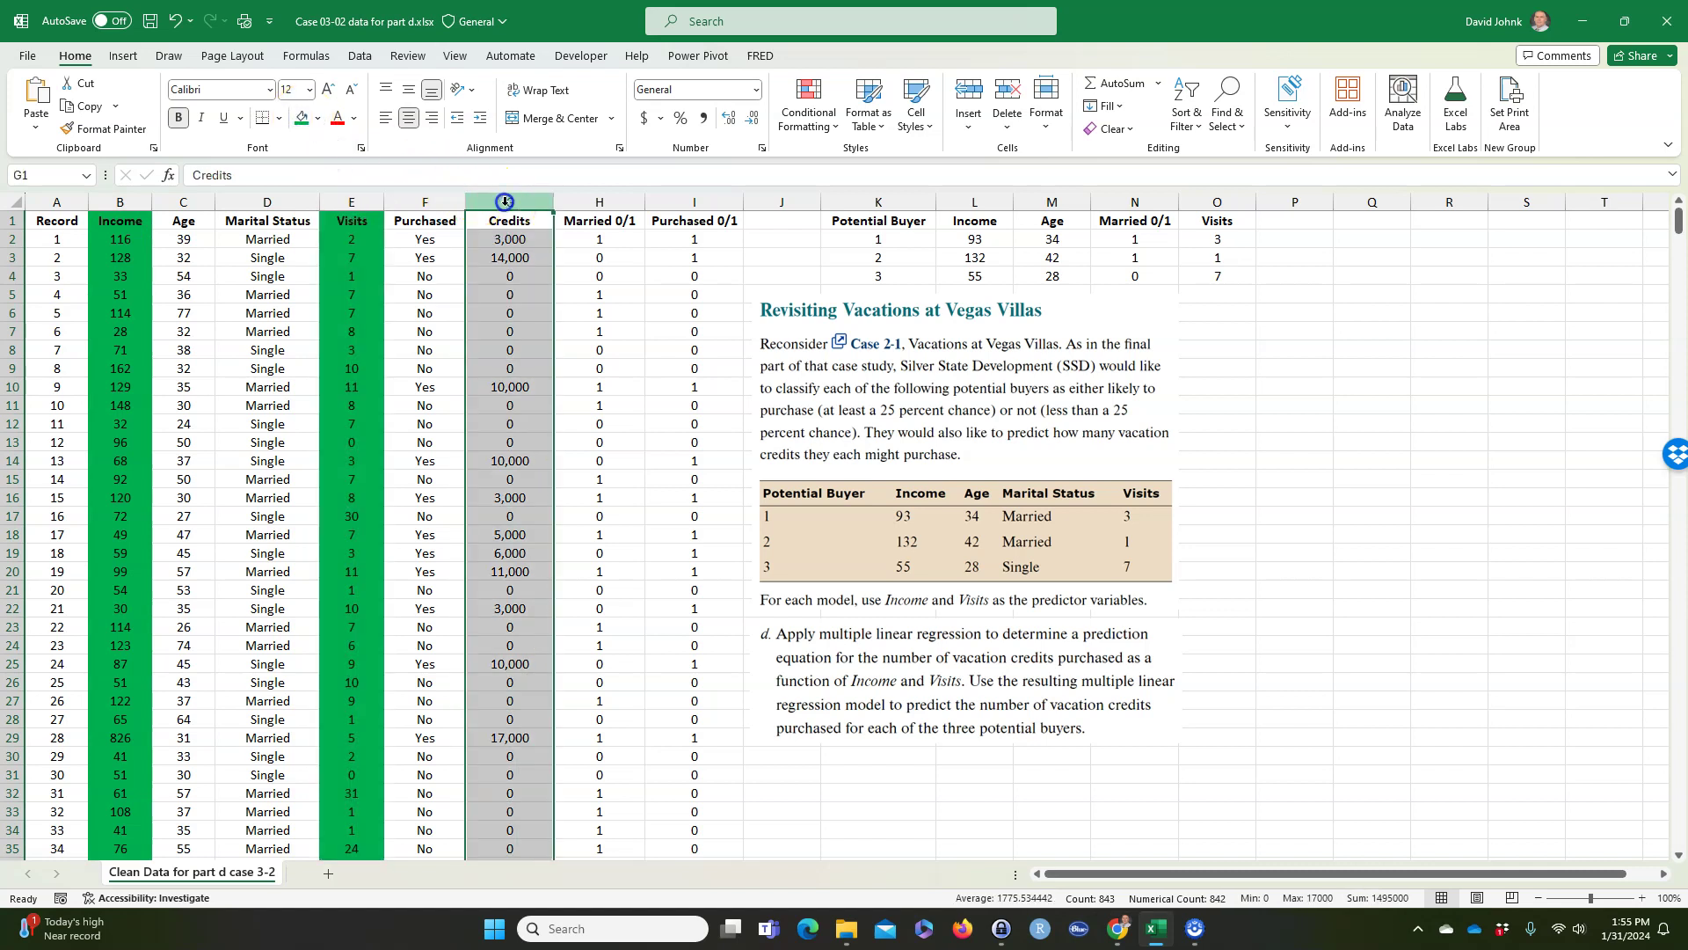
pyautogui.click(318, 122)
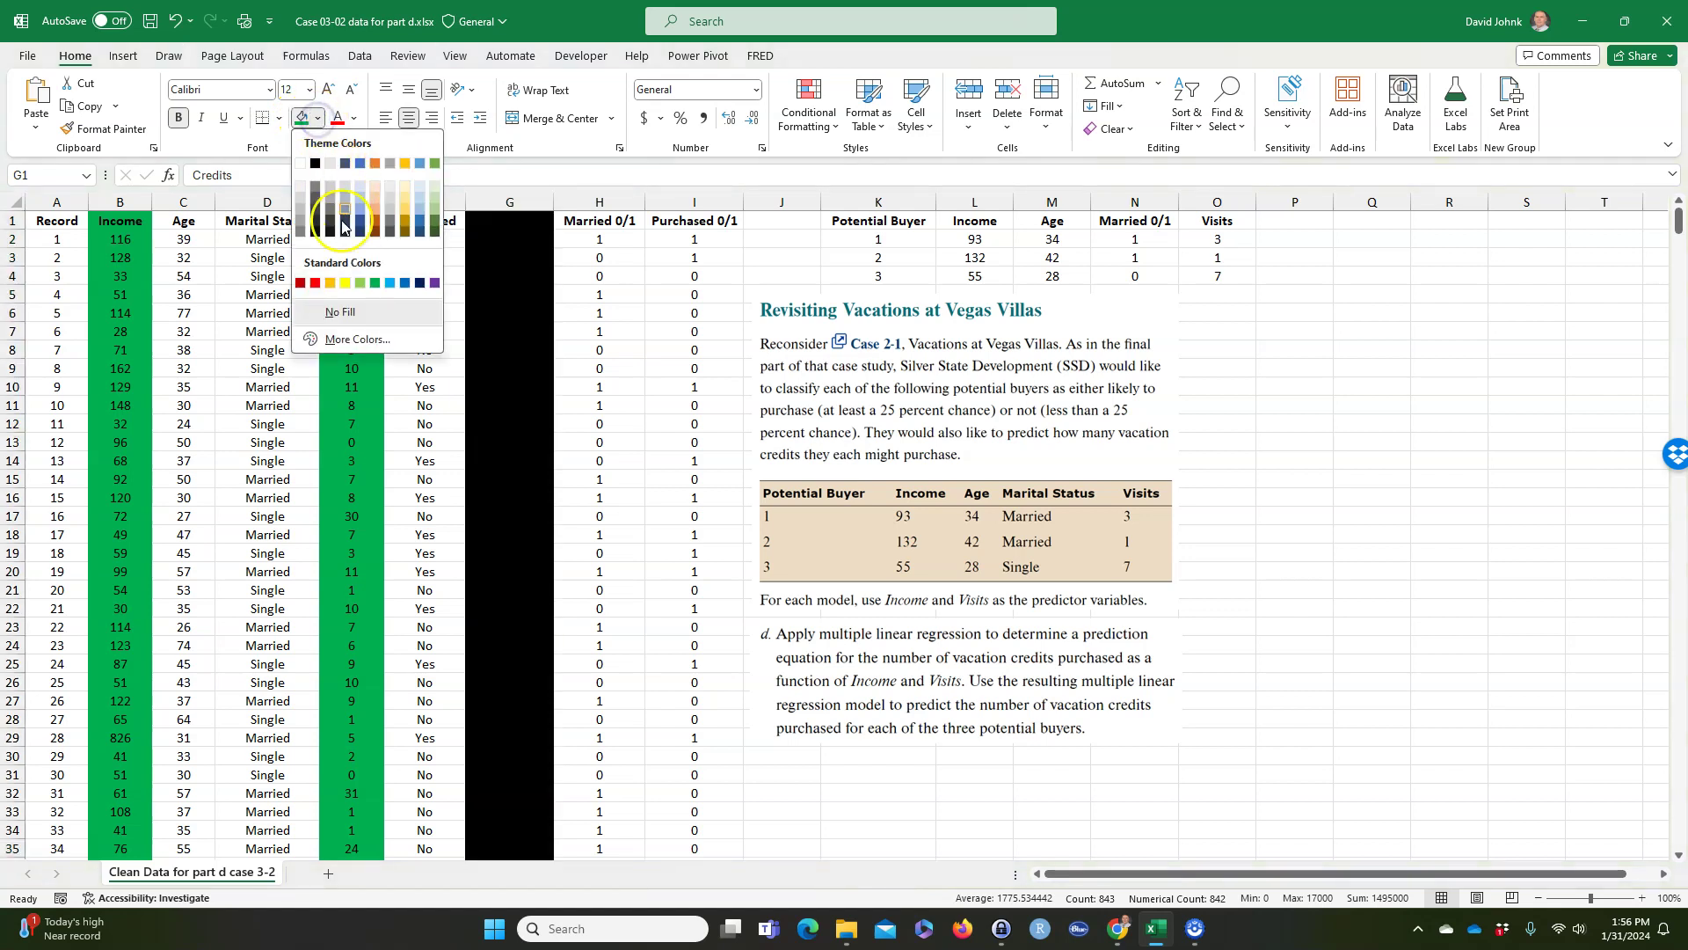
pyautogui.click(344, 278)
pyautogui.click(492, 368)
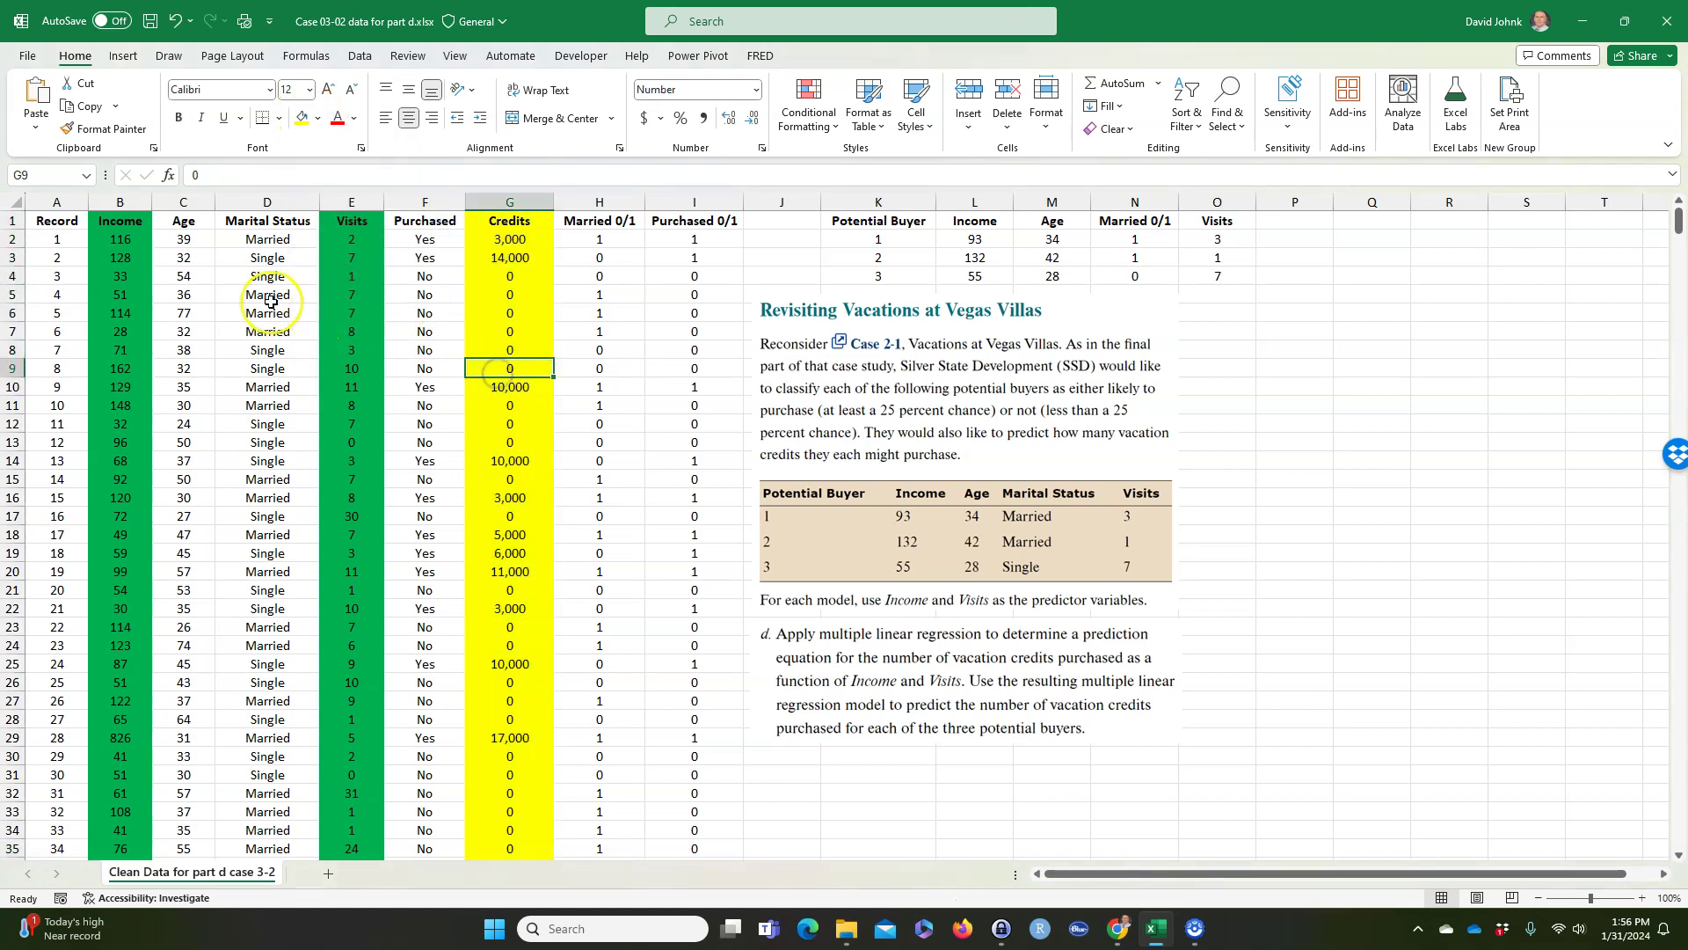
# Step: Examine how the Income and Visits values line up with the Credits values in the first records and across the full columns
pyautogui.click(106, 235)
pyautogui.click(350, 237)
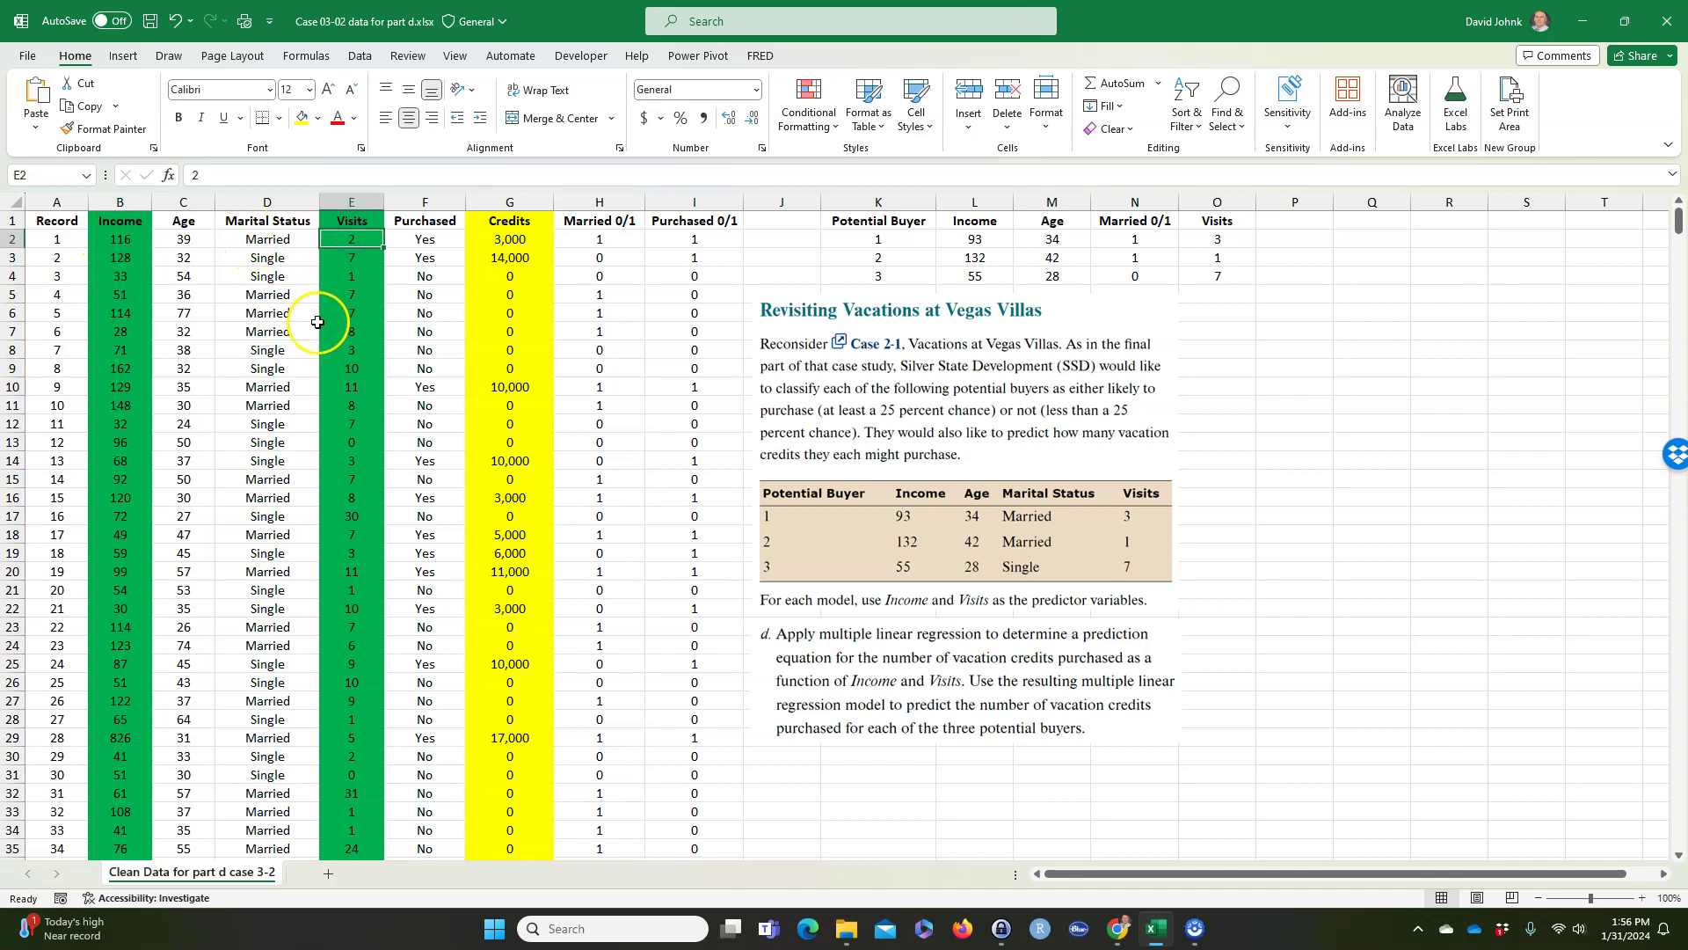
pyautogui.click(110, 237)
pyautogui.click(356, 236)
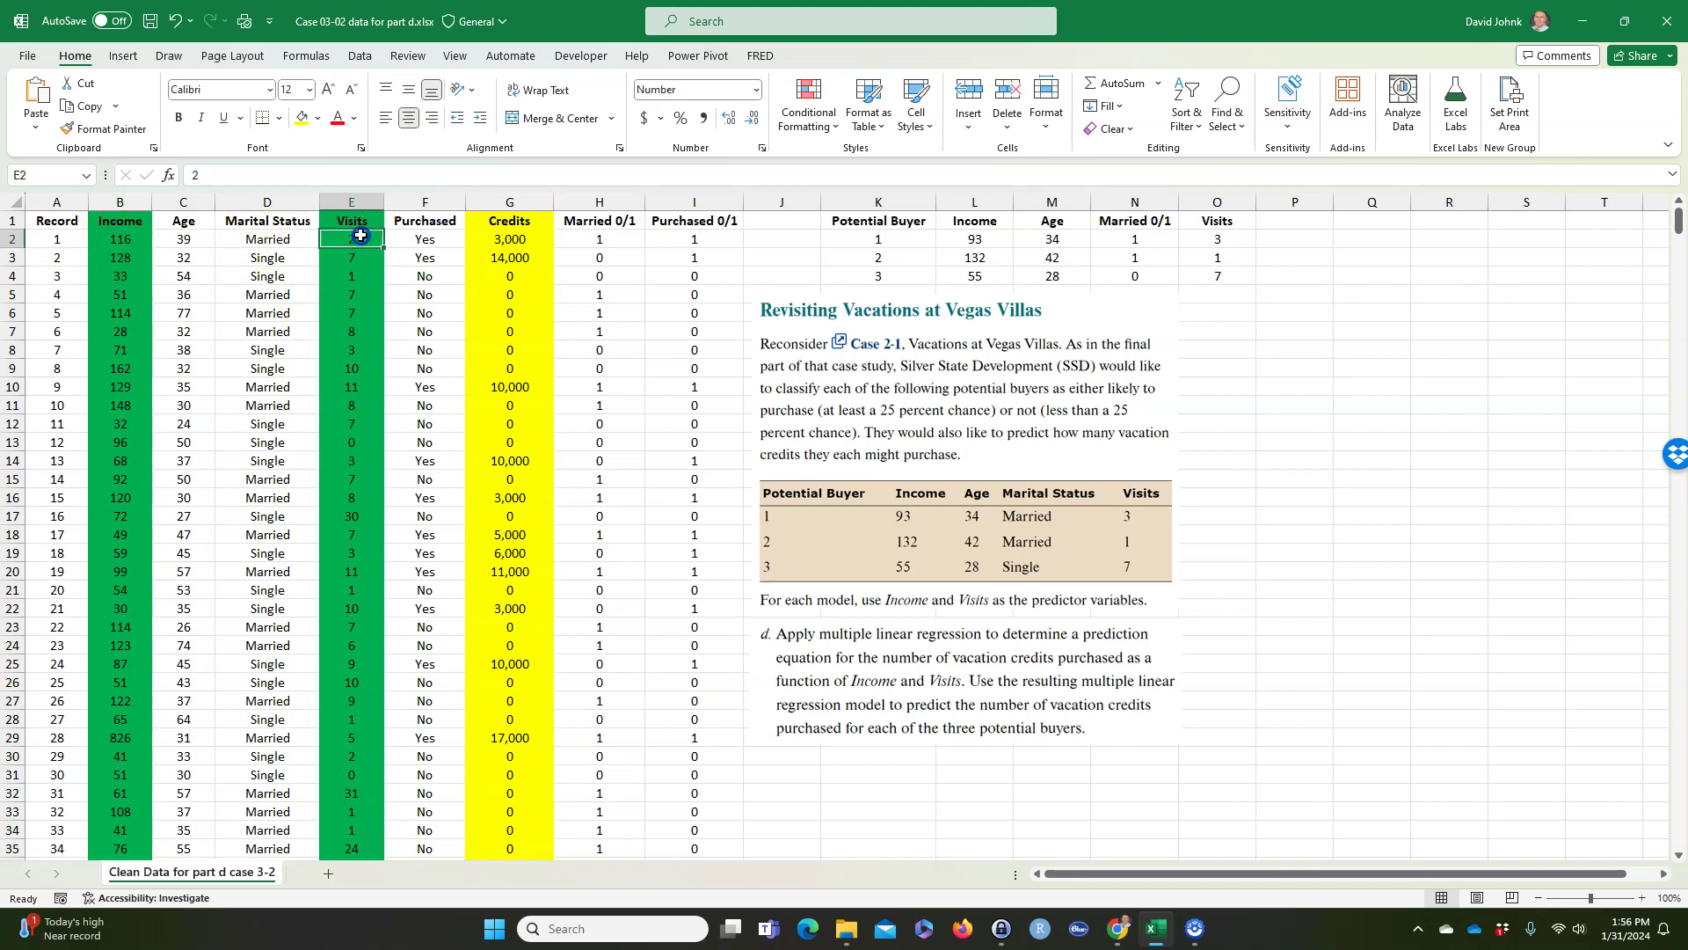
pyautogui.click(520, 242)
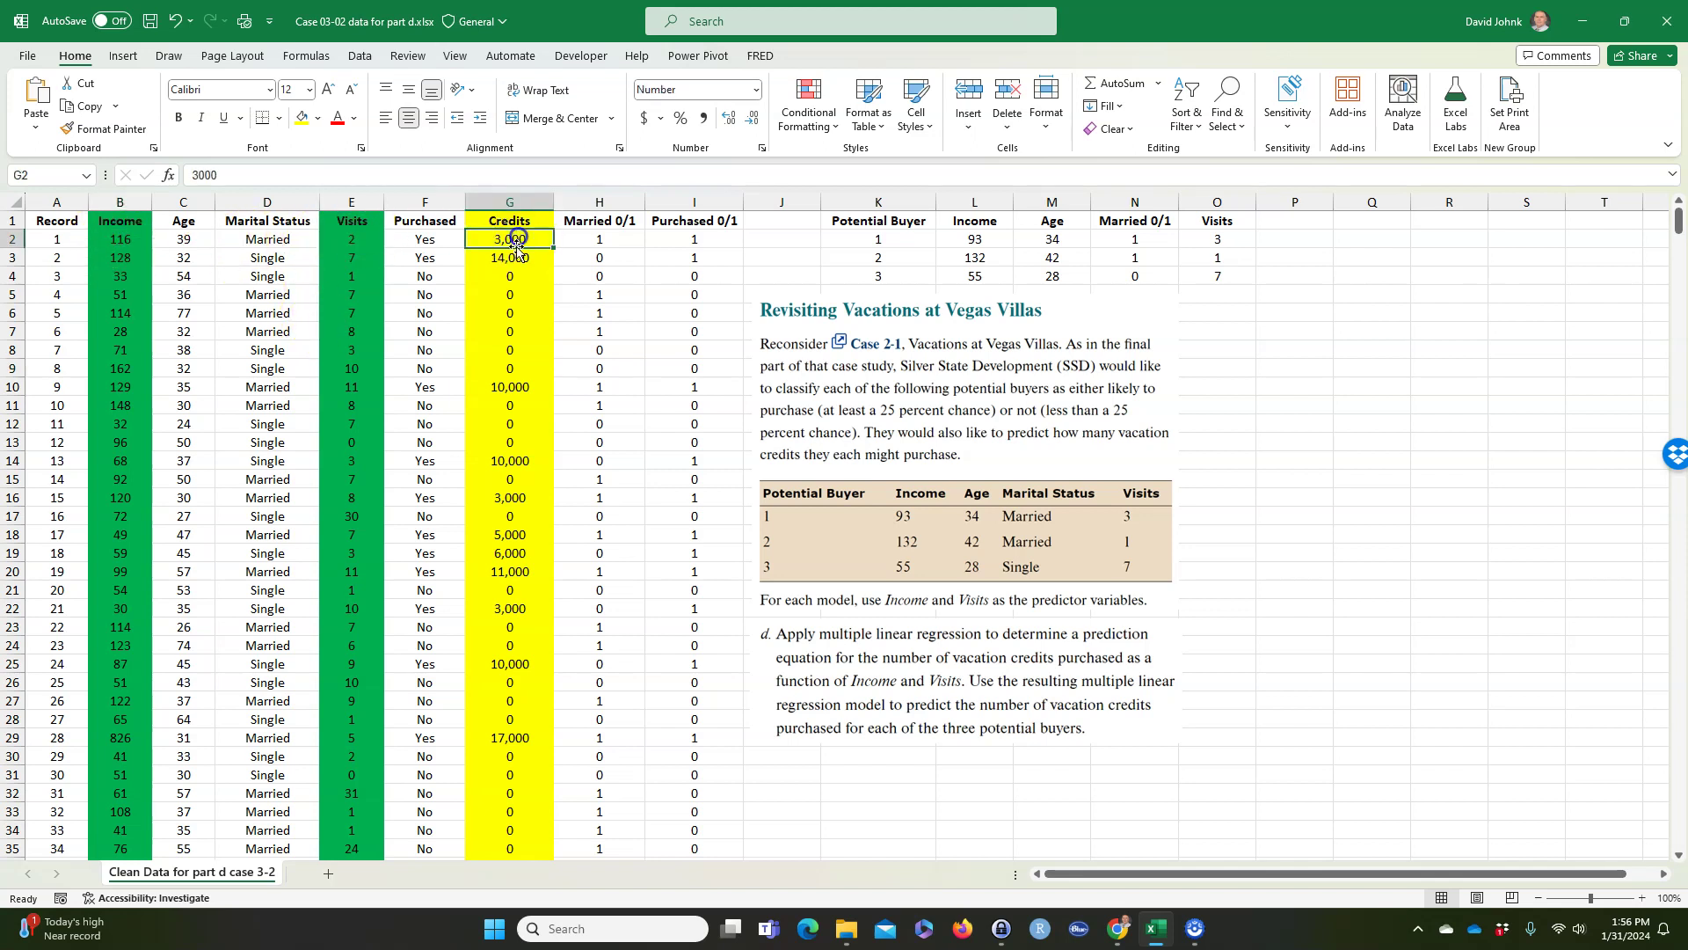
pyautogui.click(116, 239)
pyautogui.click(342, 233)
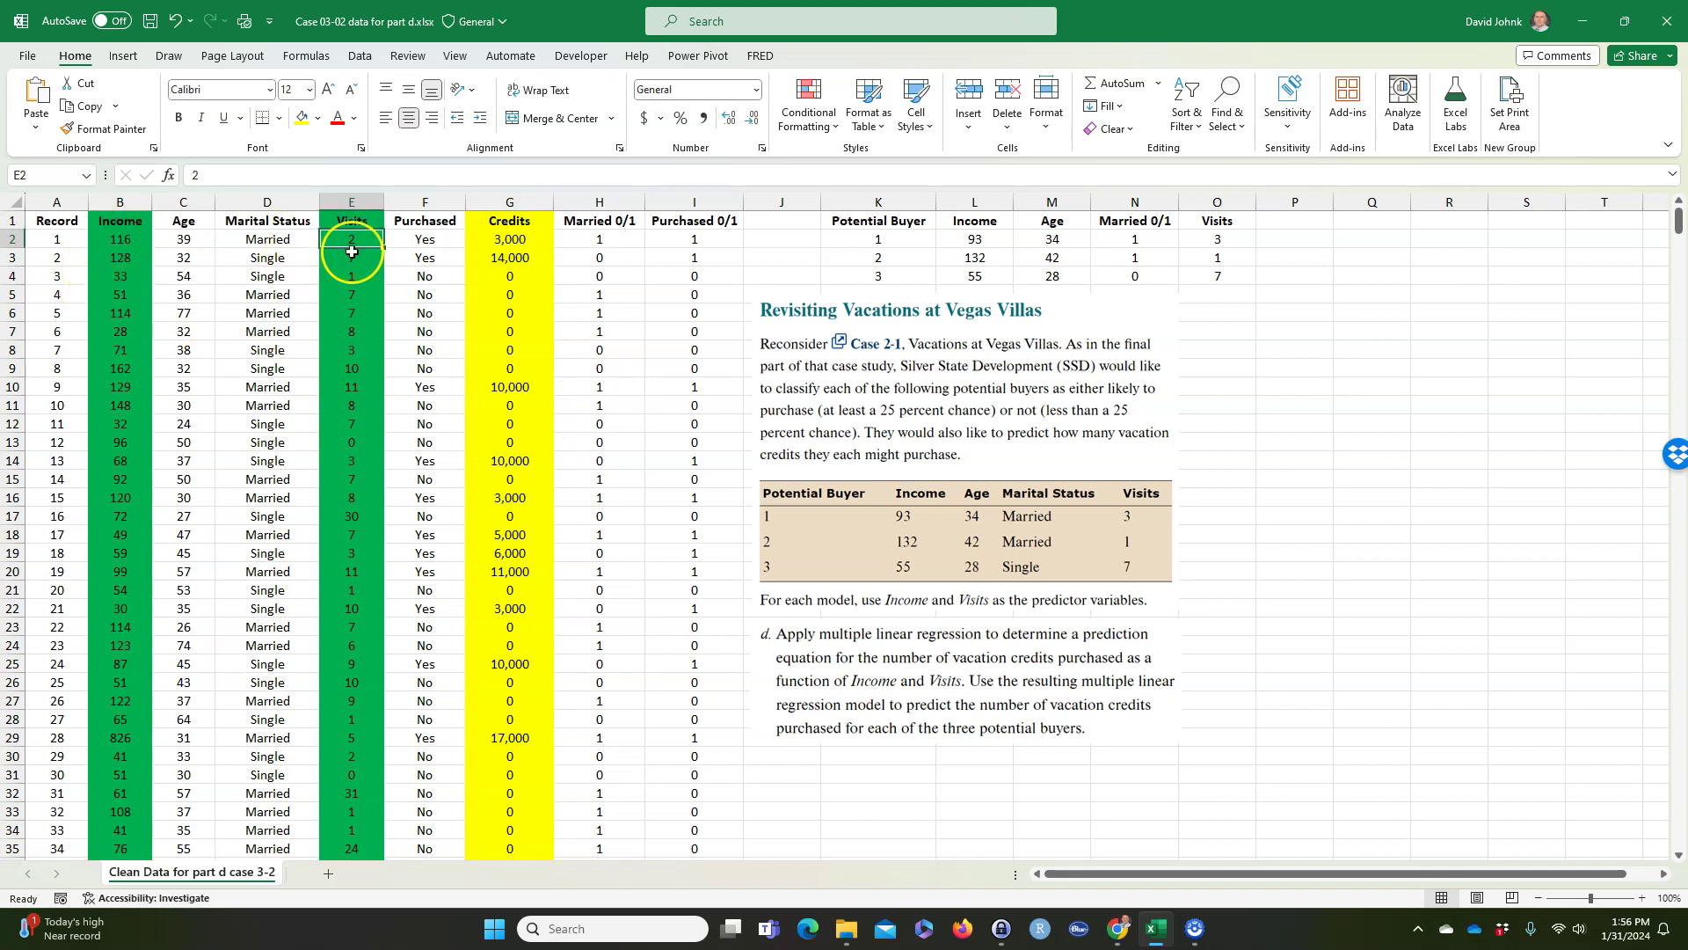
pyautogui.click(515, 227)
pyautogui.click(121, 230)
pyautogui.click(376, 238)
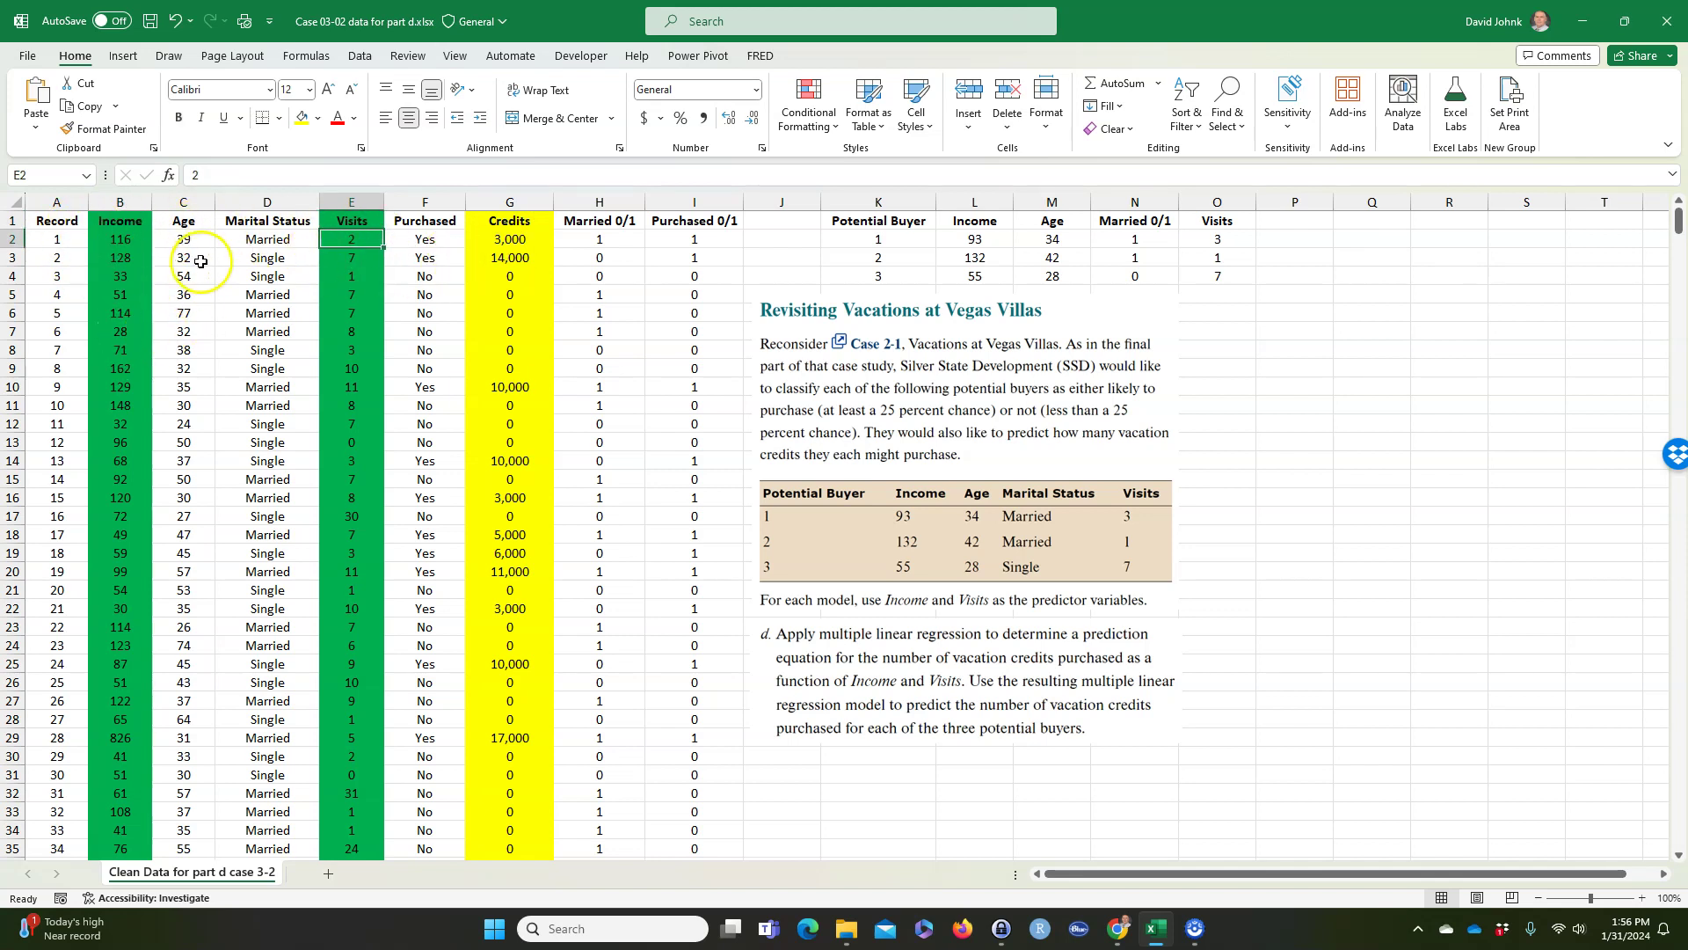
pyautogui.moveTo(352, 257); pyautogui.dragTo(351, 239)
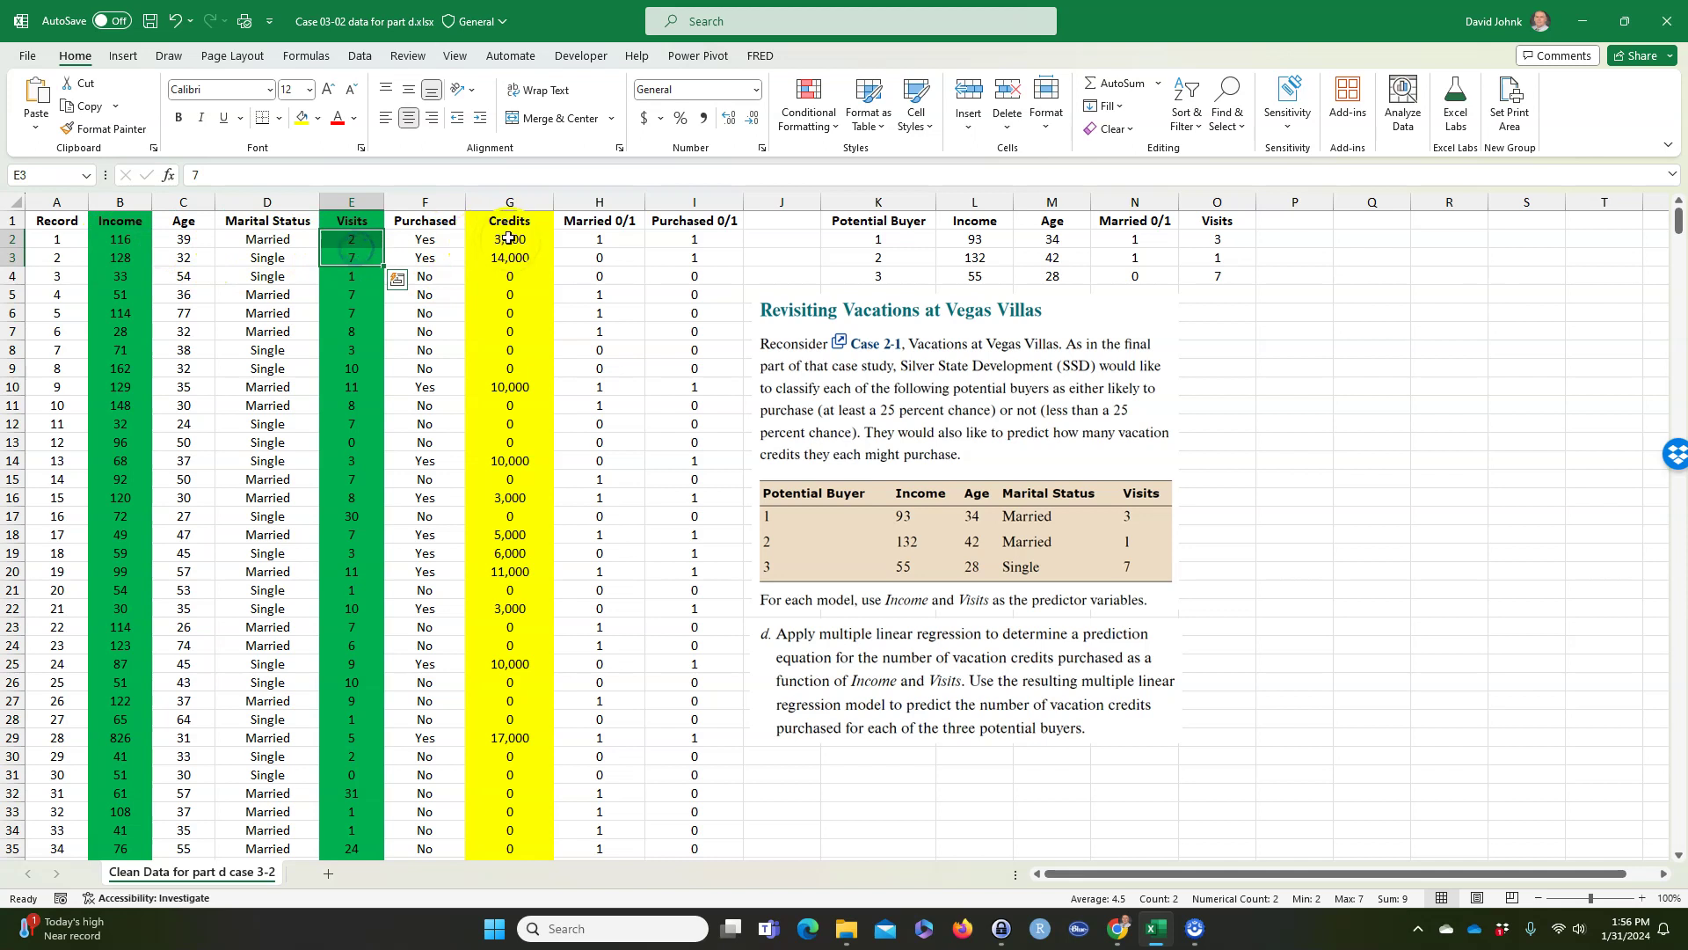
pyautogui.click(509, 238)
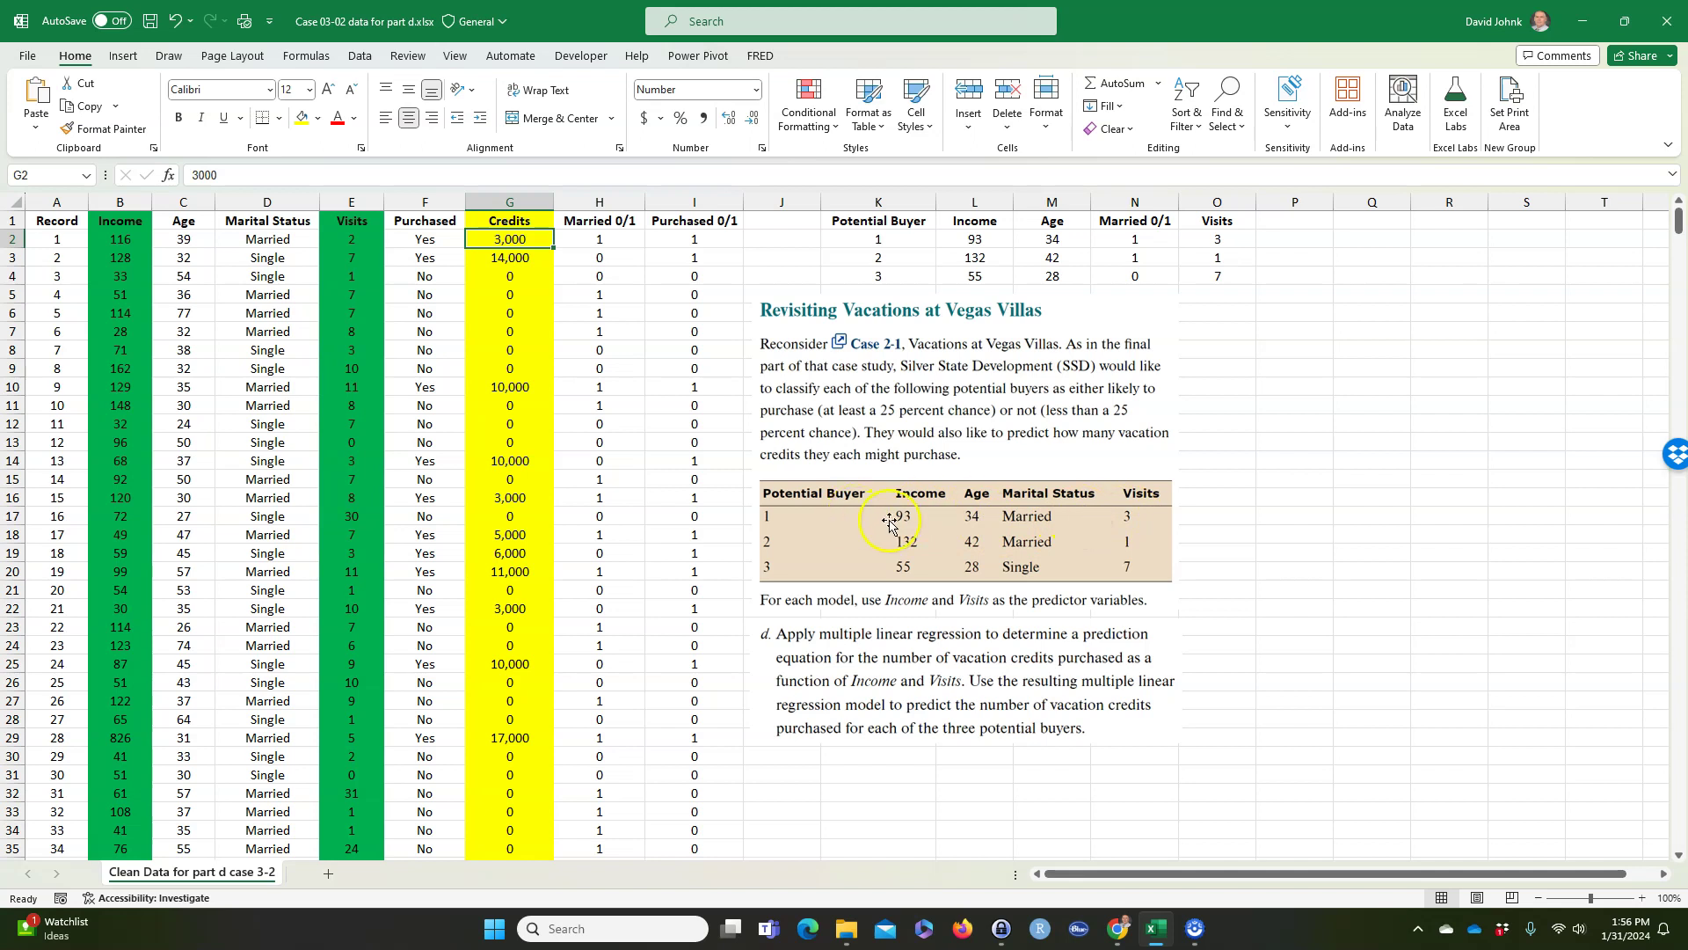
pyautogui.hotkey('ctrl', 'c')
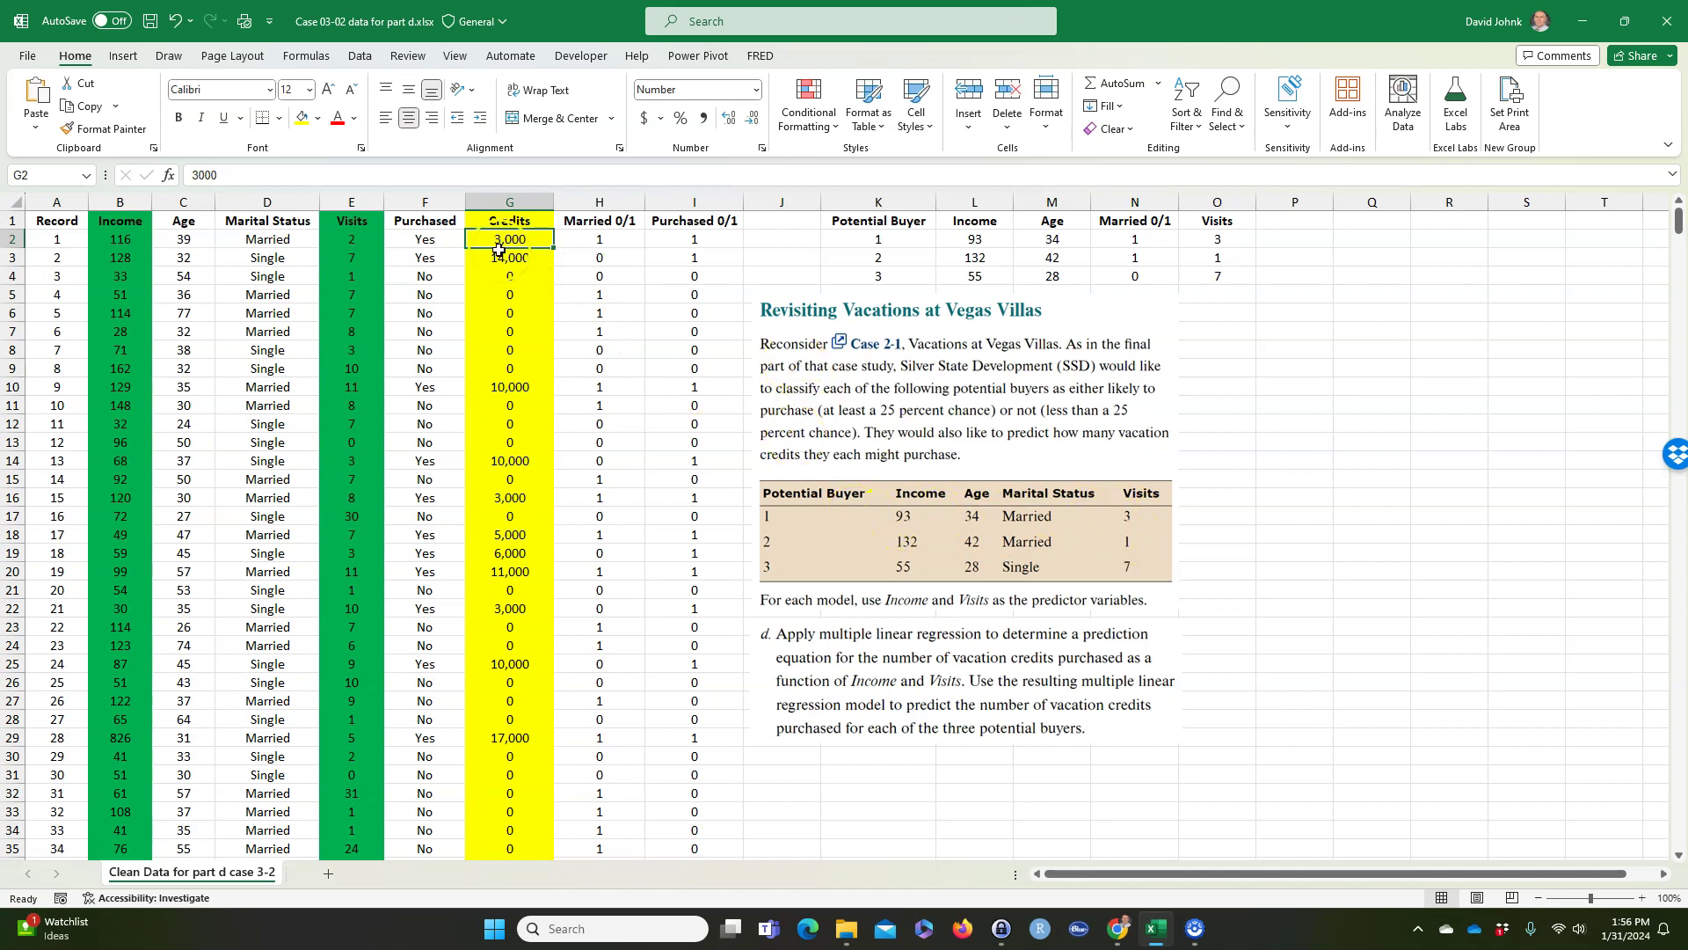
pyautogui.click(509, 201)
pyautogui.click(114, 202)
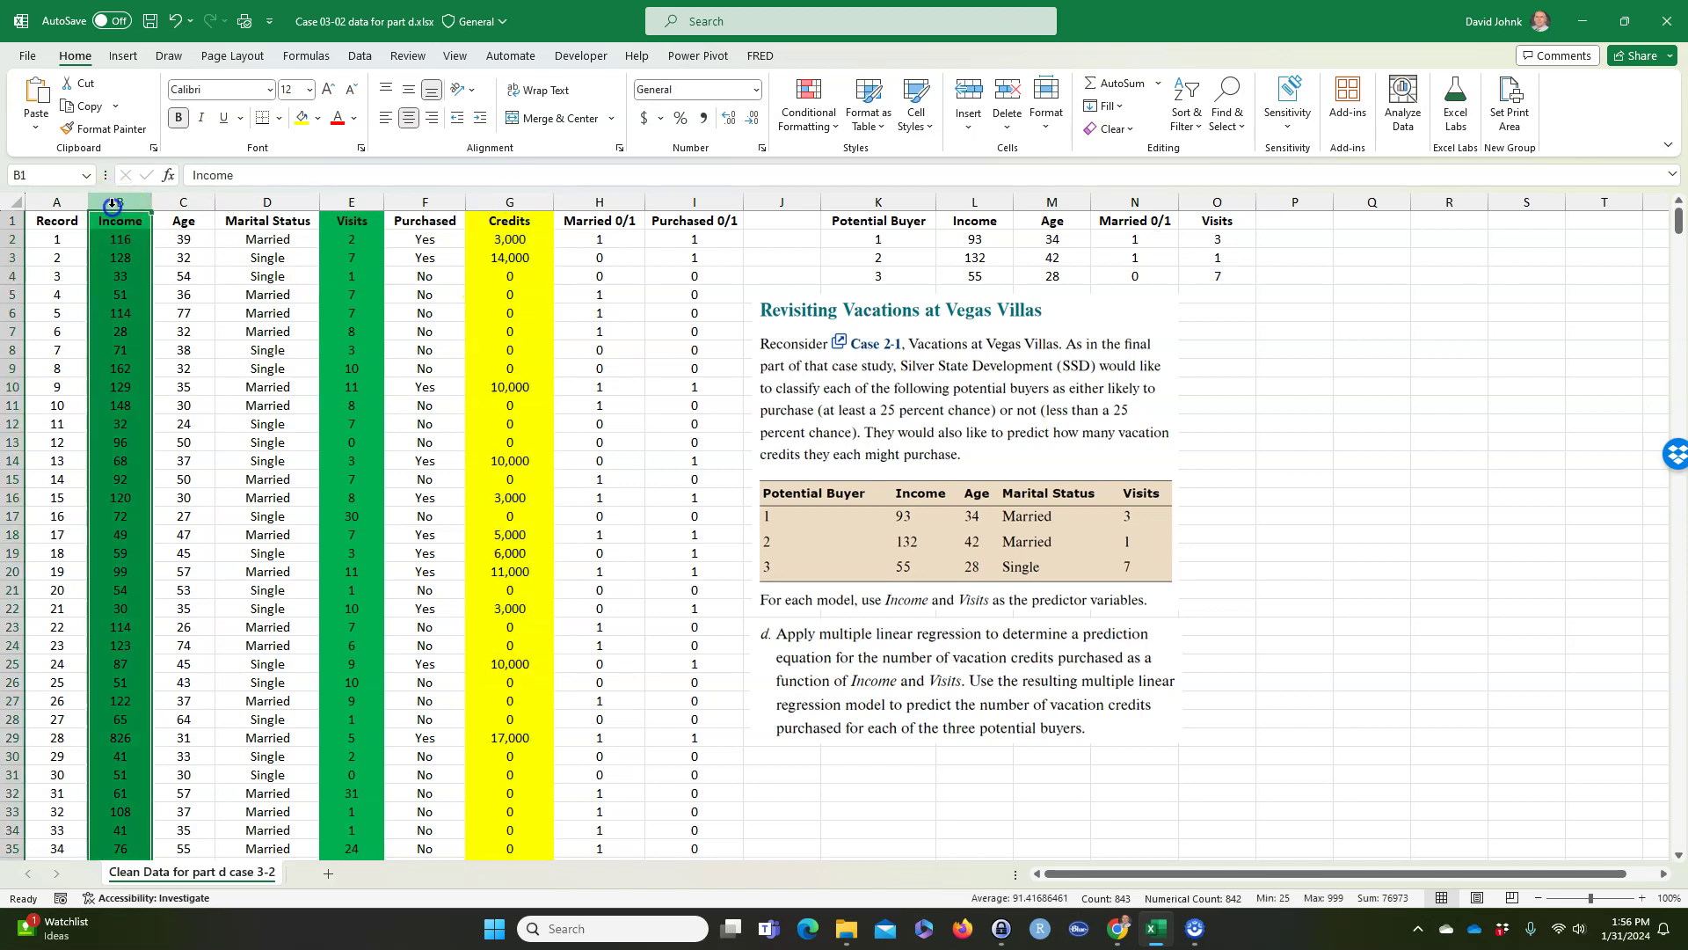
pyautogui.click(350, 200)
pyautogui.click(503, 199)
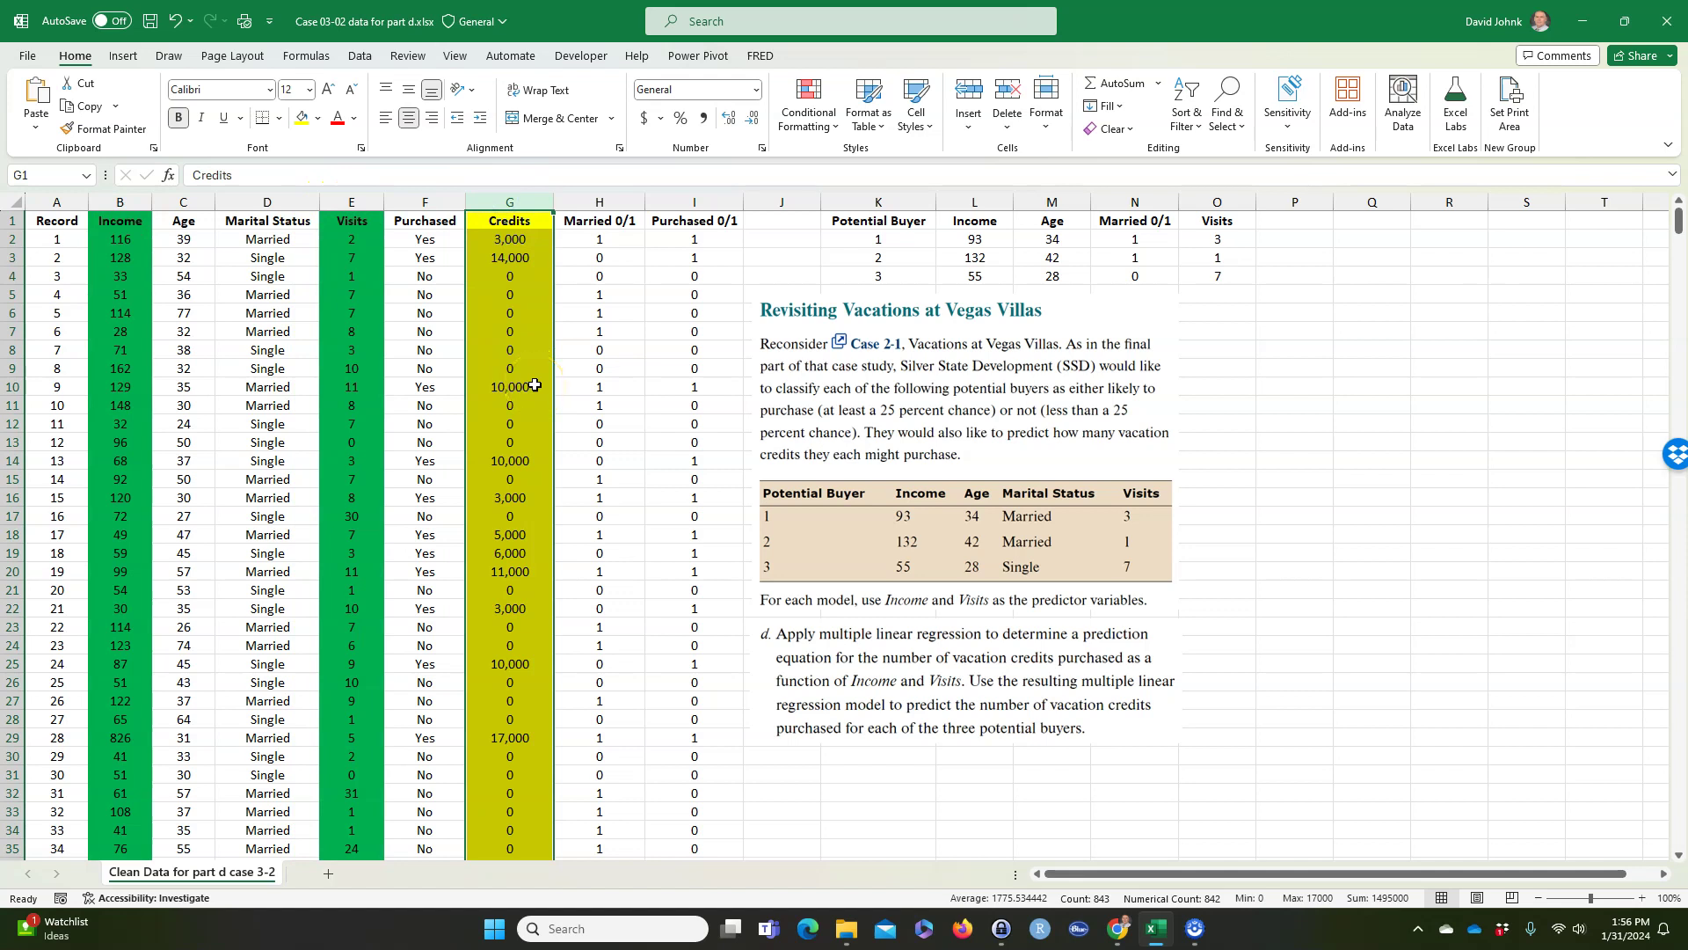
pyautogui.click(1235, 475)
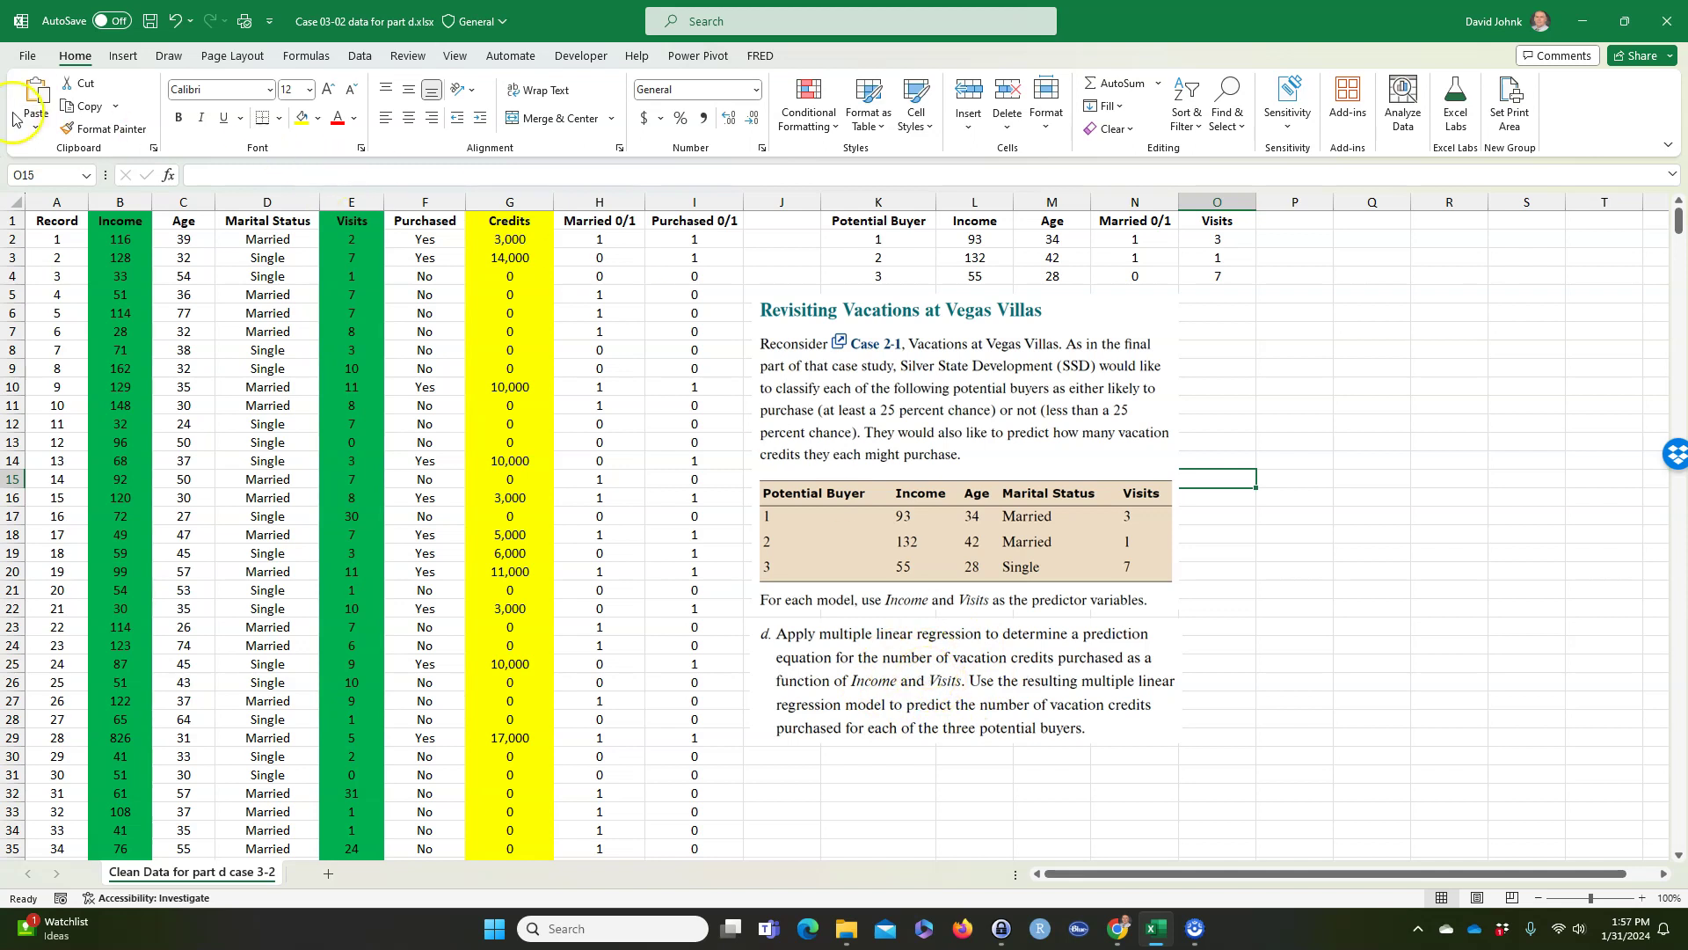
# Step: Check in the Excel add-ins list that Analysis ToolPak is enabled, leaving the add-in settings as they are
pyautogui.click(27, 55)
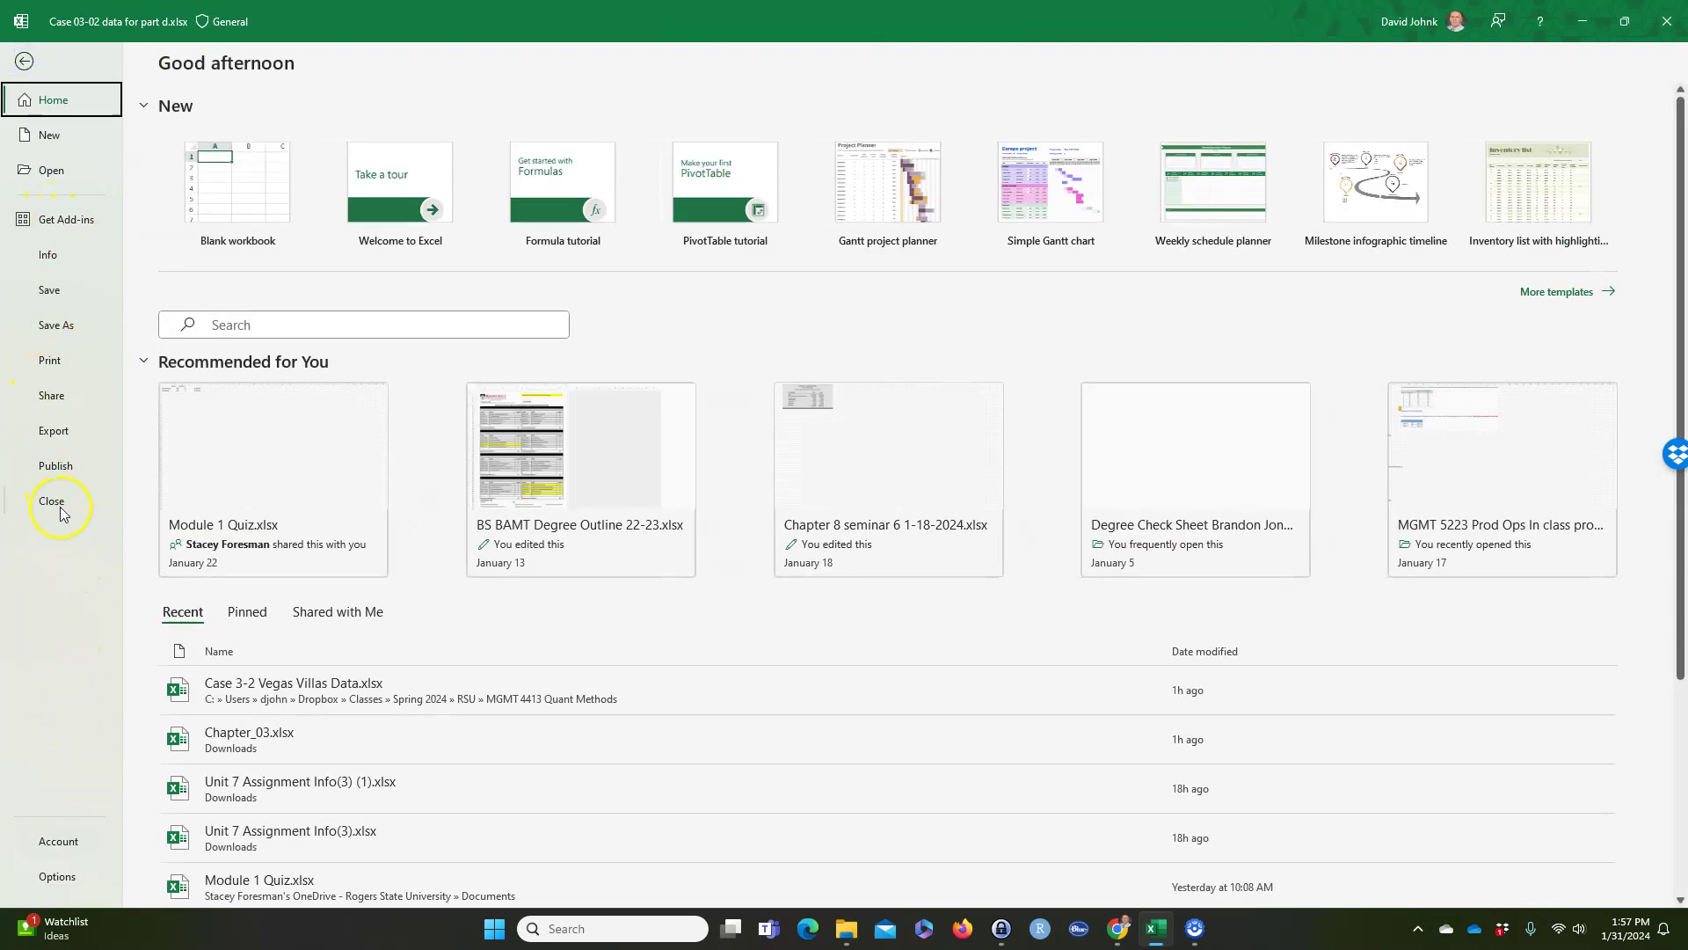
pyautogui.click(58, 880)
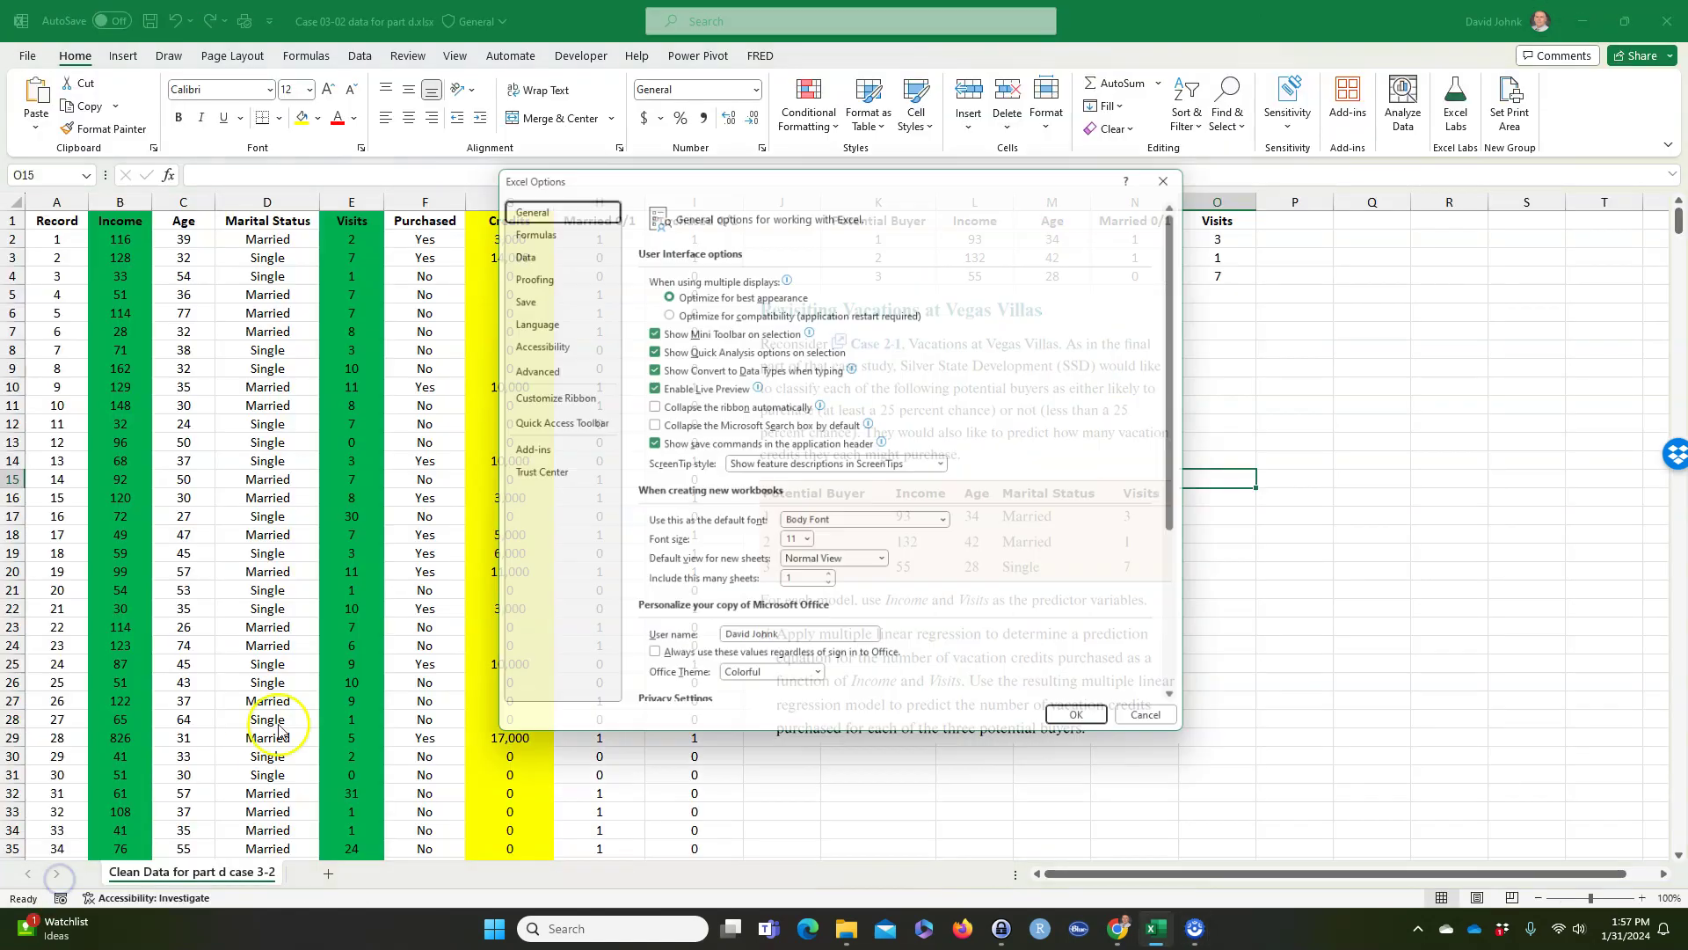
pyautogui.click(517, 450)
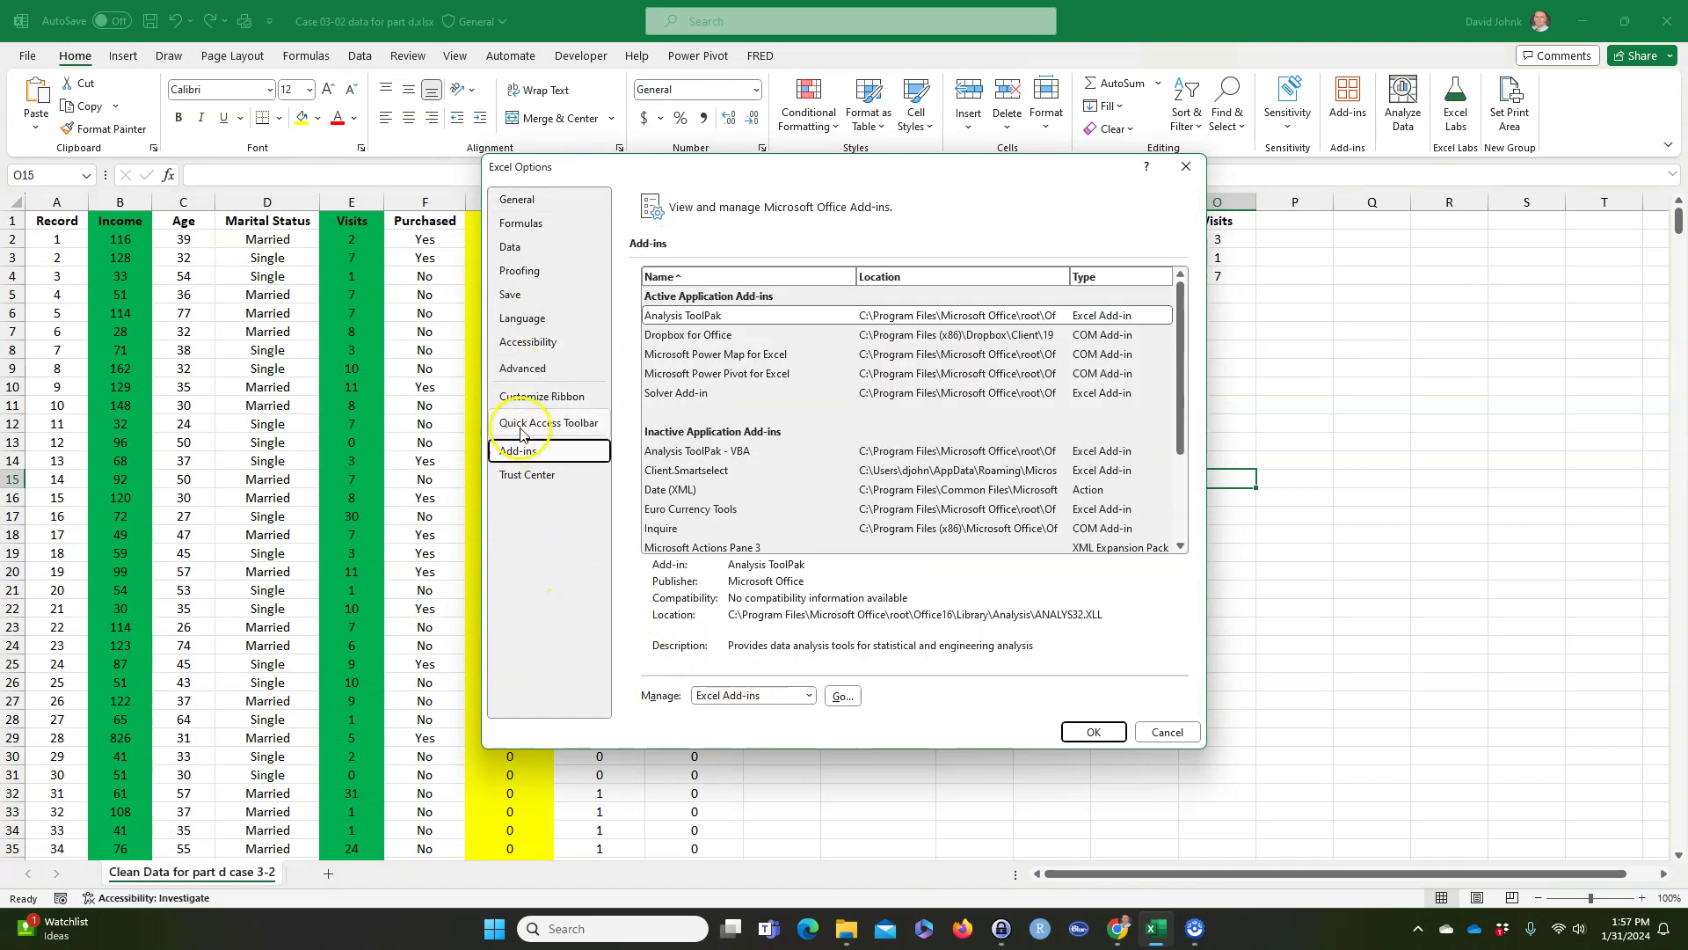
pyautogui.click(847, 697)
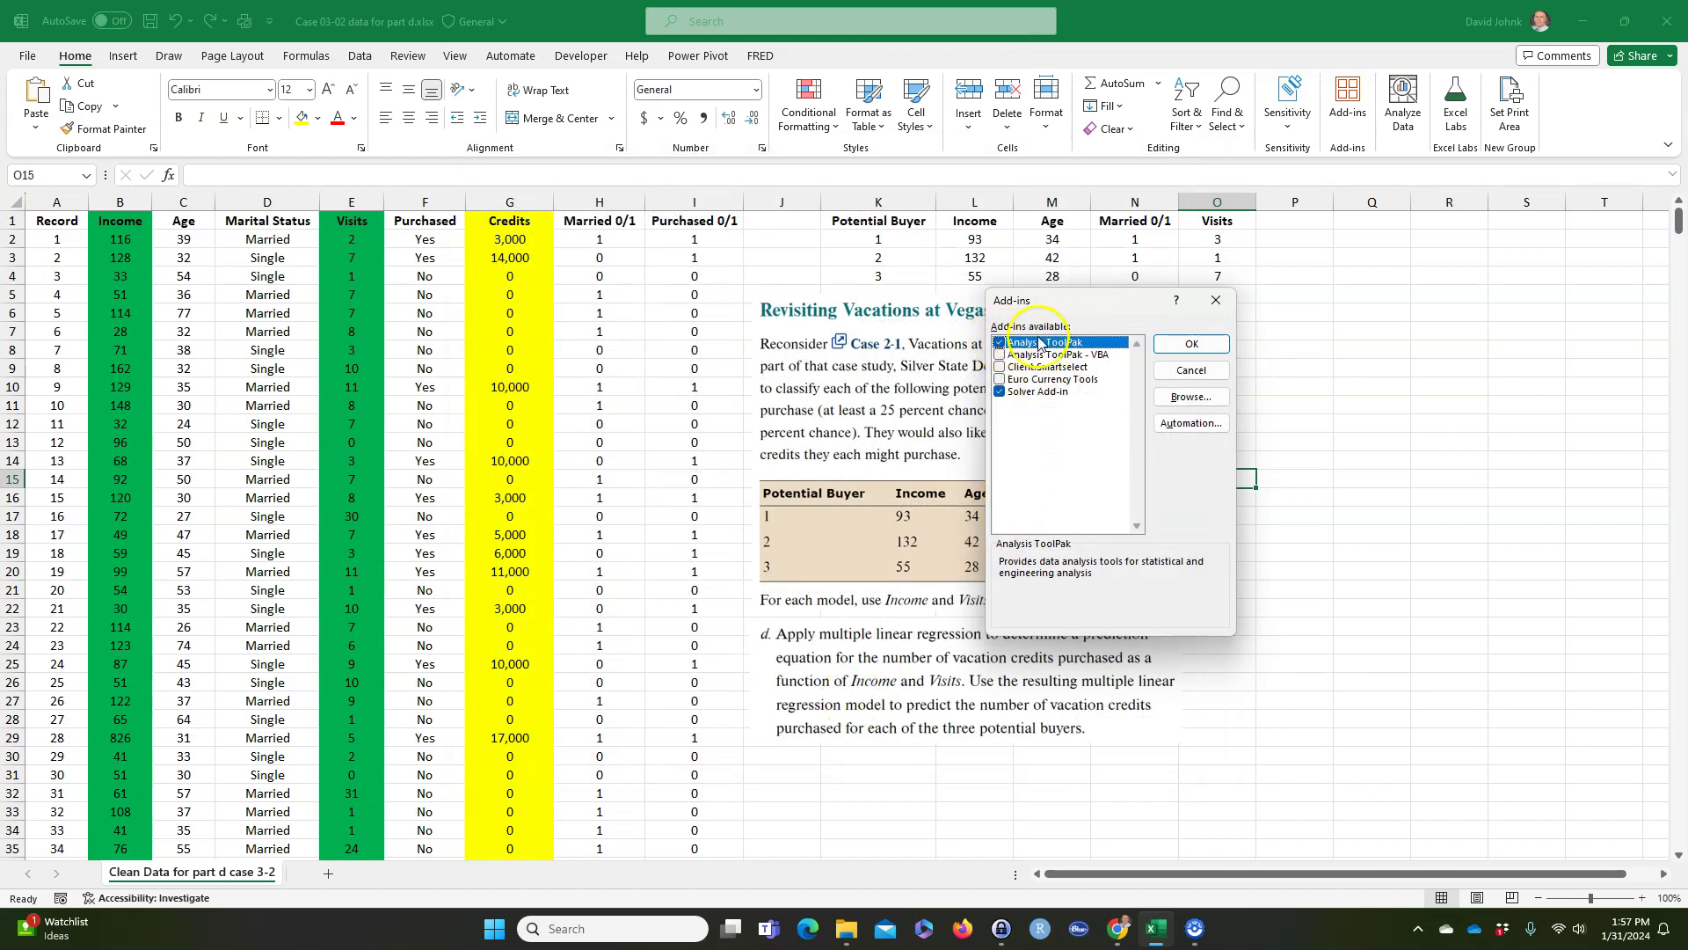
pyautogui.click(999, 343)
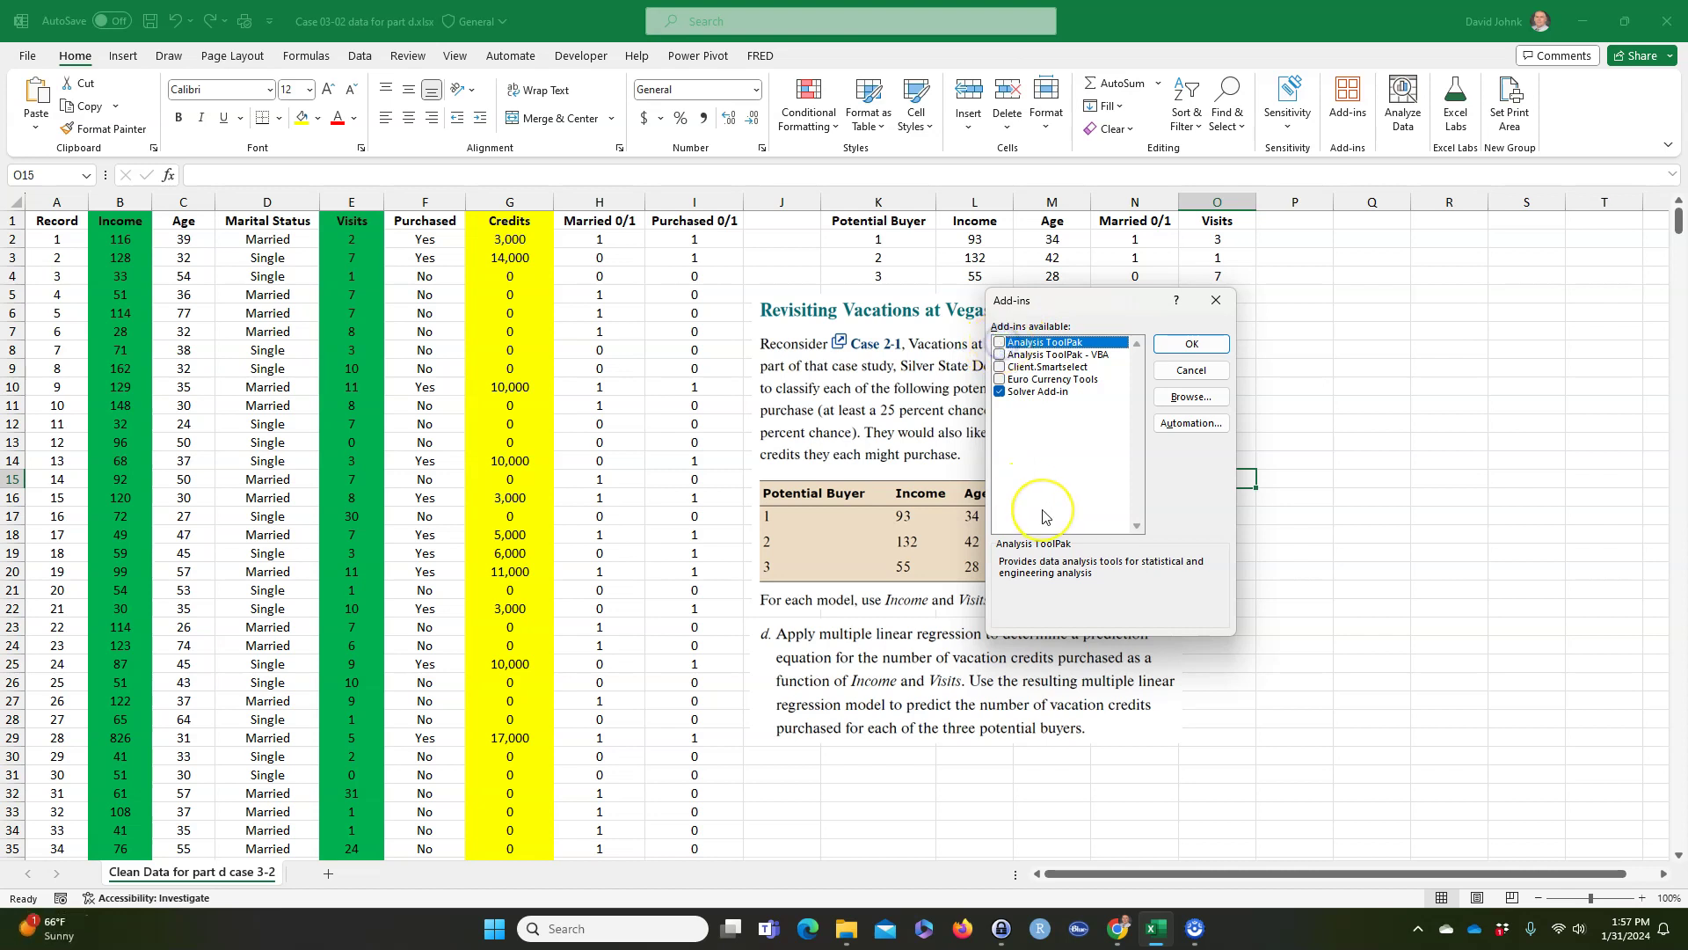
pyautogui.click(997, 343)
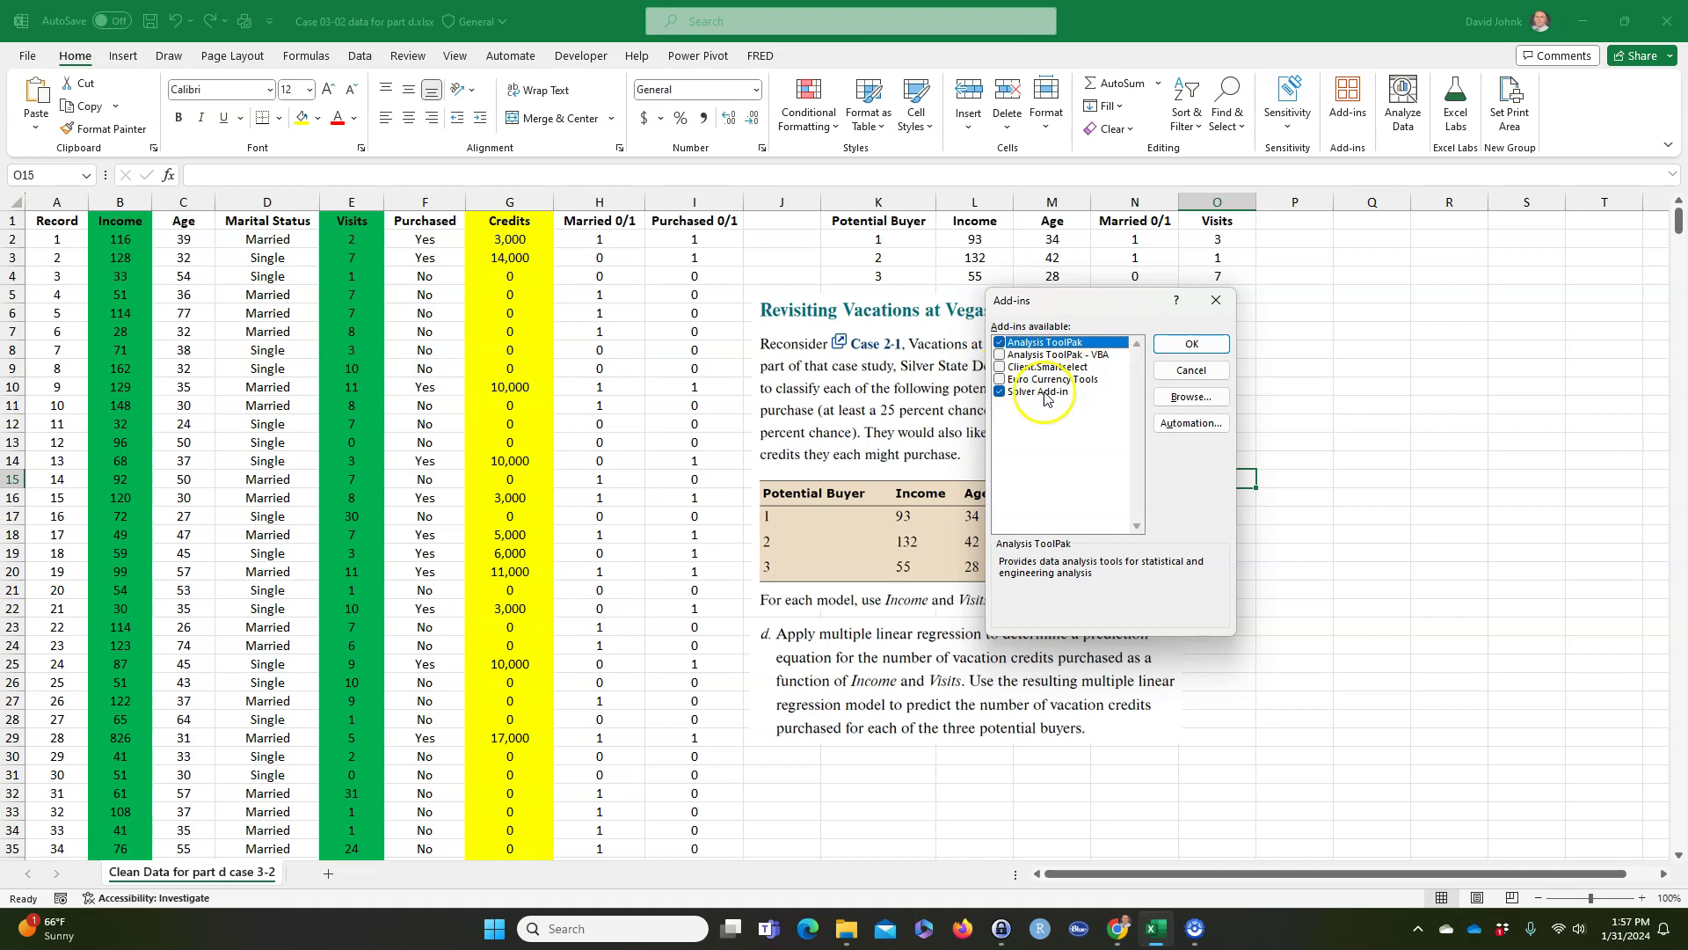
pyautogui.click(1189, 373)
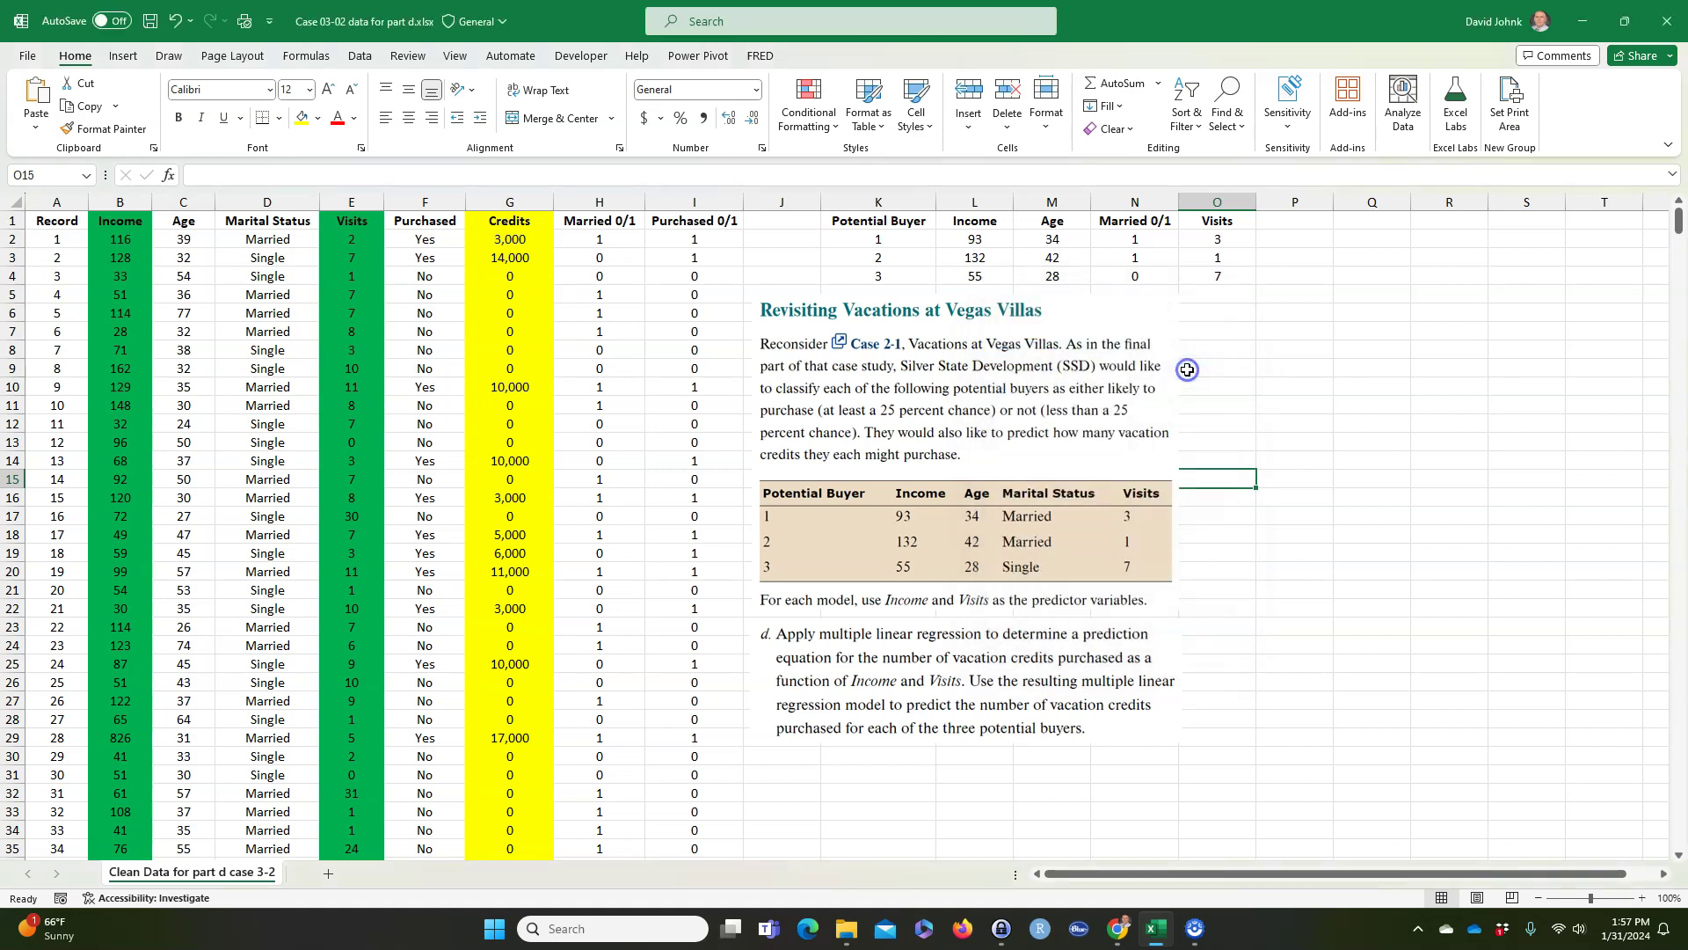
pyautogui.click(359, 60)
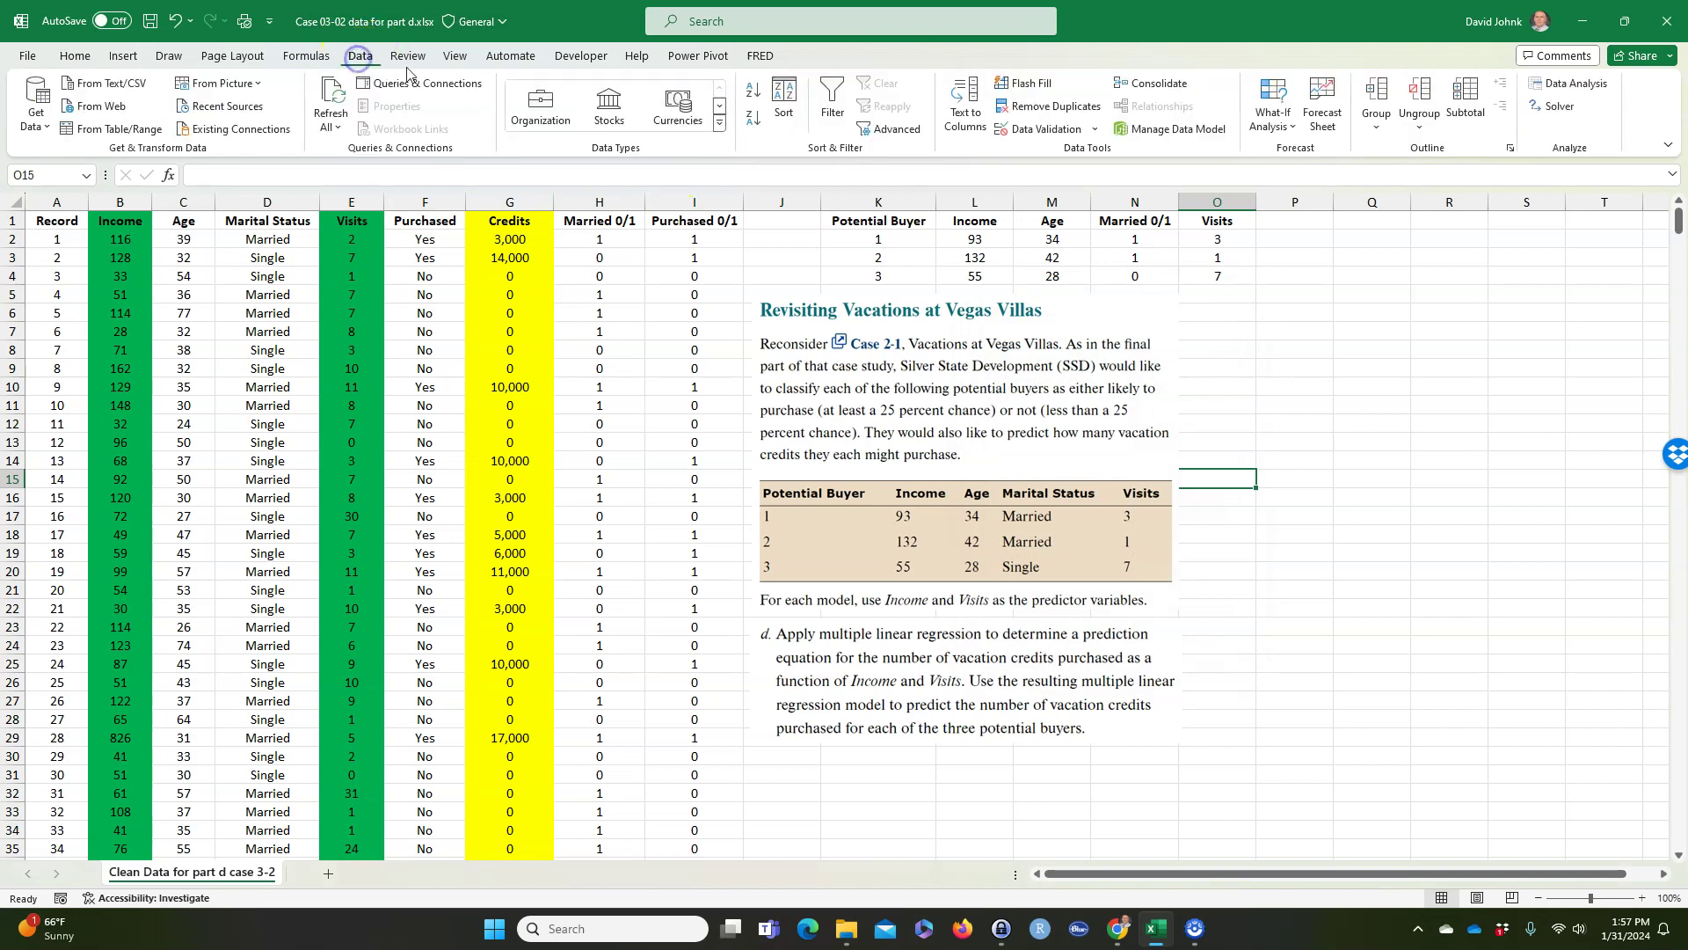
pyautogui.click(1574, 84)
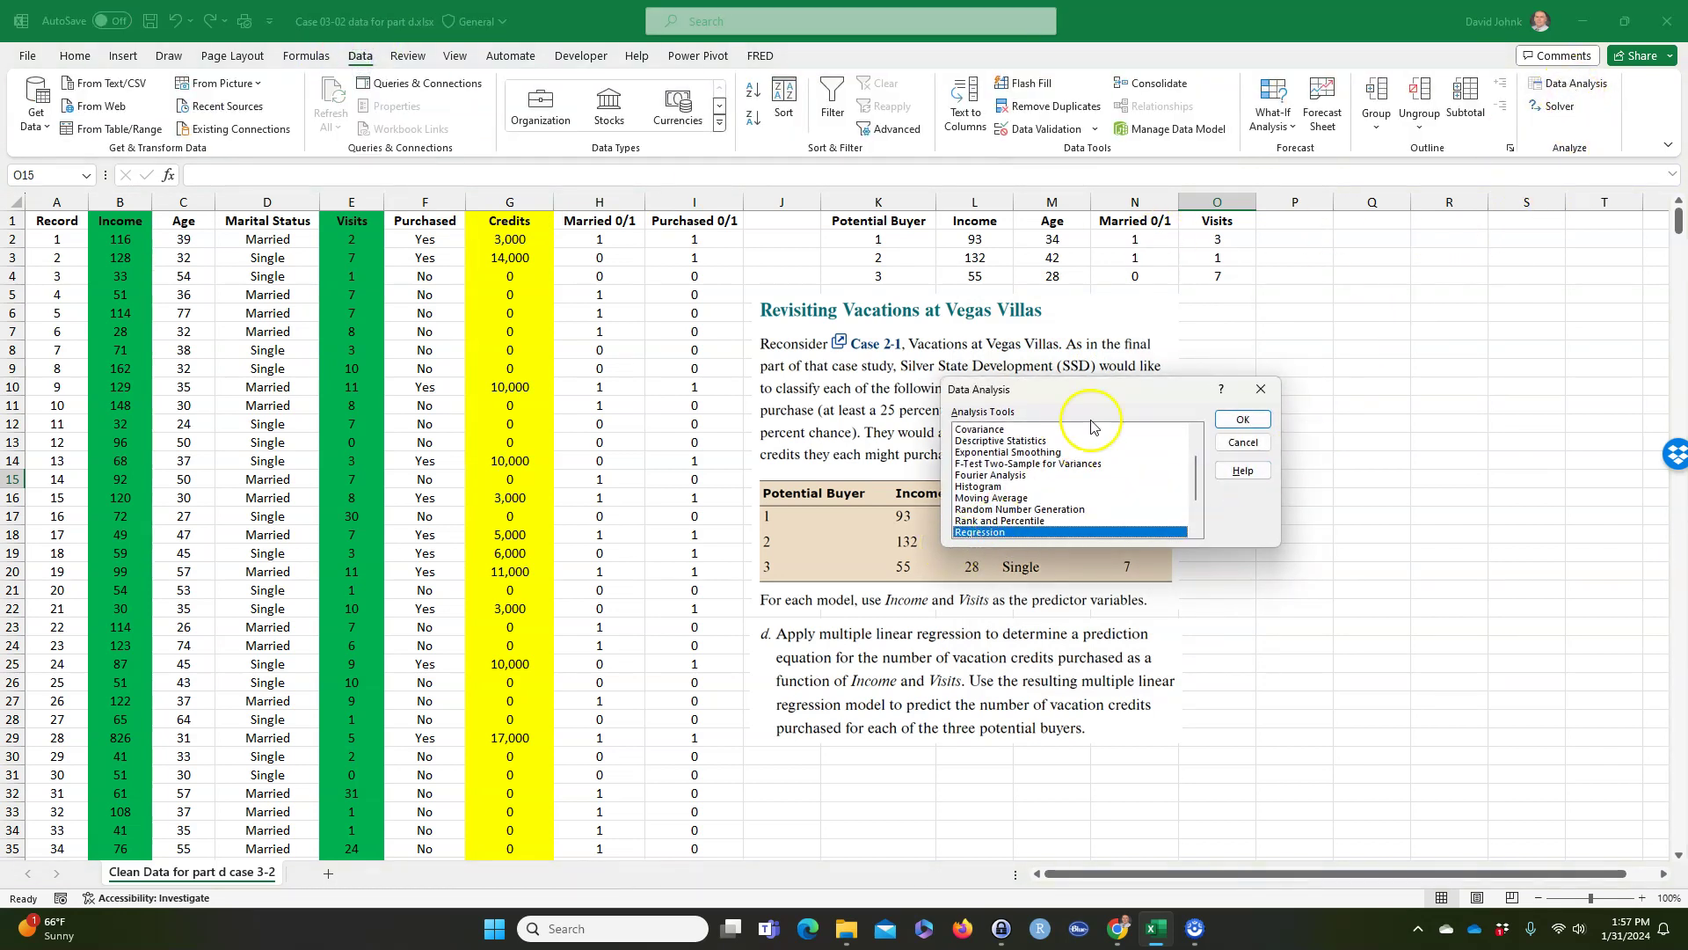
pyautogui.moveTo(1196, 482); pyautogui.dragTo(1197, 463)
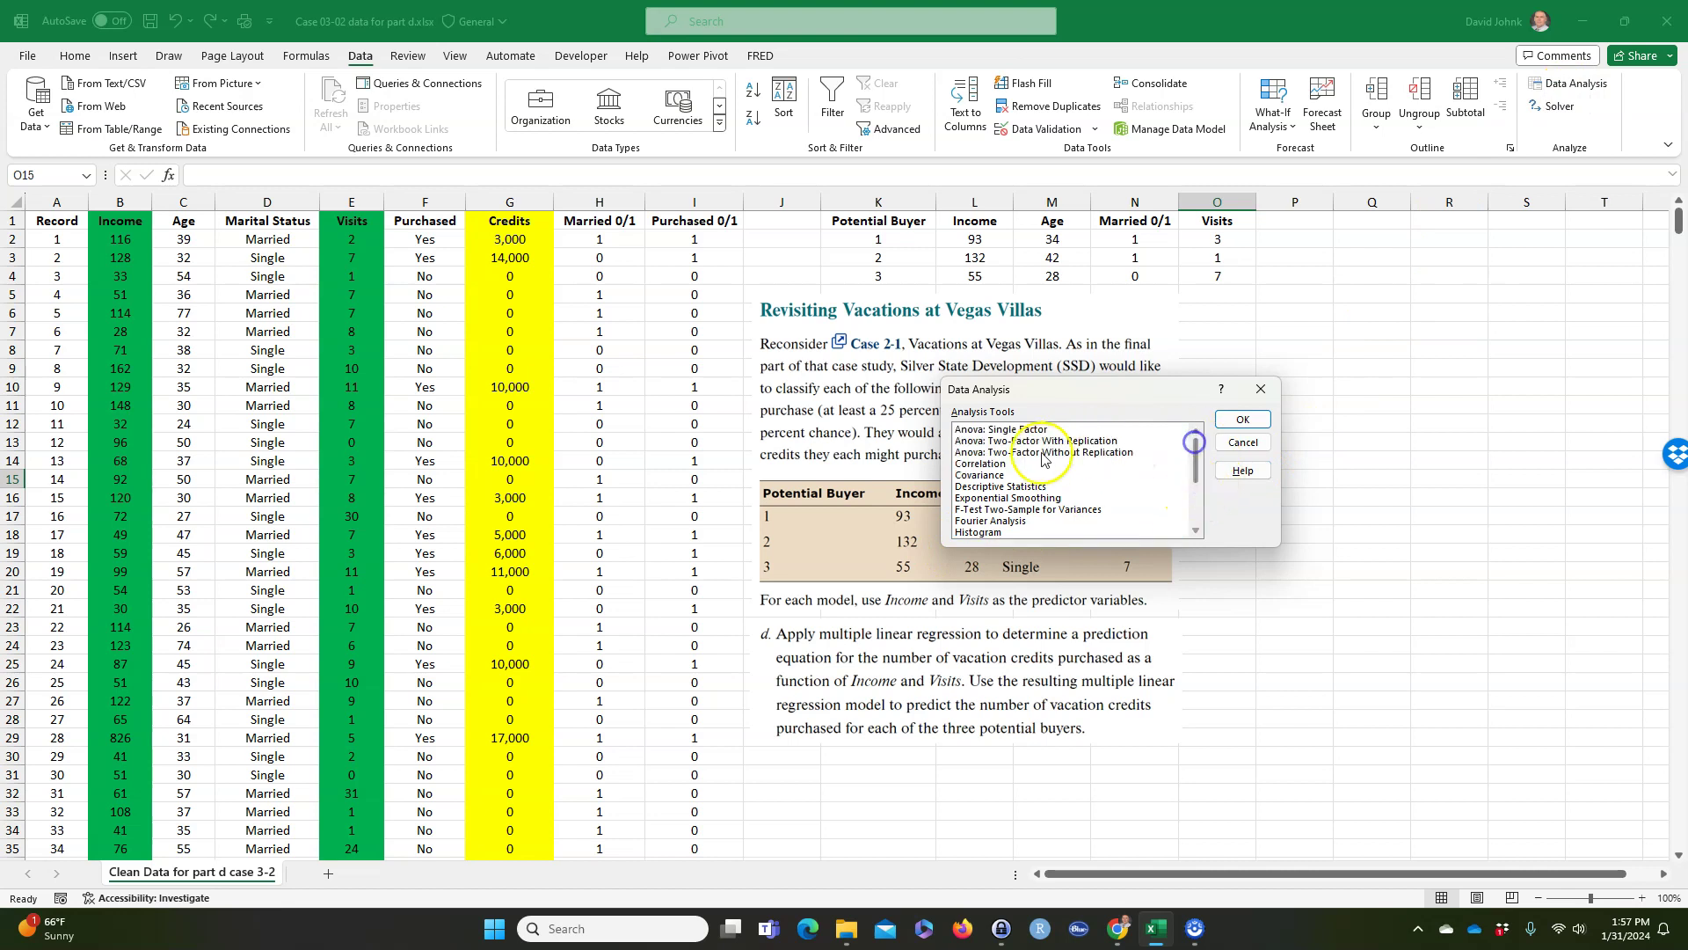
pyautogui.scroll(-2, 1011, 501)
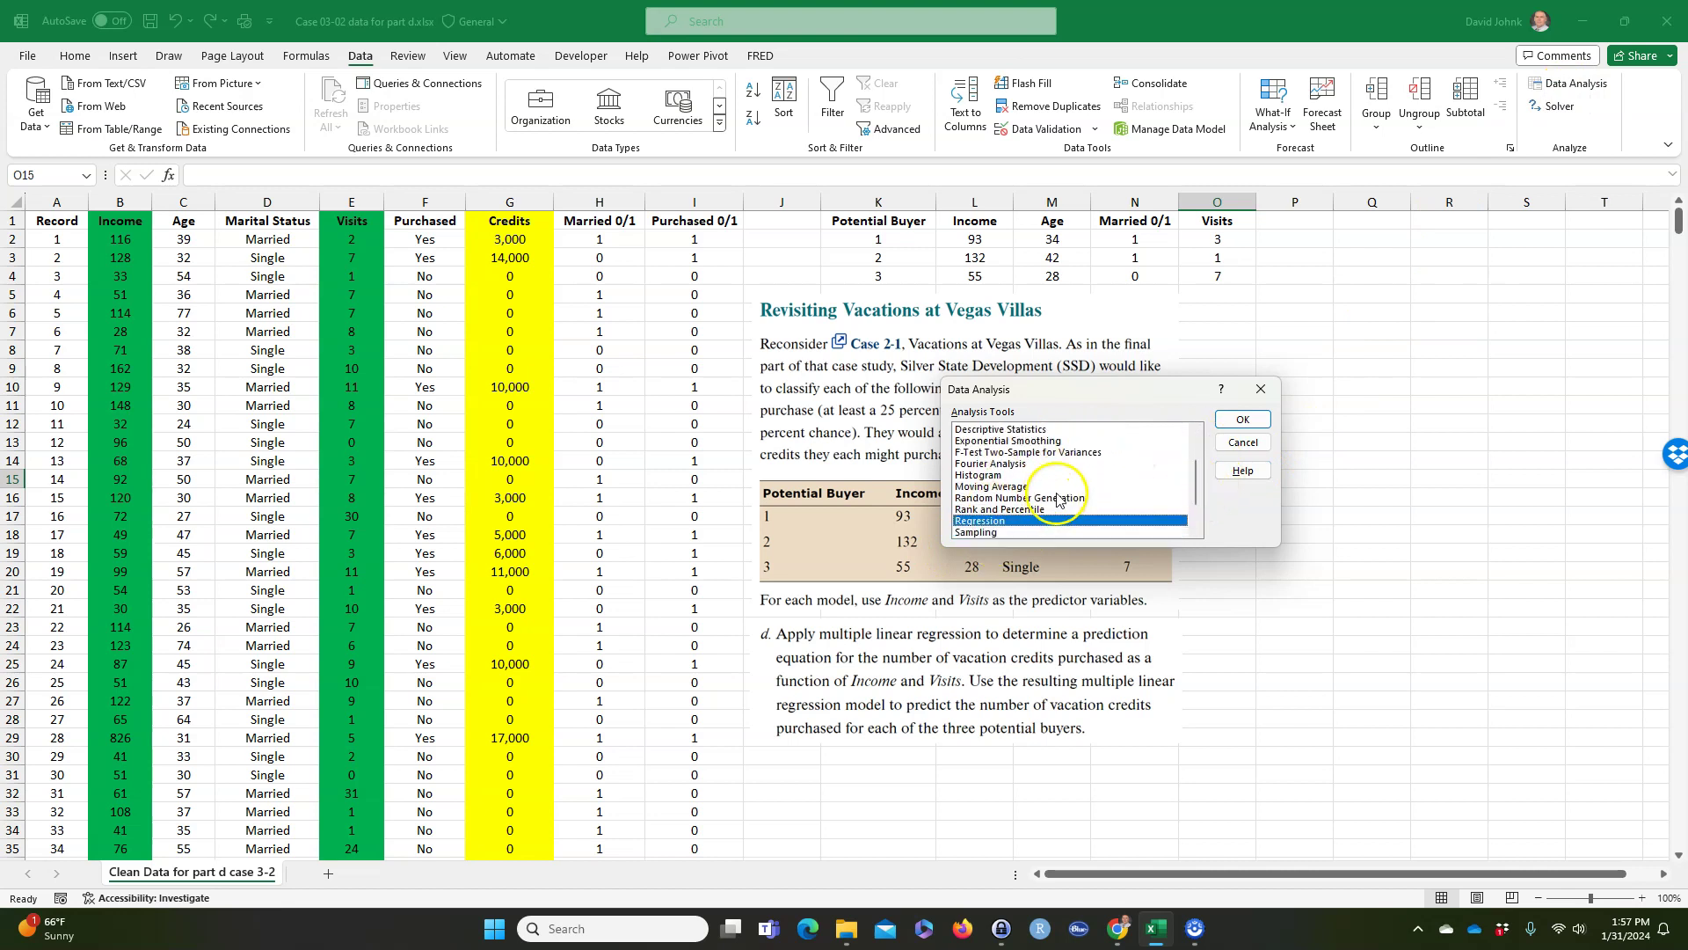
pyautogui.doubleClick(1002, 522)
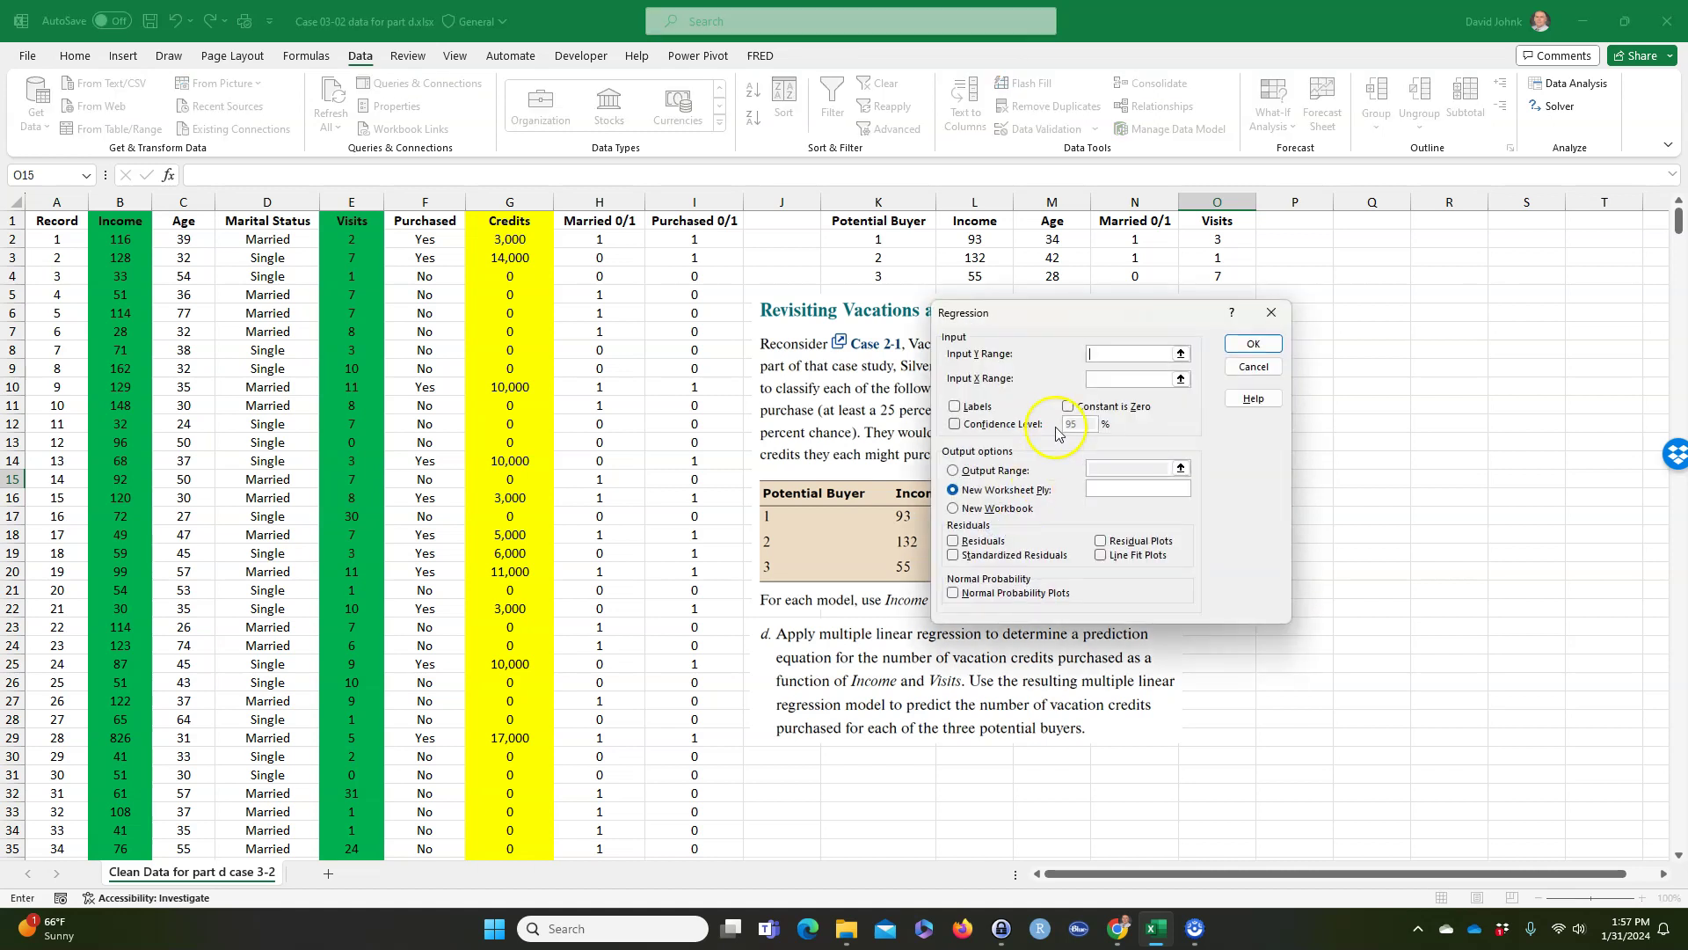
pyautogui.moveTo(1058, 314); pyautogui.dragTo(800, 363)
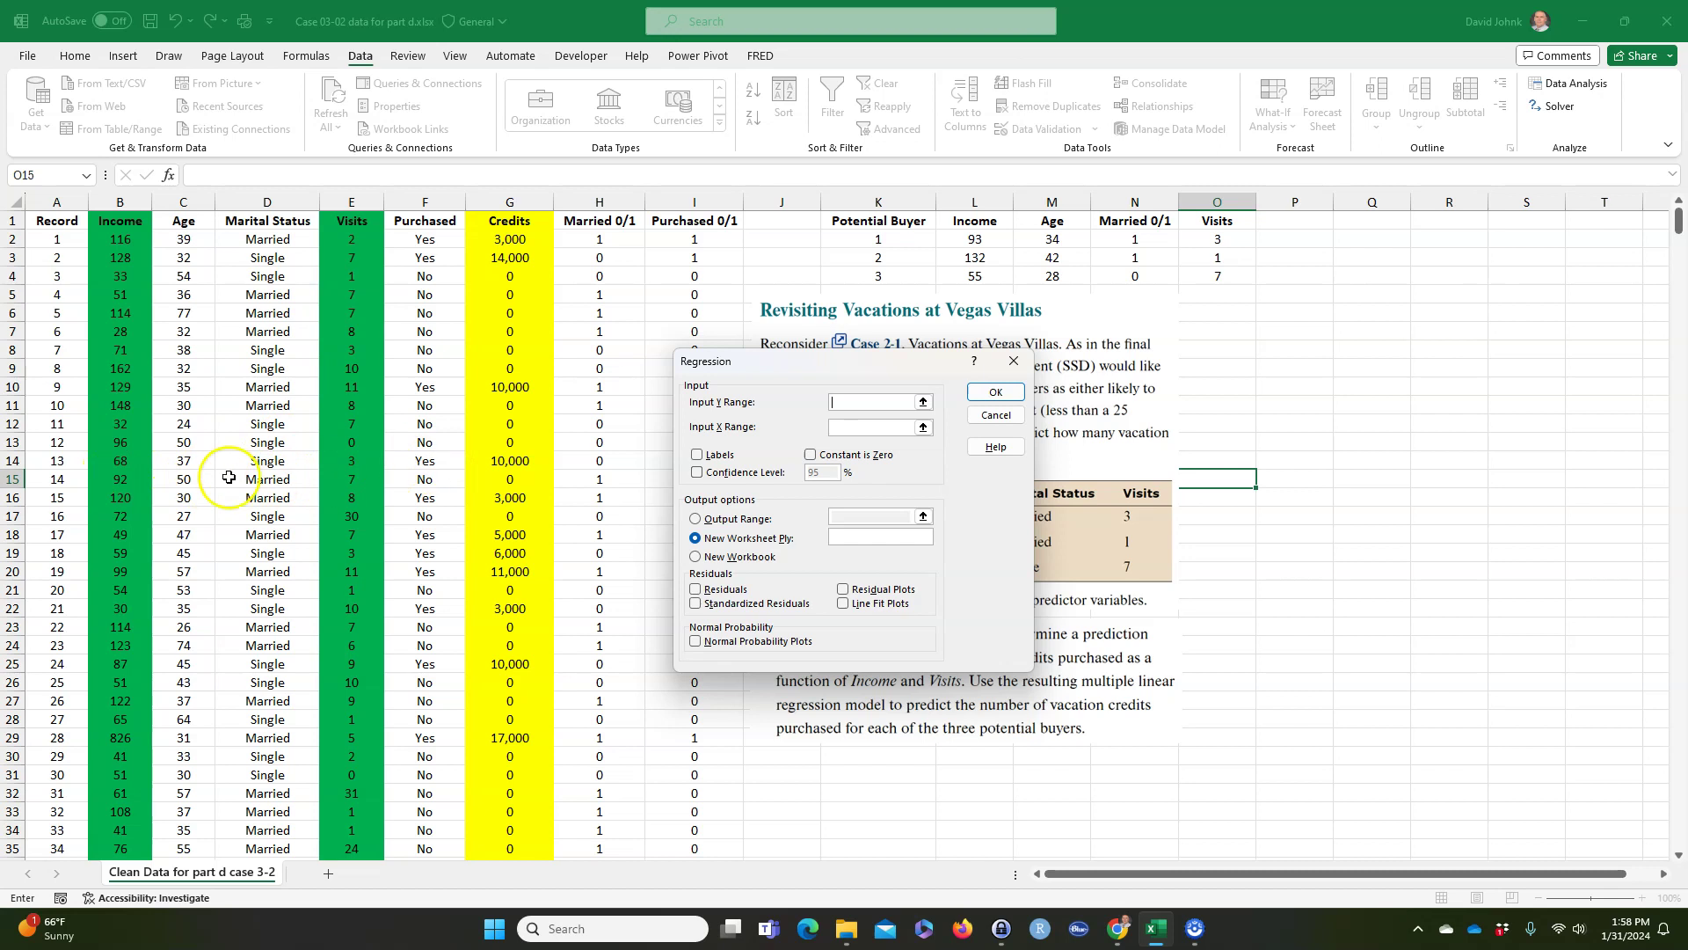
pyautogui.click(997, 415)
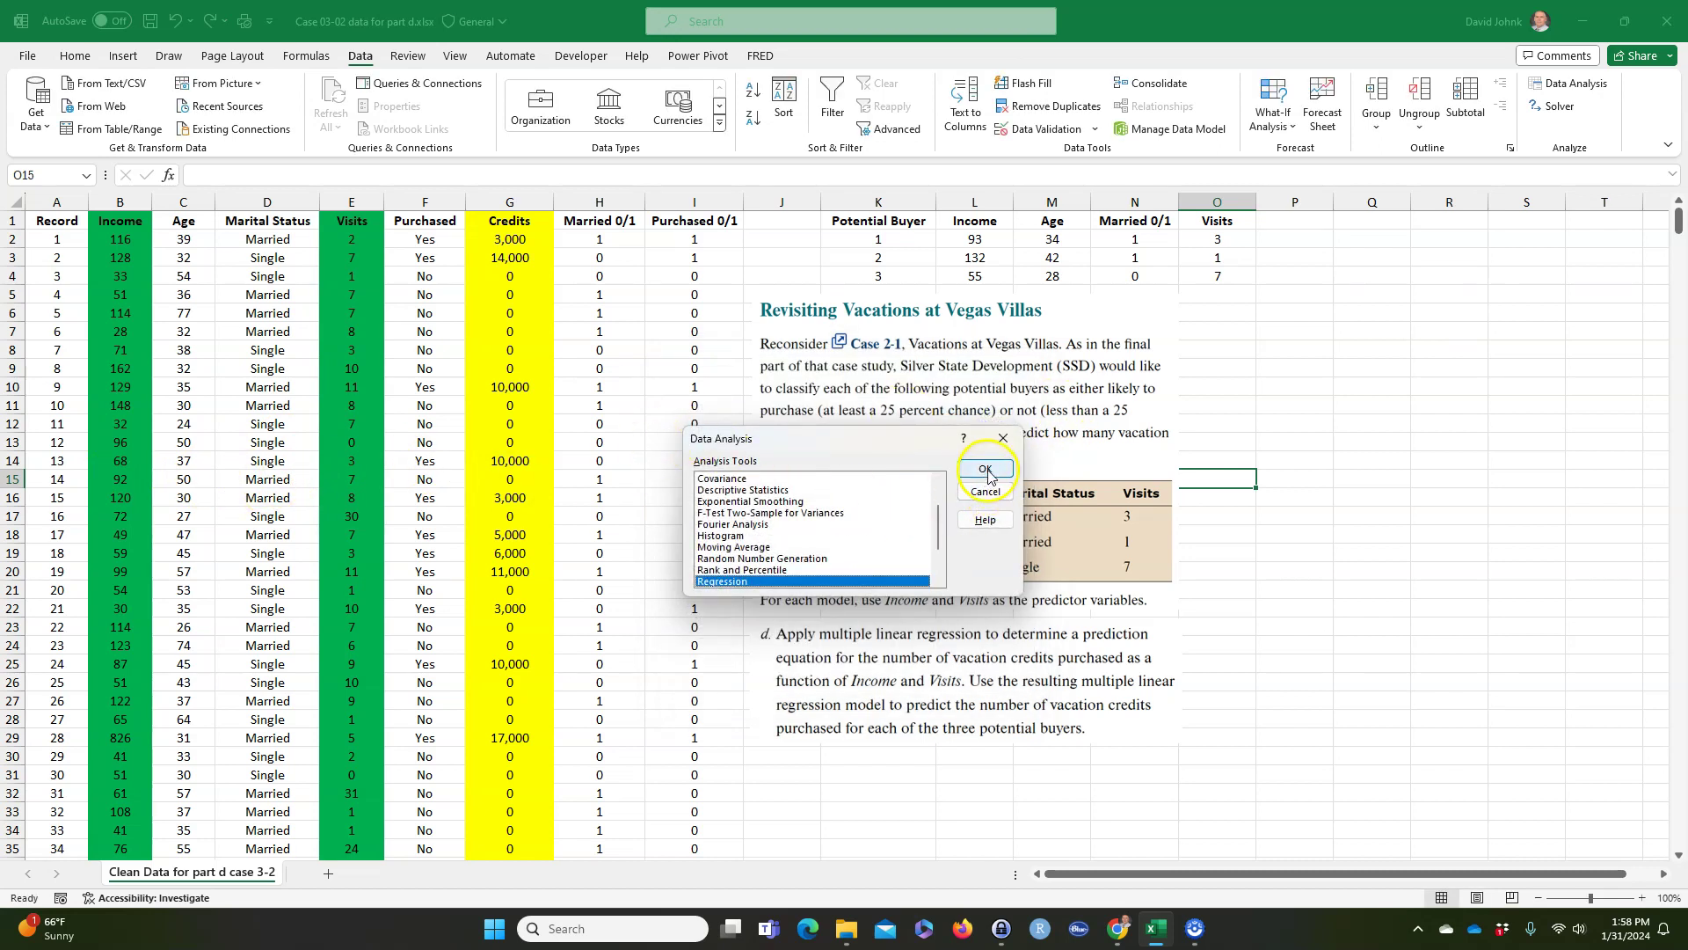
pyautogui.click(985, 492)
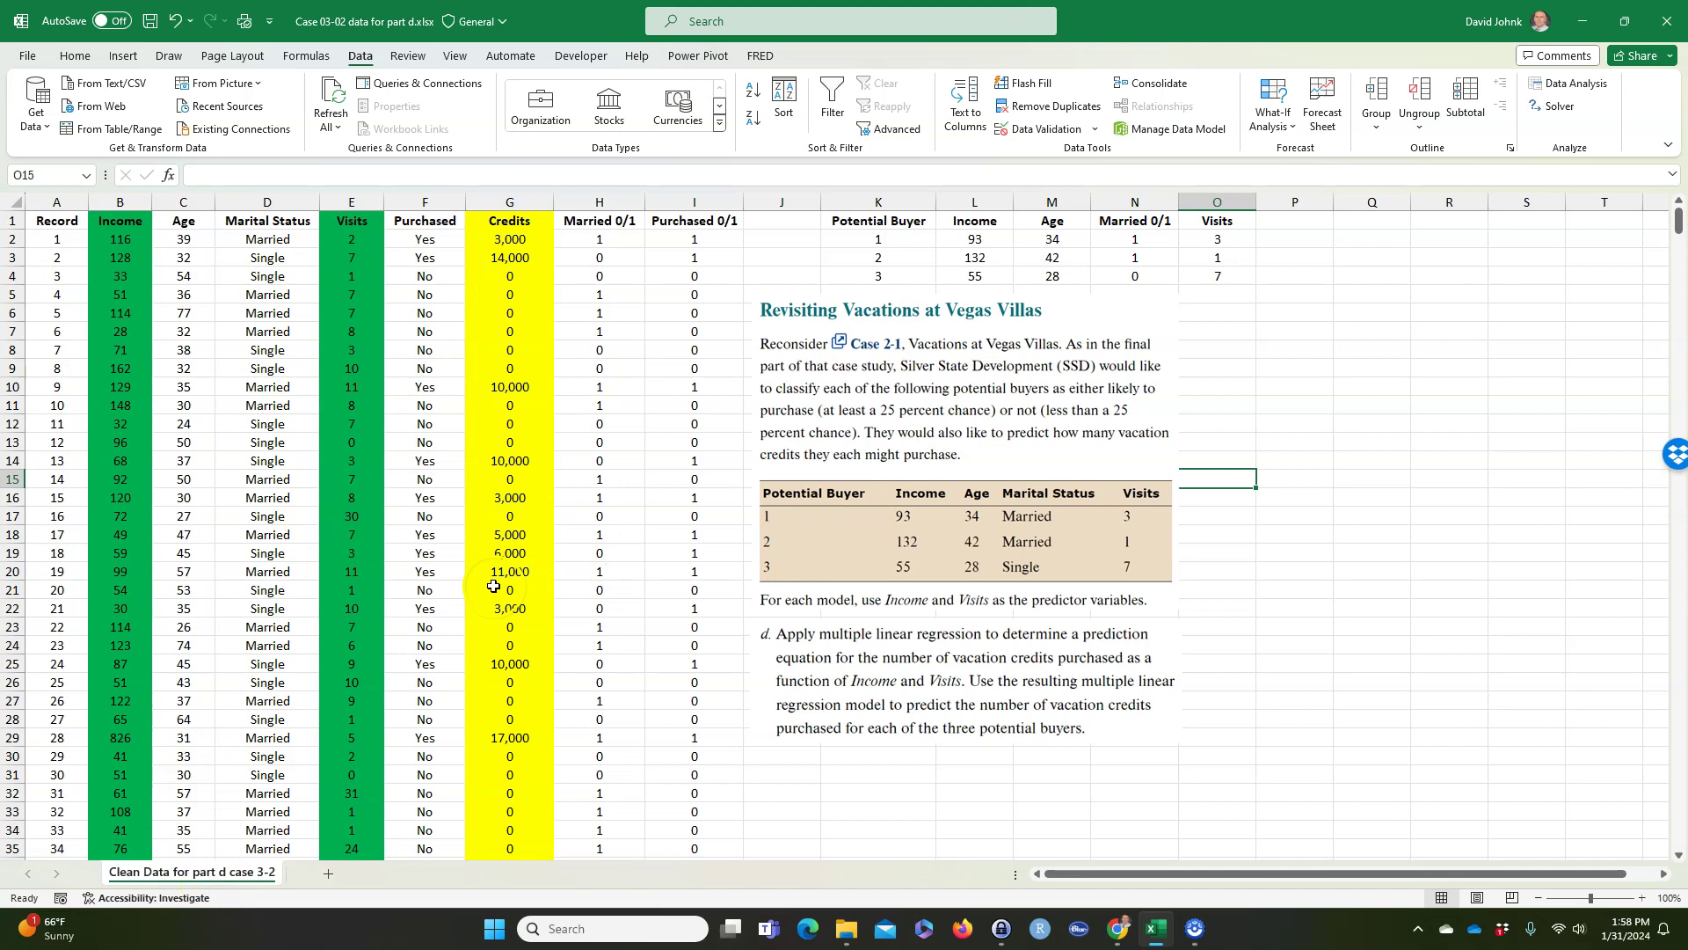
# Step: Duplicate the clean data worksheet within this workbook, placing the copy at the end, and work on the copy
pyautogui.rightClick(210, 871)
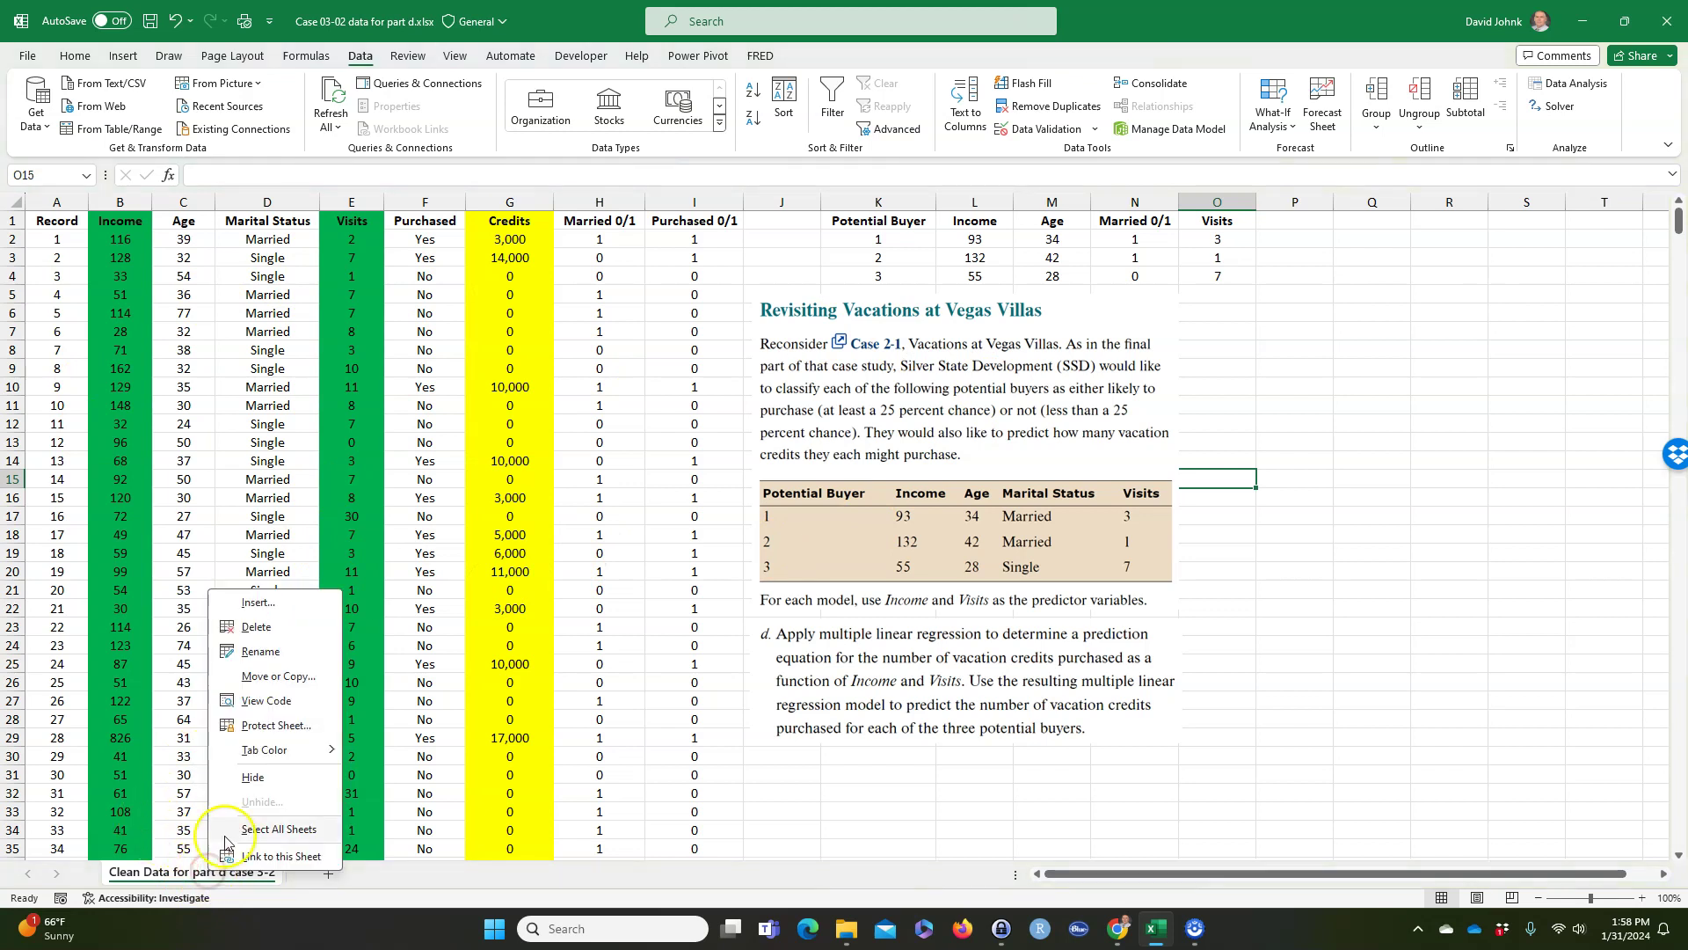
pyautogui.click(265, 787)
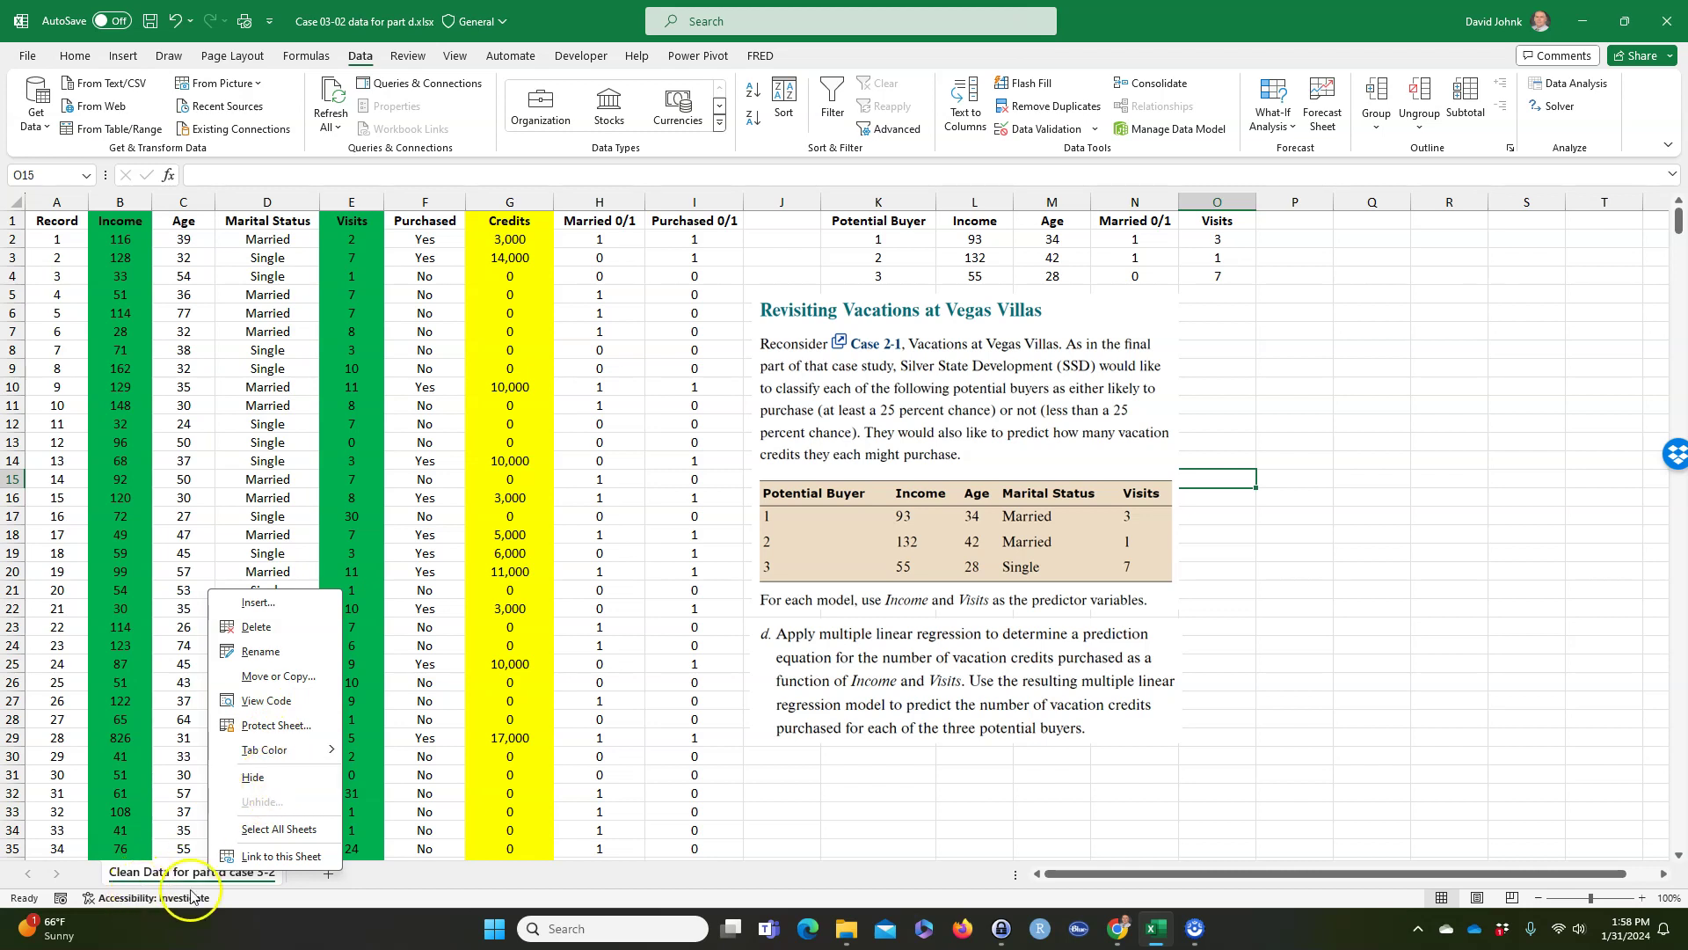
pyautogui.click(358, 890)
pyautogui.rightClick(231, 876)
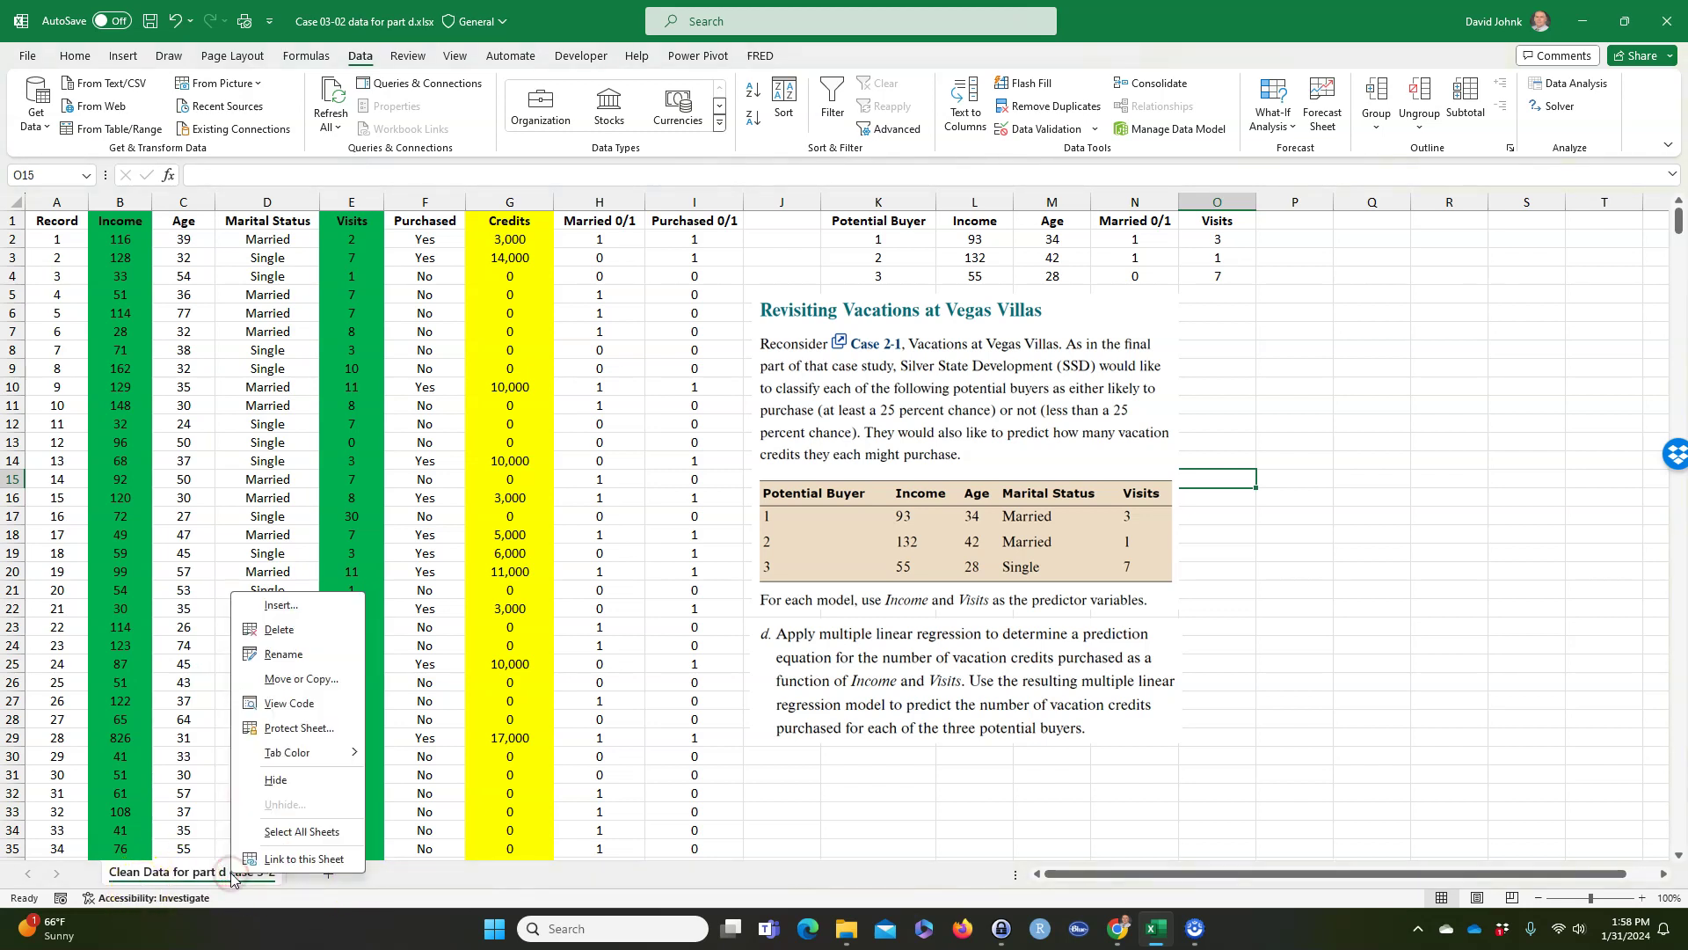
pyautogui.click(301, 678)
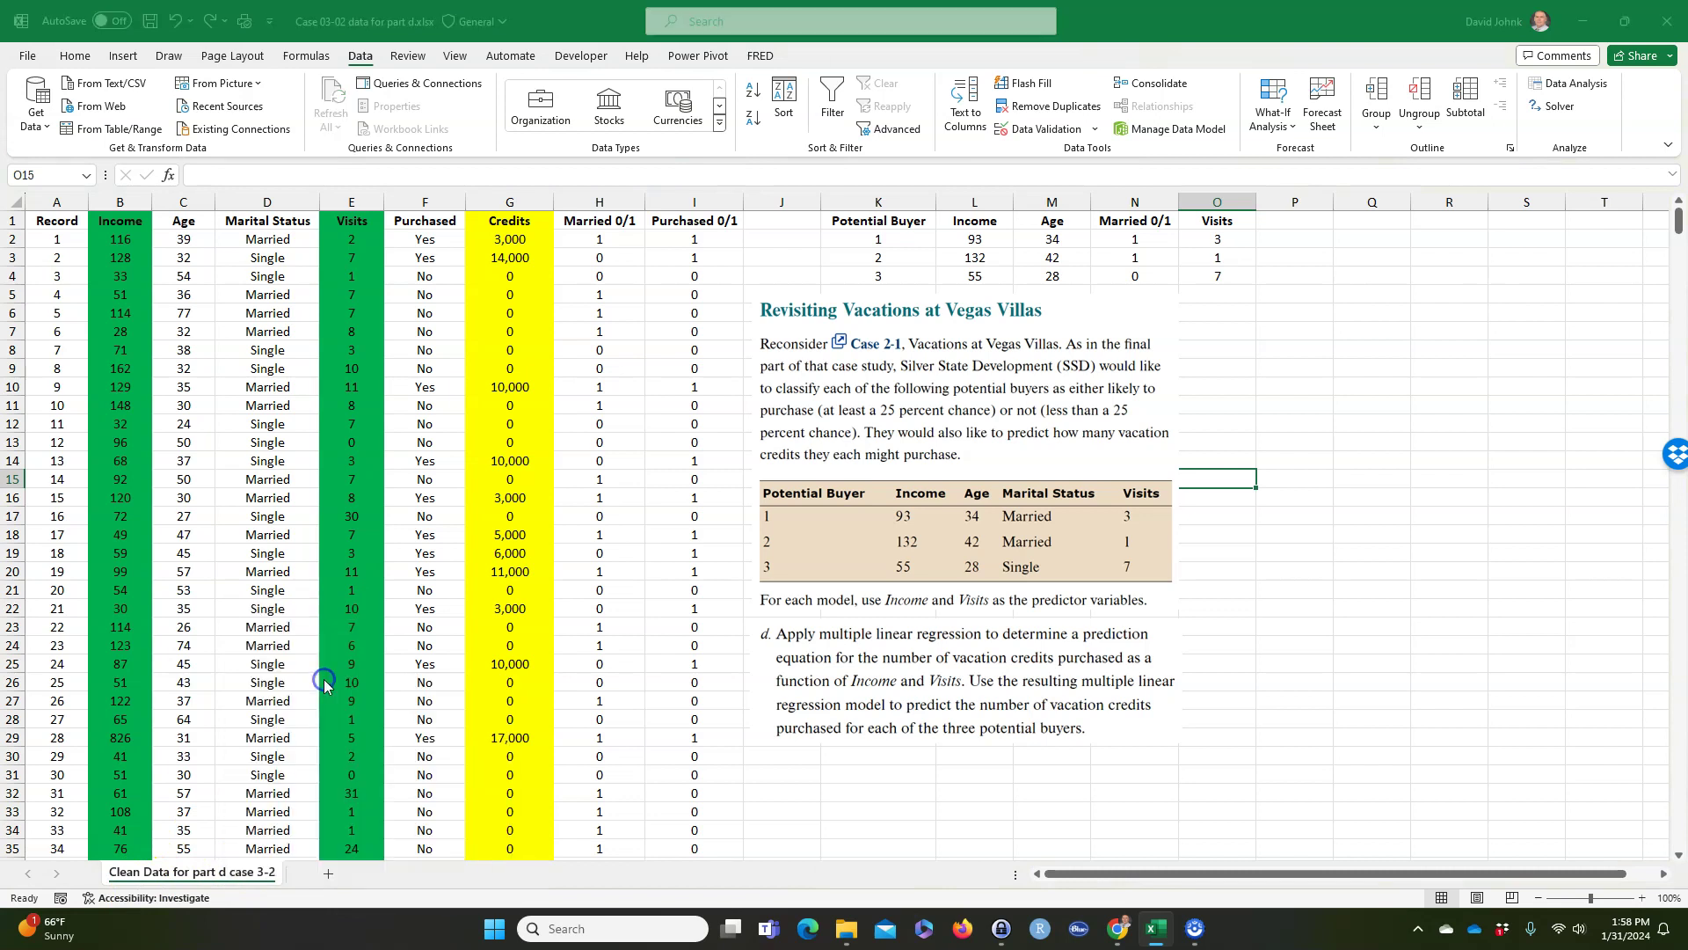
pyautogui.click(228, 684)
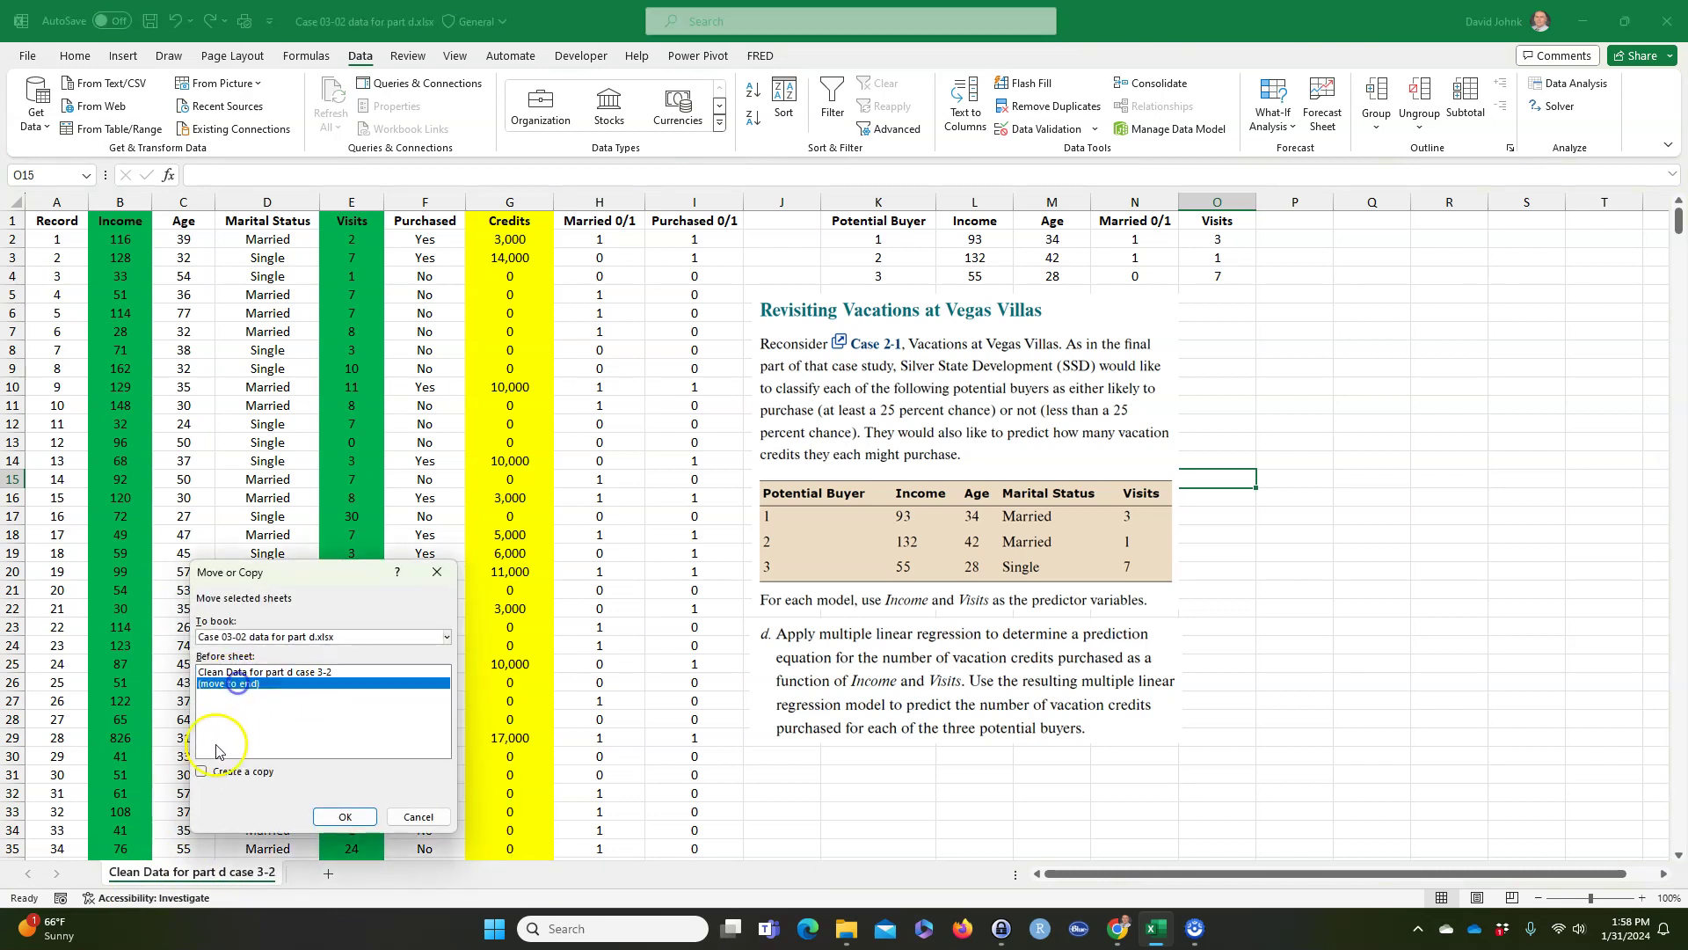
pyautogui.click(202, 771)
pyautogui.click(345, 816)
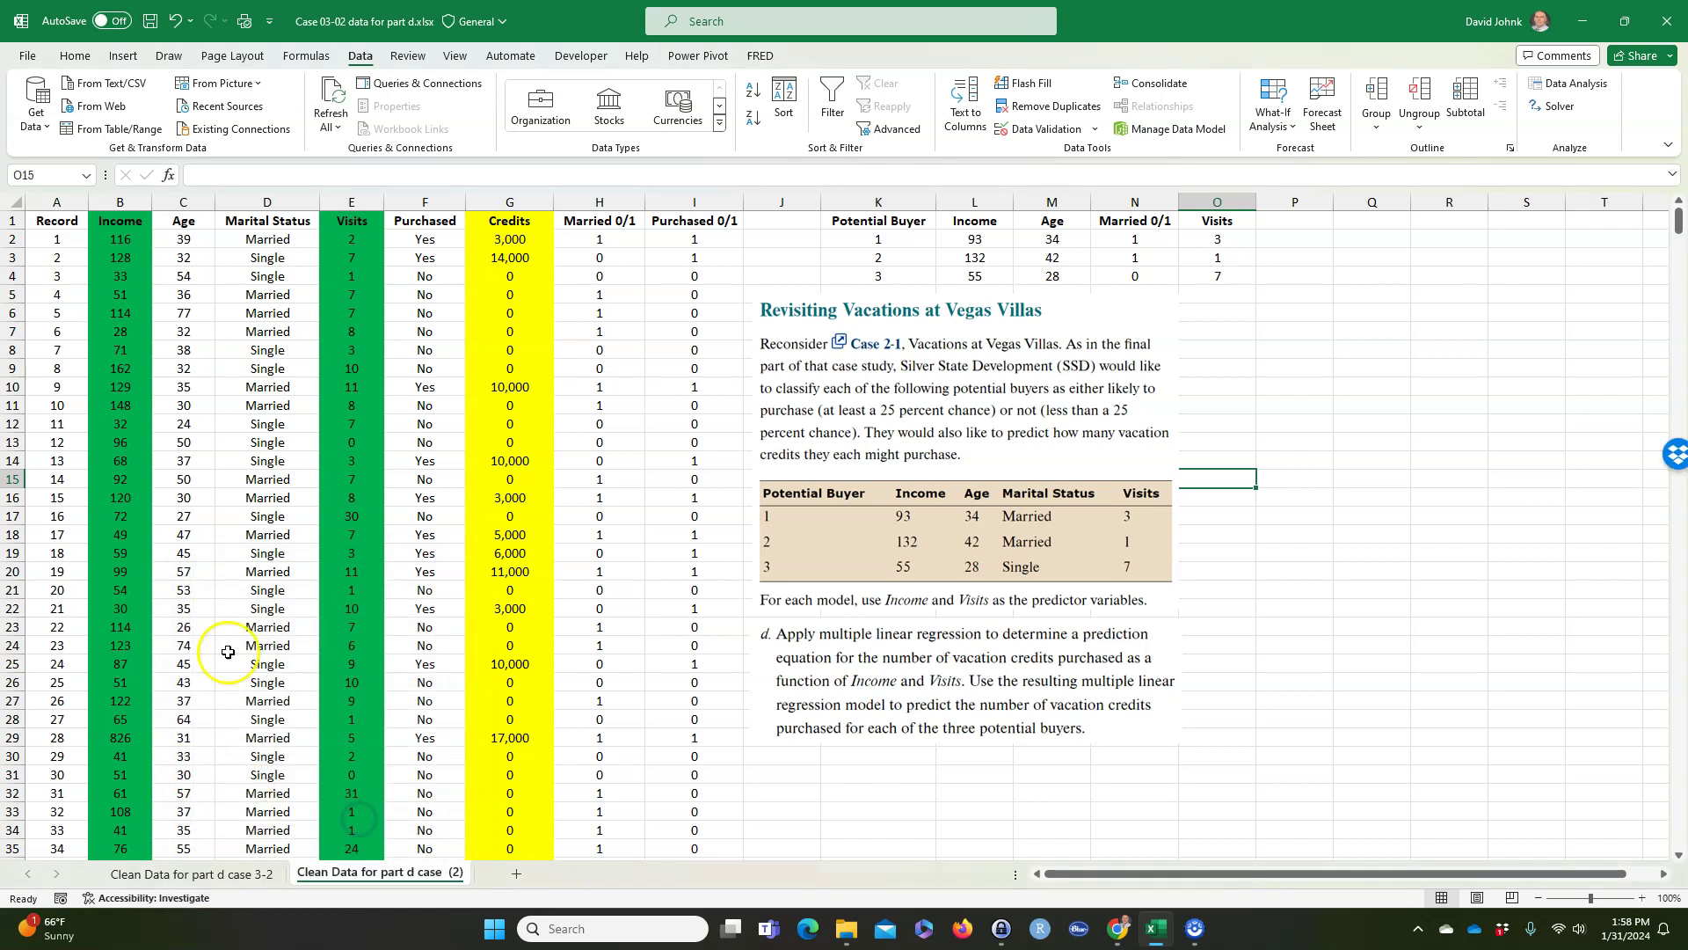
pyautogui.click(233, 501)
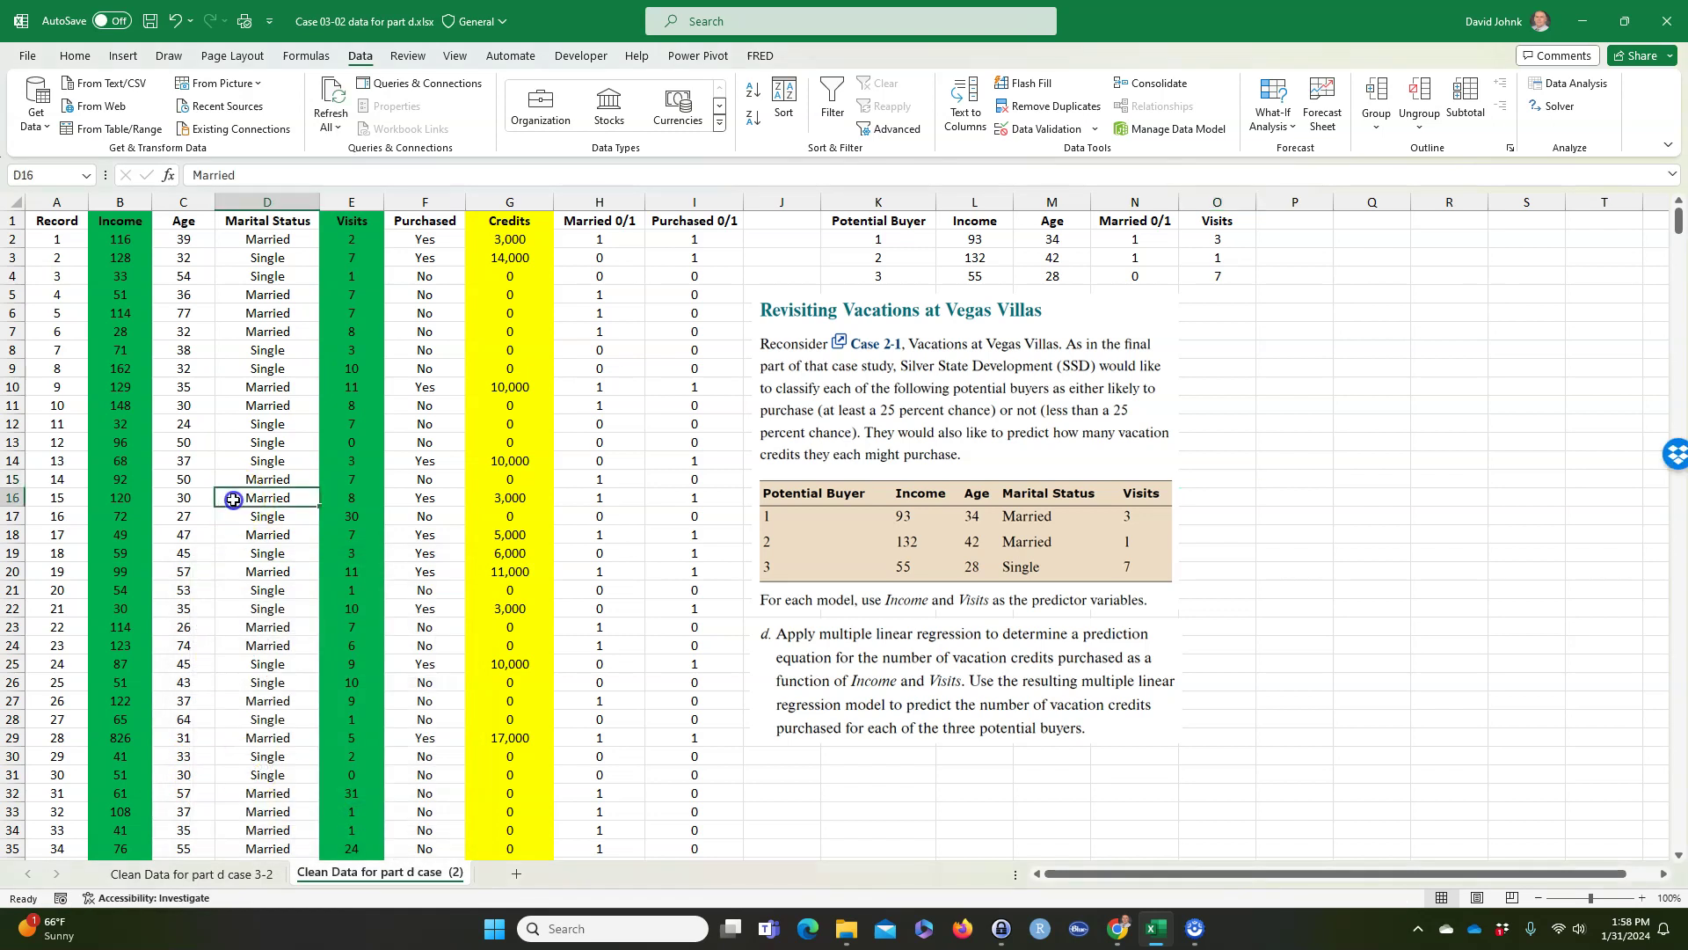
pyautogui.click(220, 874)
pyautogui.click(347, 877)
# Step: Delete the Record, Age, Marital Status, Purchased, Married 0/1 and Purchased 0/1 data columns from the copied sheet, keeping Income, Visits and Credits
pyautogui.click(51, 200)
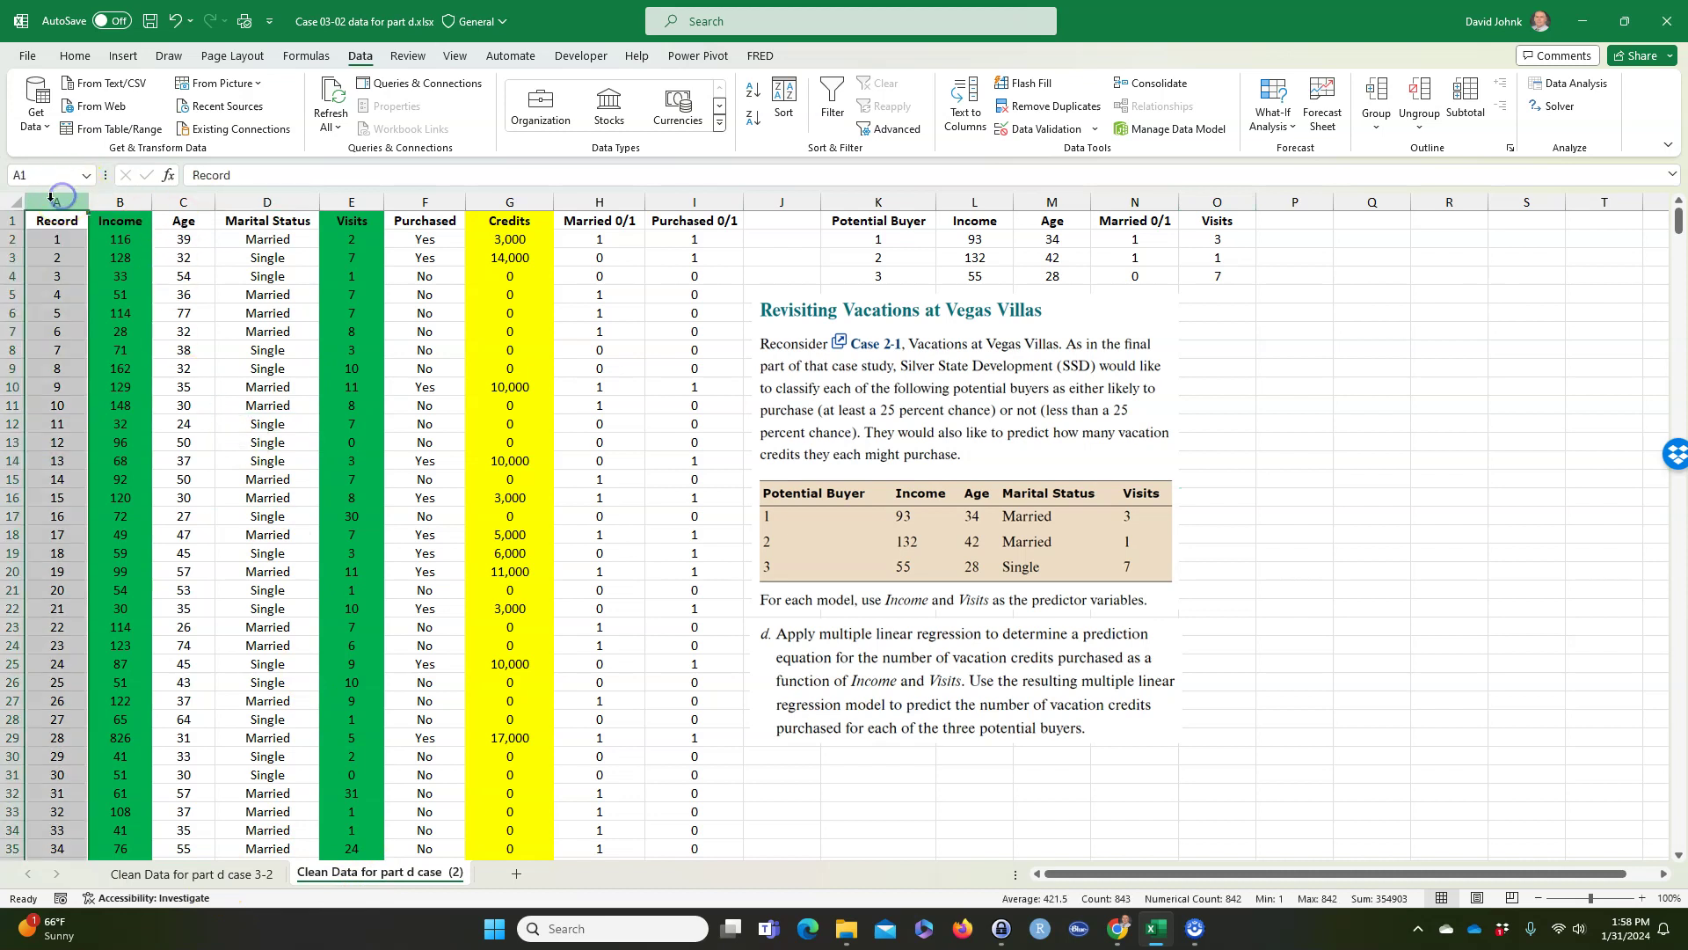
pyautogui.click(183, 365)
pyautogui.keyDown('ctrl'); pyautogui.click(183, 202); pyautogui.keyUp('ctrl')
pyautogui.keyDown('ctrl'); pyautogui.click(268, 202); pyautogui.keyUp('ctrl')
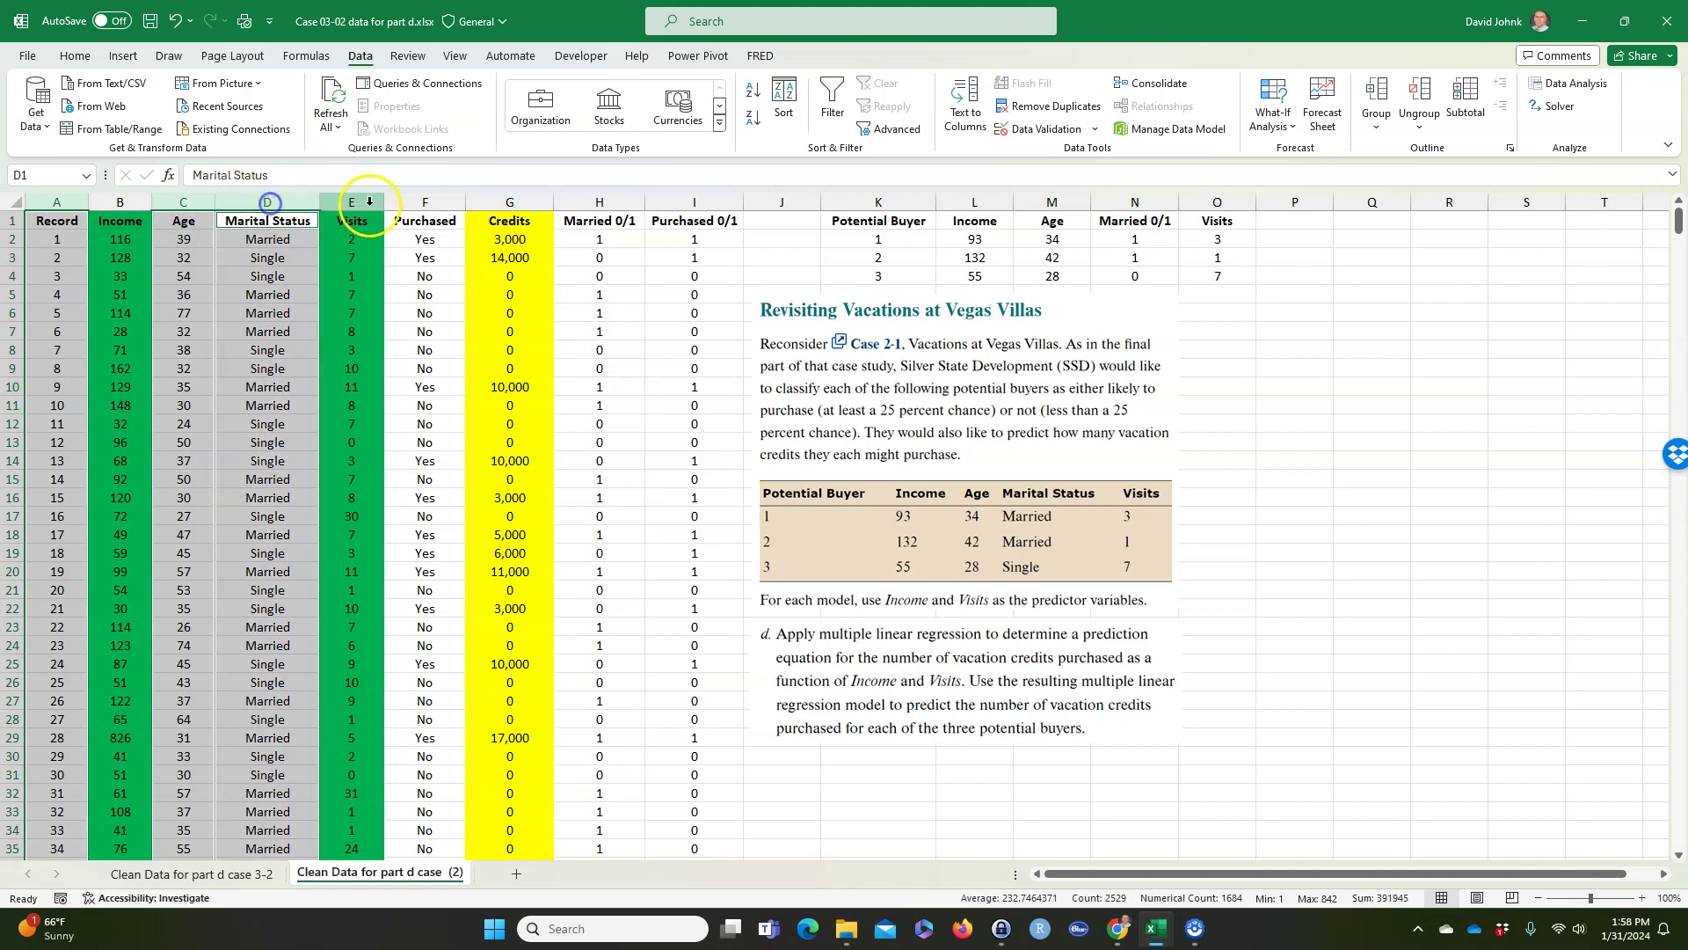
pyautogui.keyDown('ctrl'); pyautogui.click(425, 202); pyautogui.keyUp('ctrl')
pyautogui.keyDown('ctrl'); pyautogui.click(599, 202); pyautogui.keyUp('ctrl')
pyautogui.keyDown('ctrl'); pyautogui.click(686, 202); pyautogui.keyUp('ctrl')
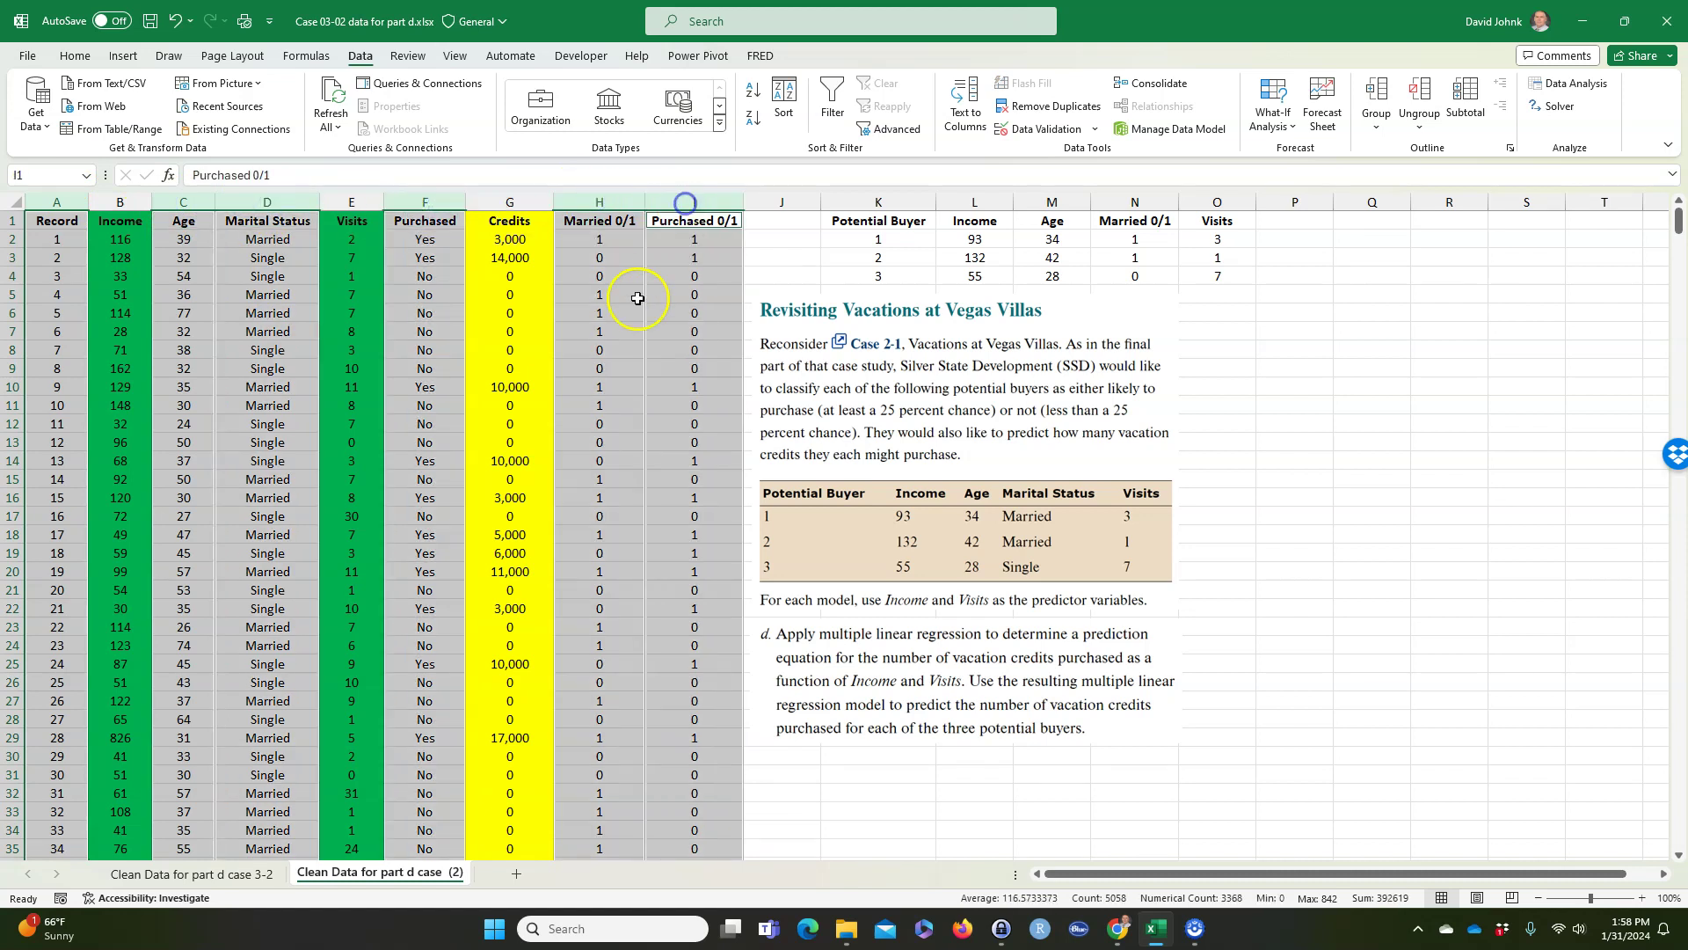
pyautogui.rightClick(614, 318)
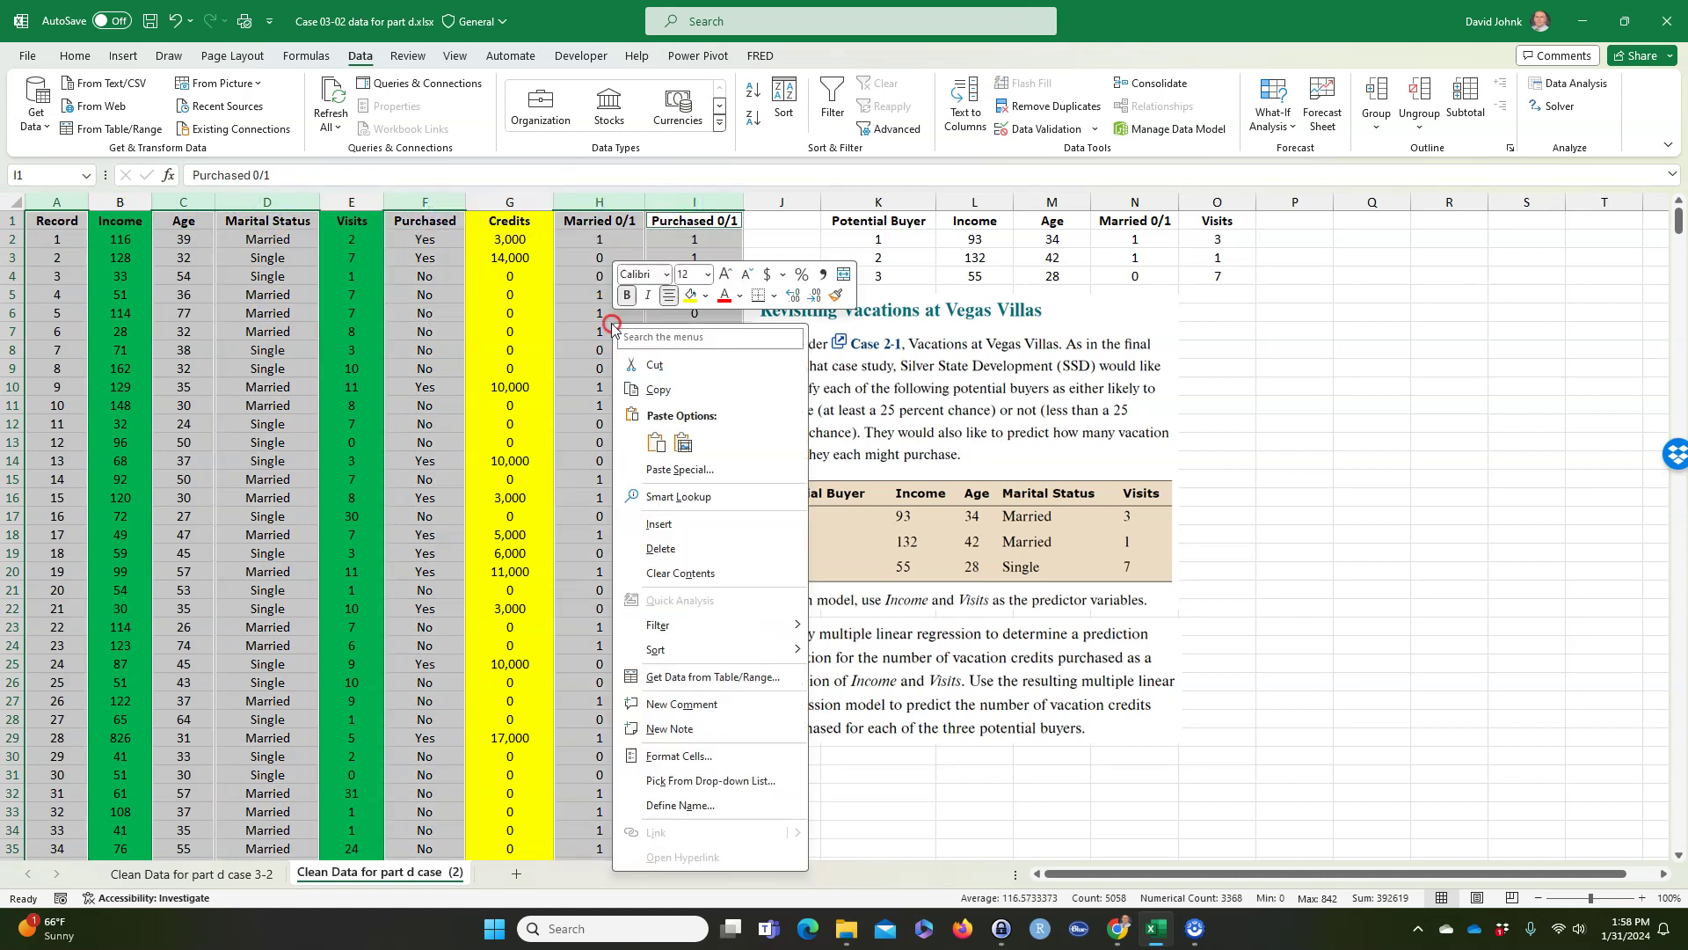
pyautogui.click(681, 550)
pyautogui.click(160, 500)
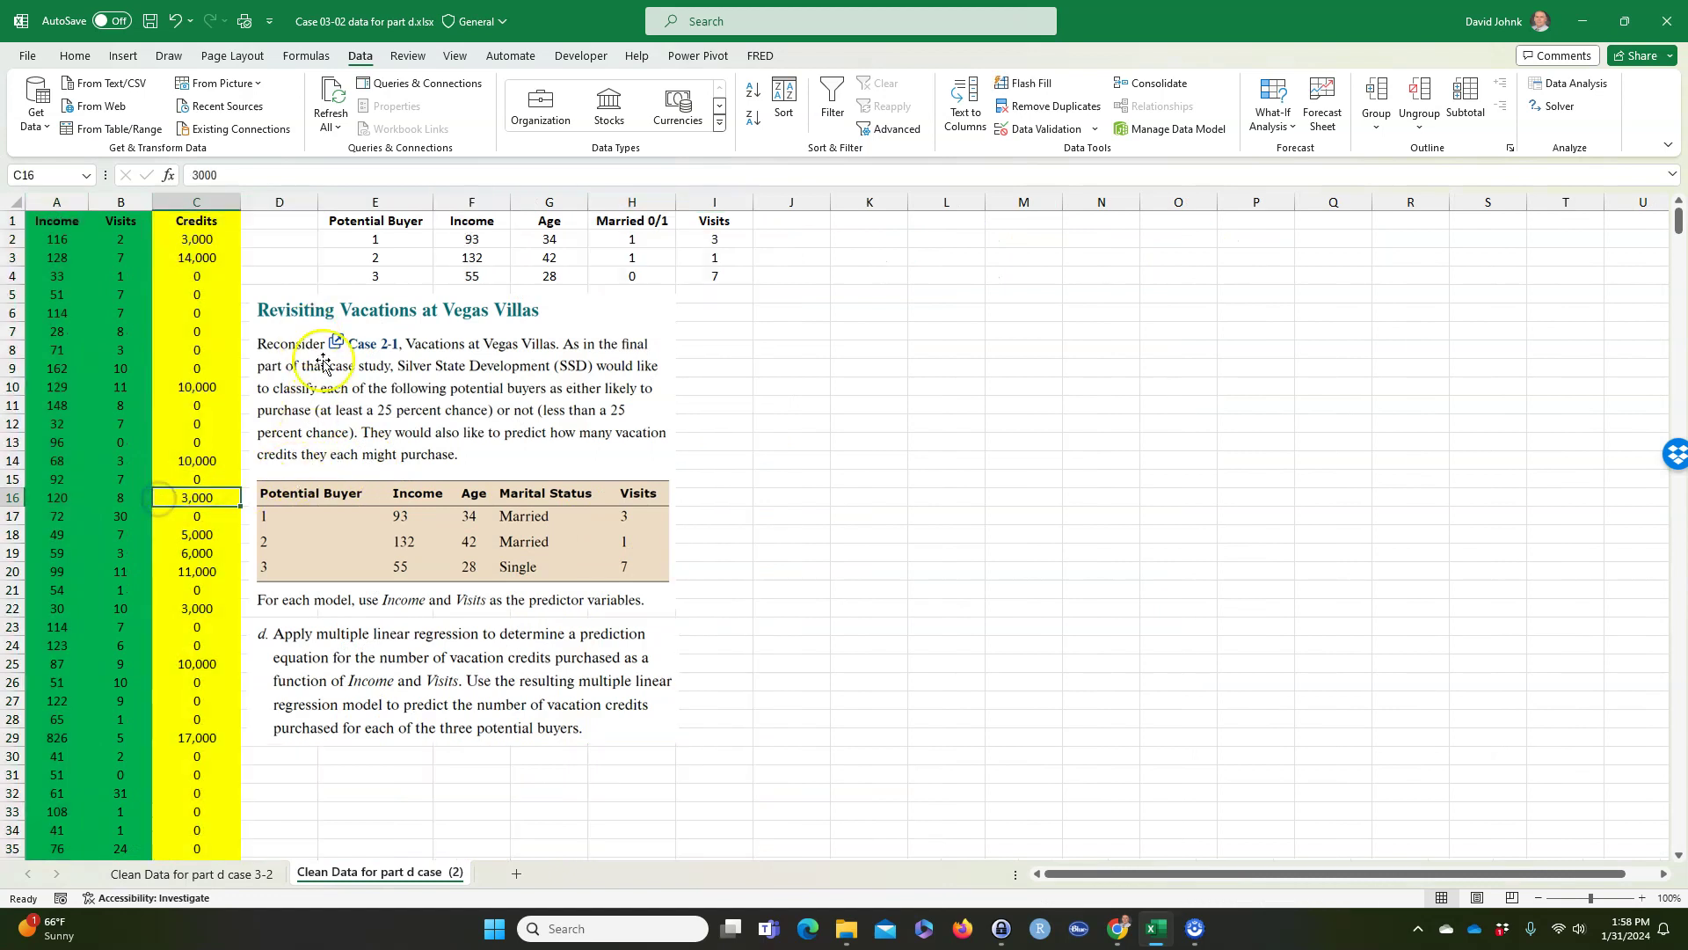
# Step: Shift the case description picture and the part d question picture slightly down and to the right, away from the data columns
pyautogui.moveTo(561, 324); pyautogui.dragTo(621, 347)
pyautogui.moveTo(467, 672); pyautogui.dragTo(517, 695)
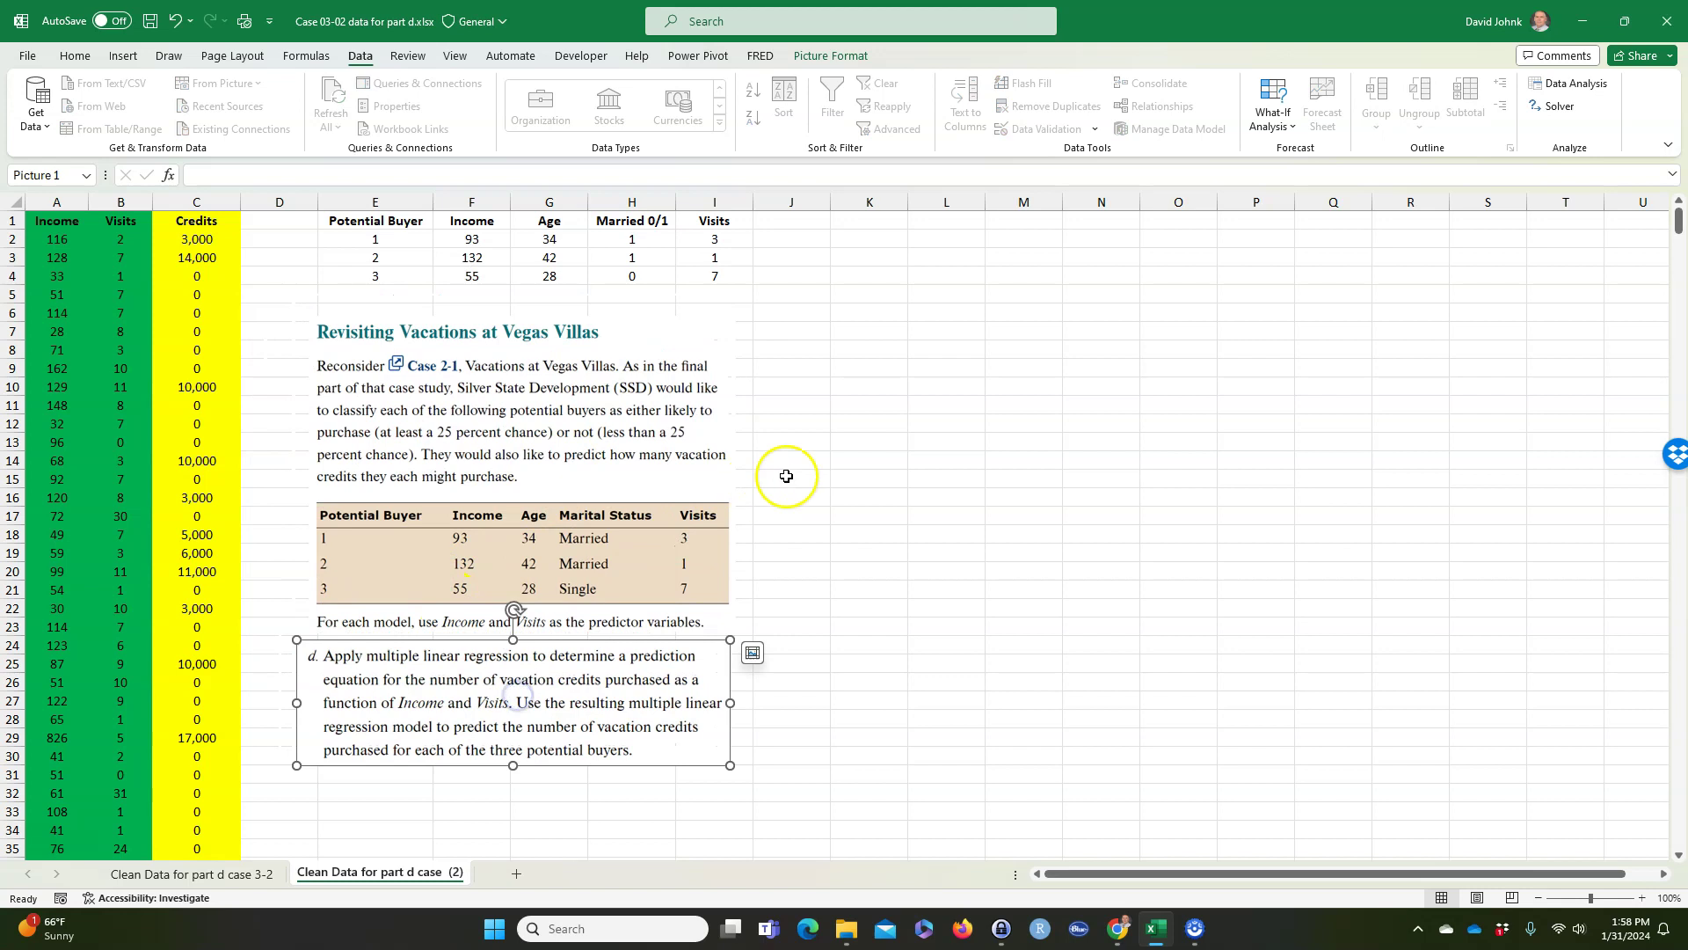
pyautogui.click(832, 478)
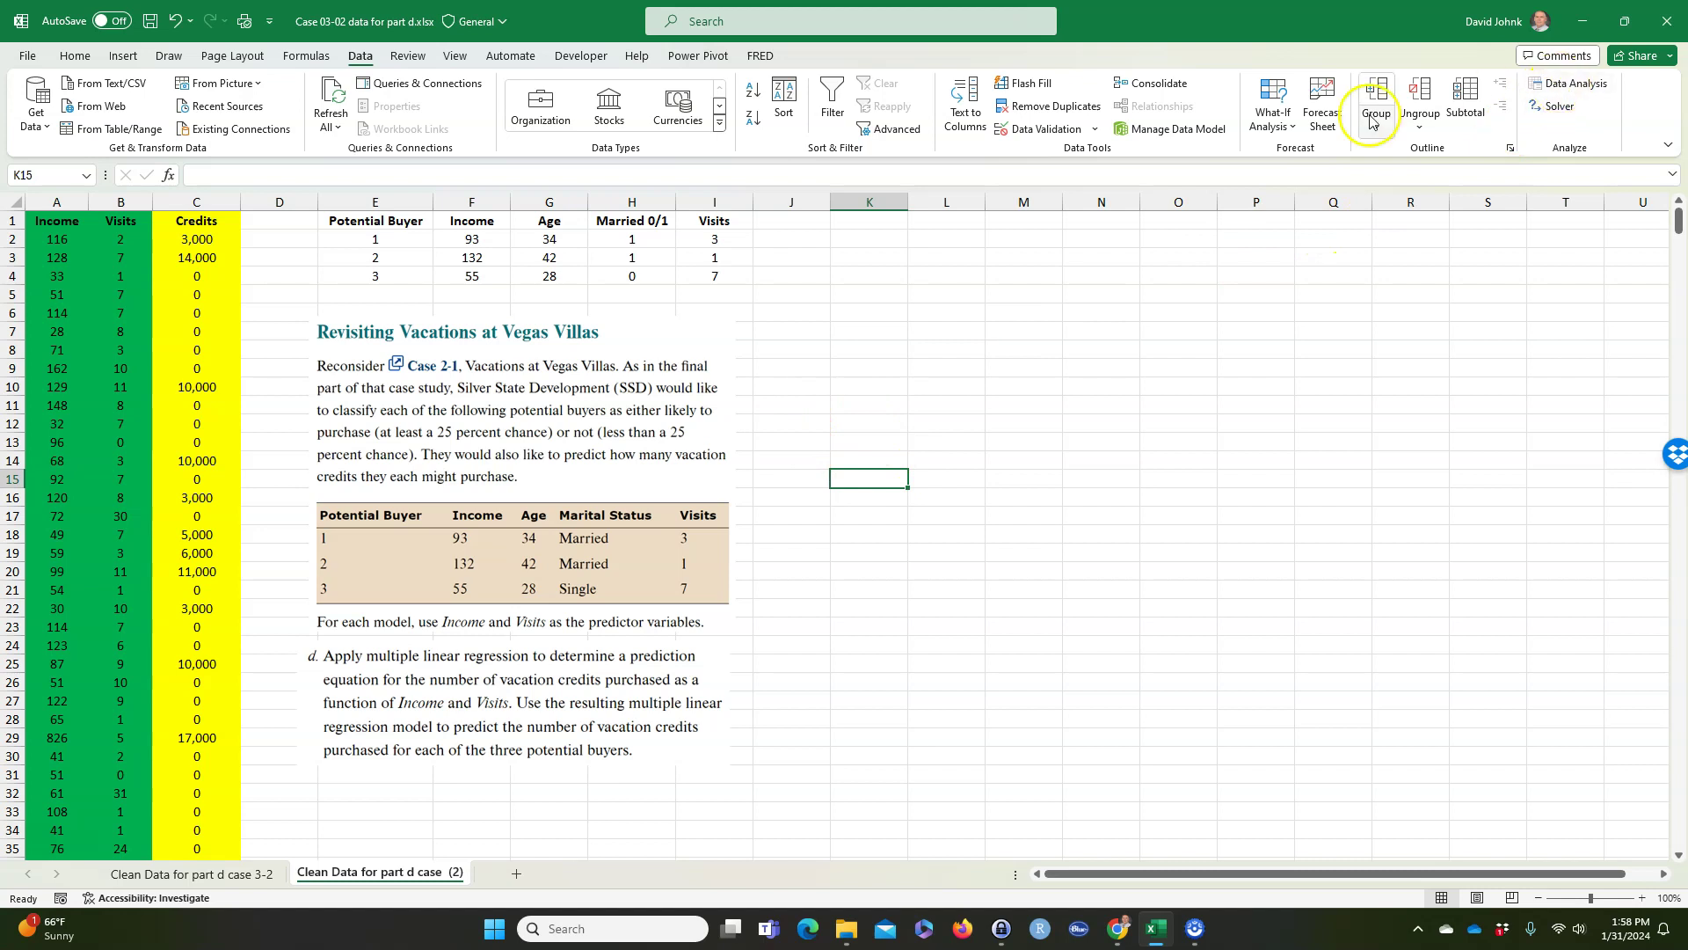
# Step: Start a Regression from the data analysis tools and set the Y range to the Credits data C1:C843, including its header
pyautogui.click(1573, 84)
pyautogui.scroll(2, 728, 580)
pyautogui.scroll(-2, 728, 580)
pyautogui.doubleClick(721, 582)
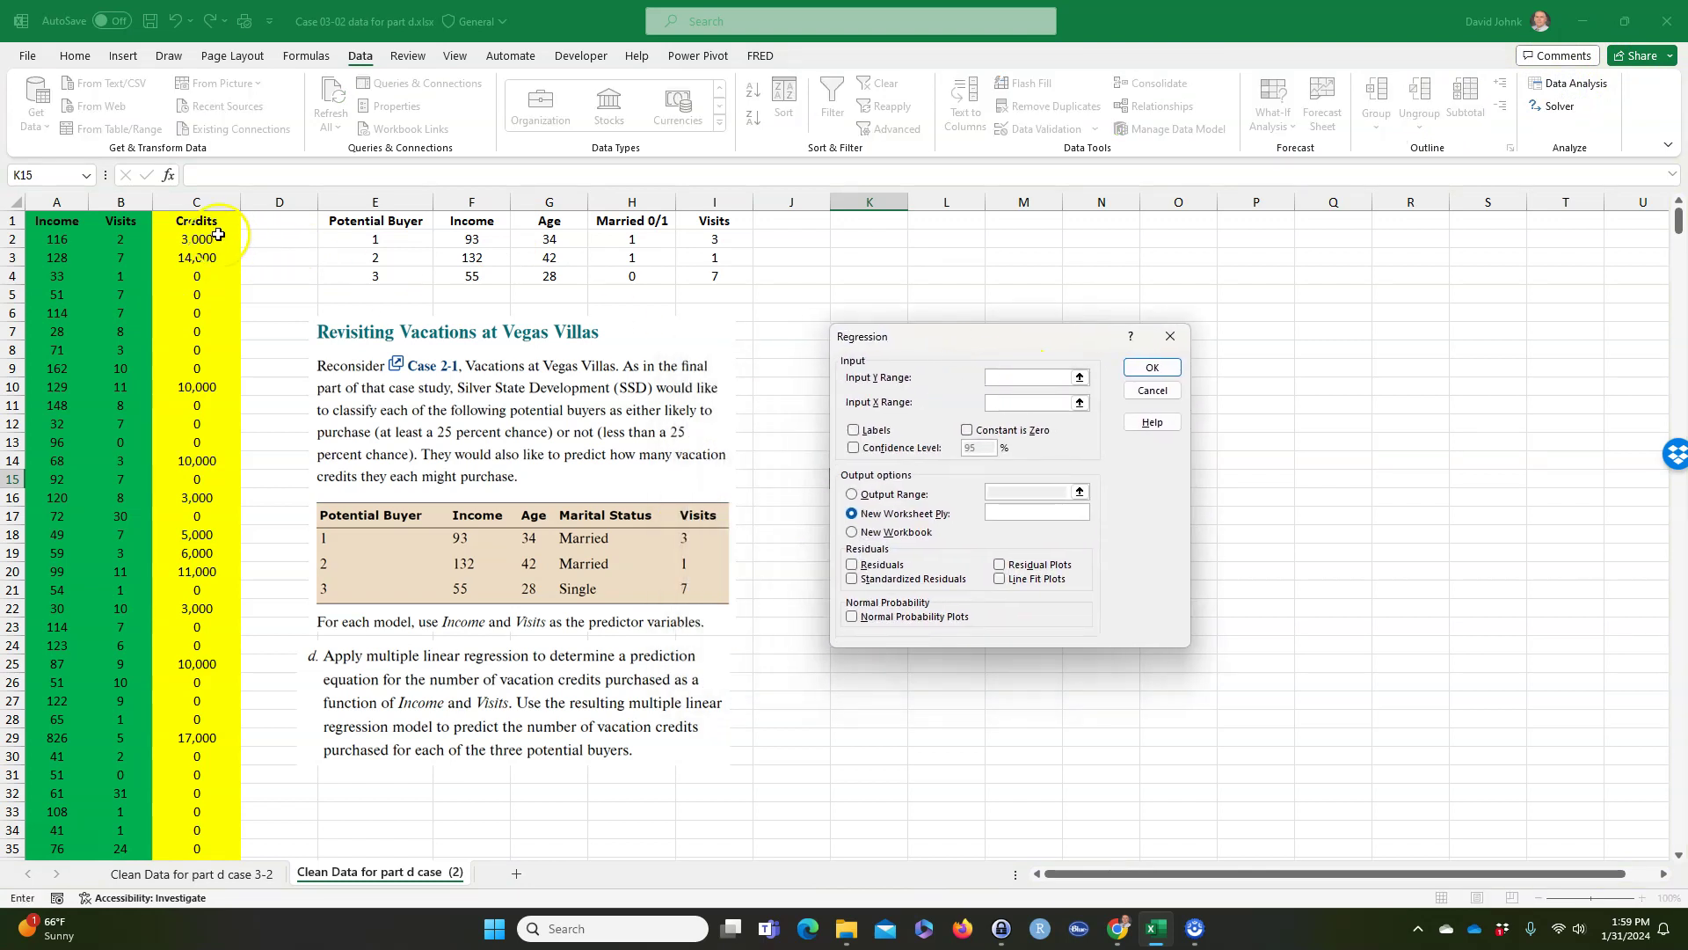
pyautogui.moveTo(197, 212); pyautogui.dragTo(208, 478)
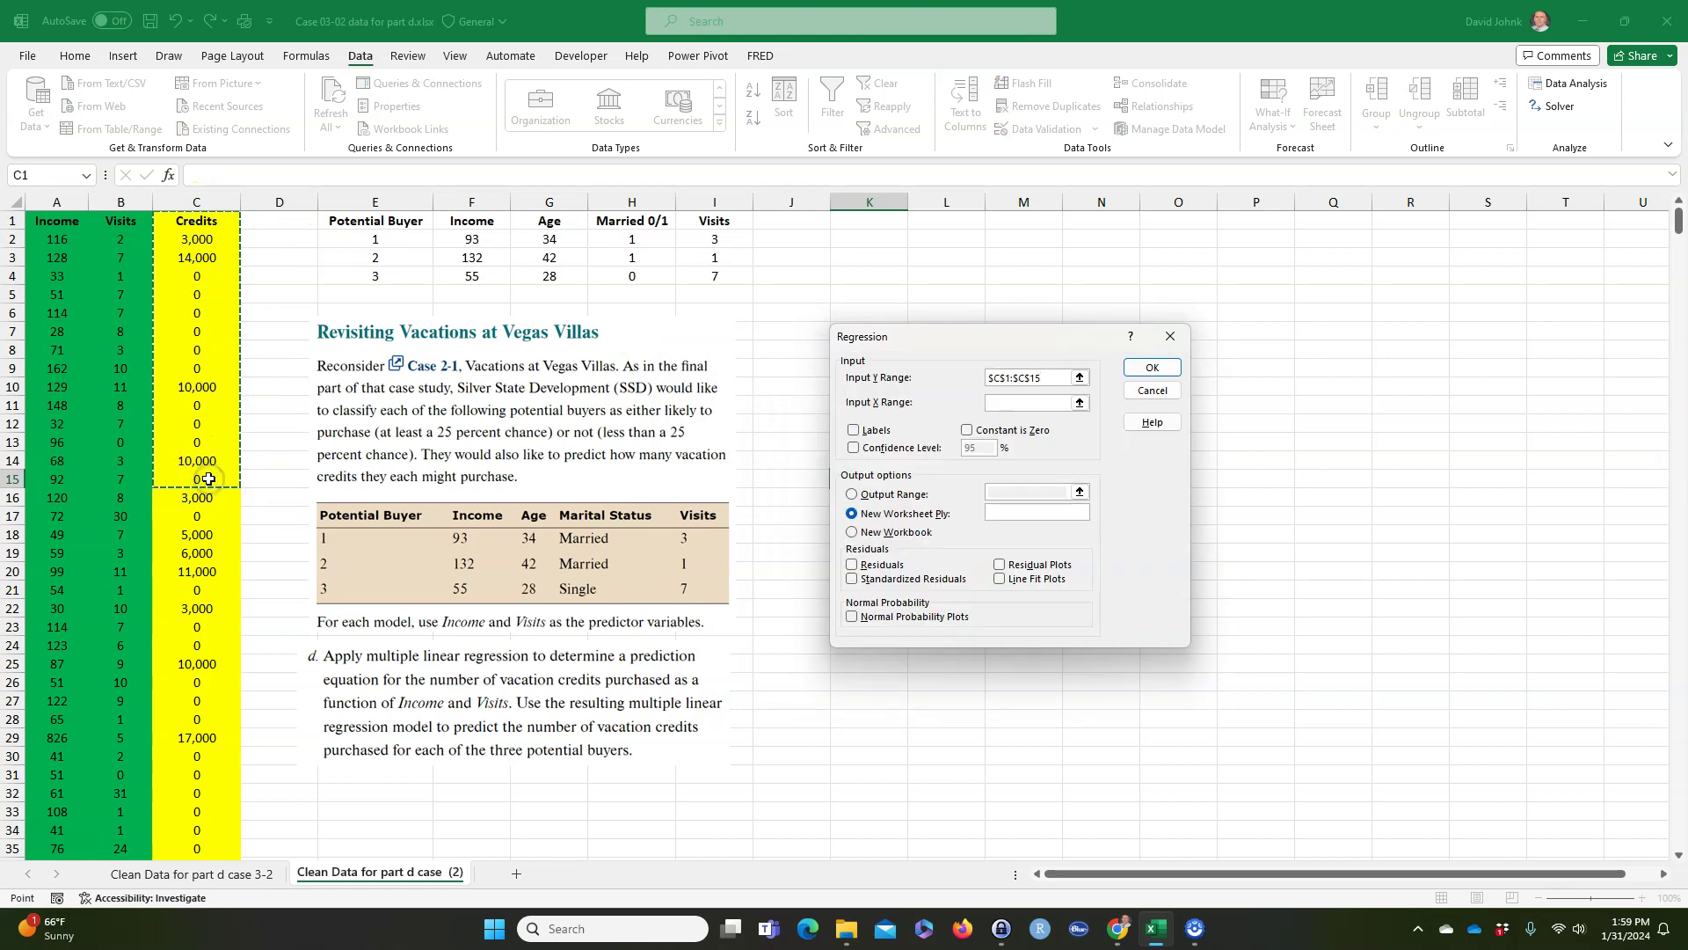
pyautogui.hotkey('ctrl', 'shift', 'Down')
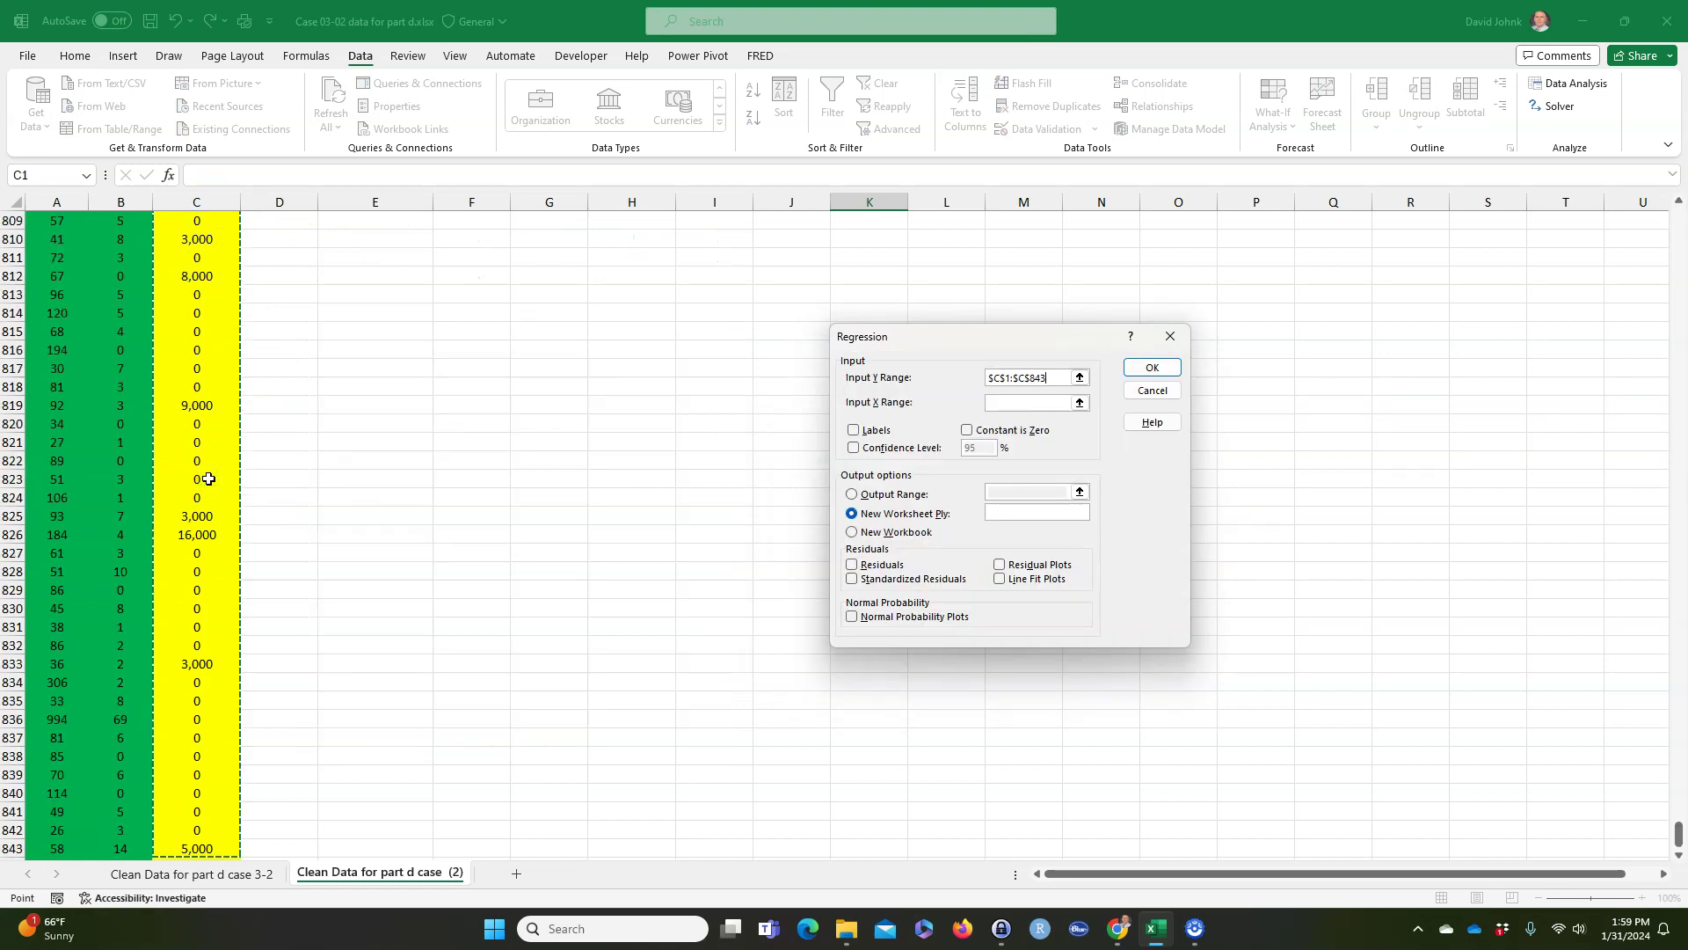
pyautogui.scroll(-5, 313, 739)
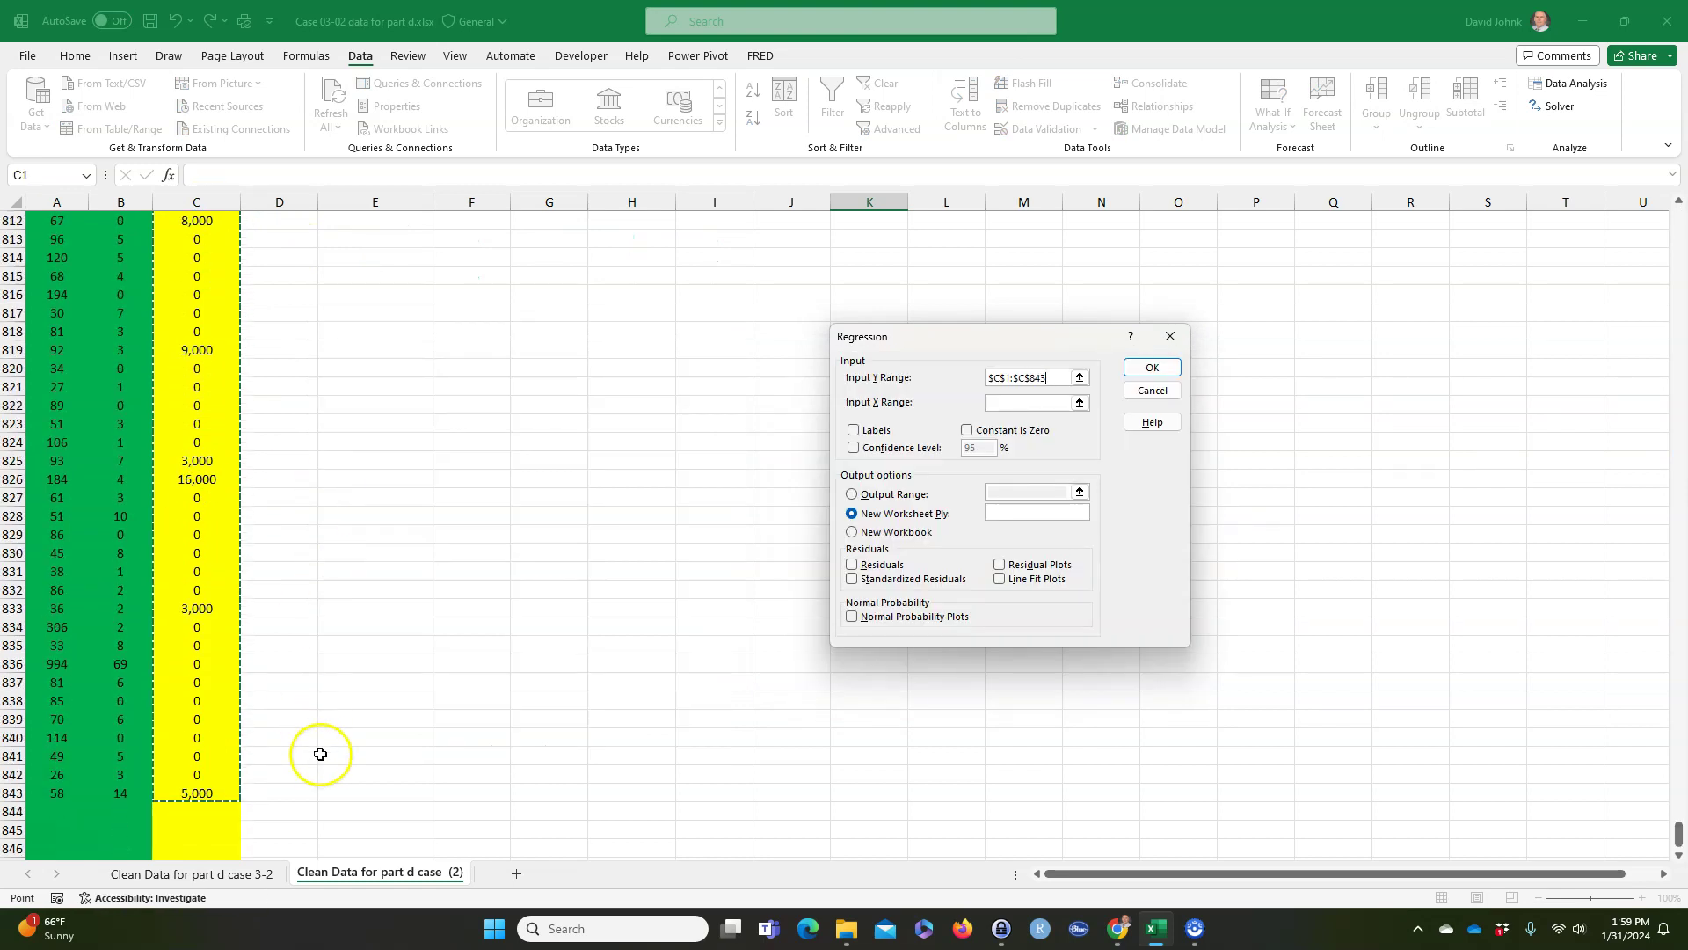
# Step: Set the regression's X range to Income and Visits, A1:B843, and run it with labels included and the output on a new worksheet
pyautogui.click(1000, 403)
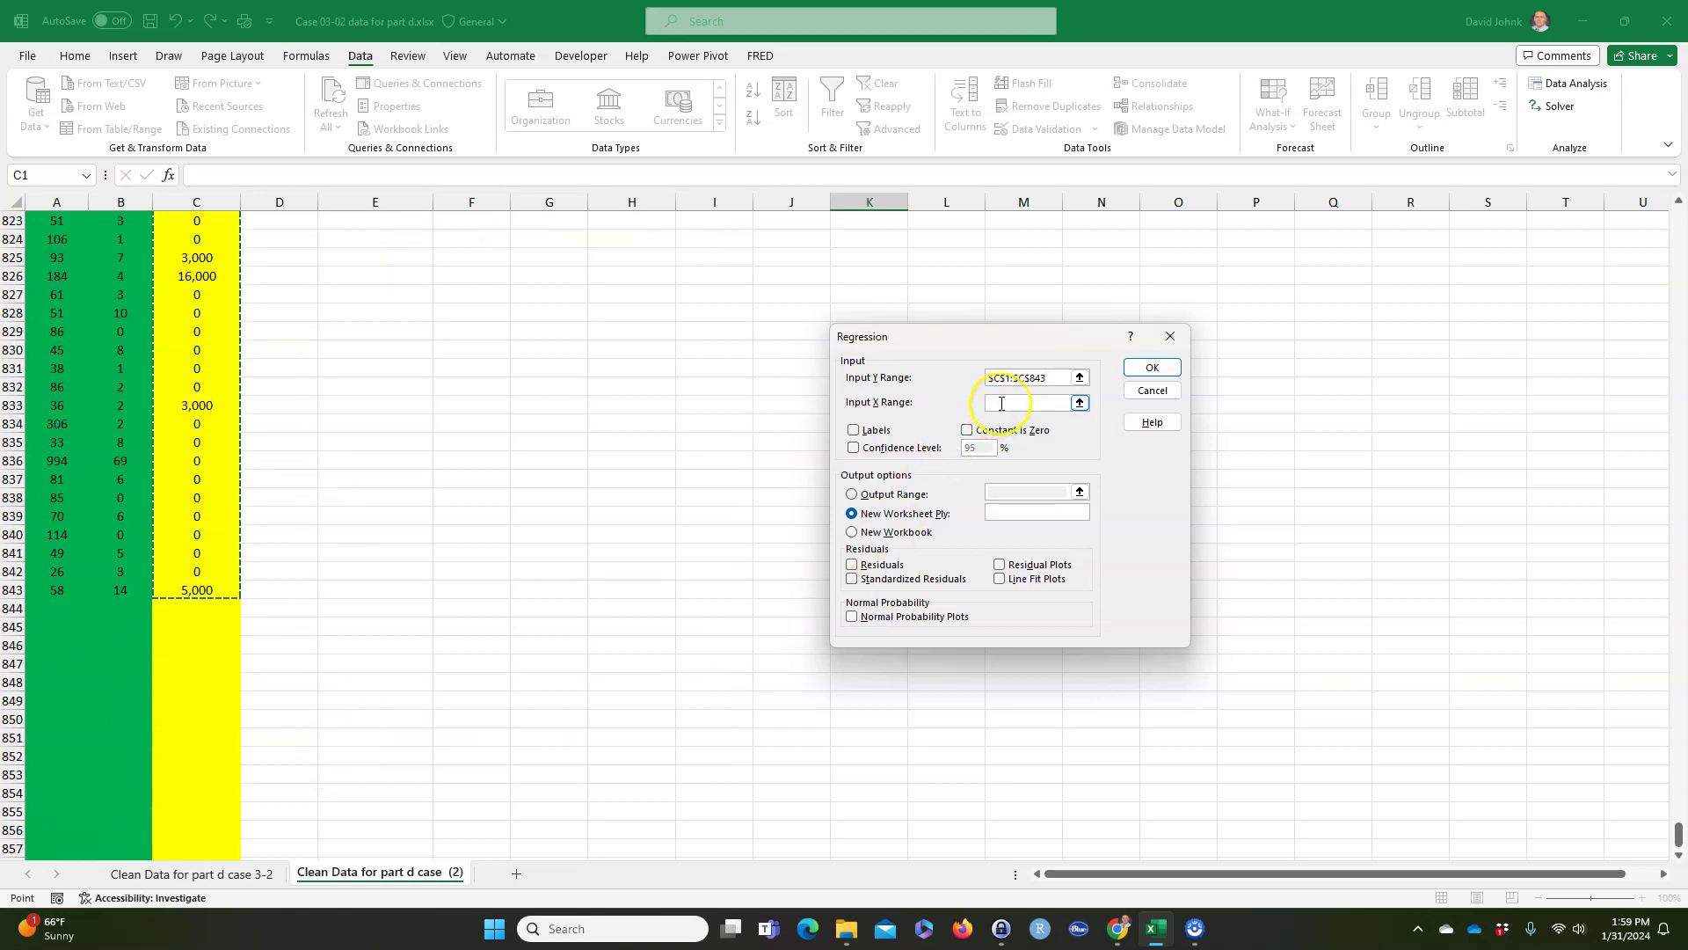
pyautogui.moveTo(1678, 835); pyautogui.dragTo(1661, 154)
pyautogui.moveTo(67, 223); pyautogui.dragTo(135, 380)
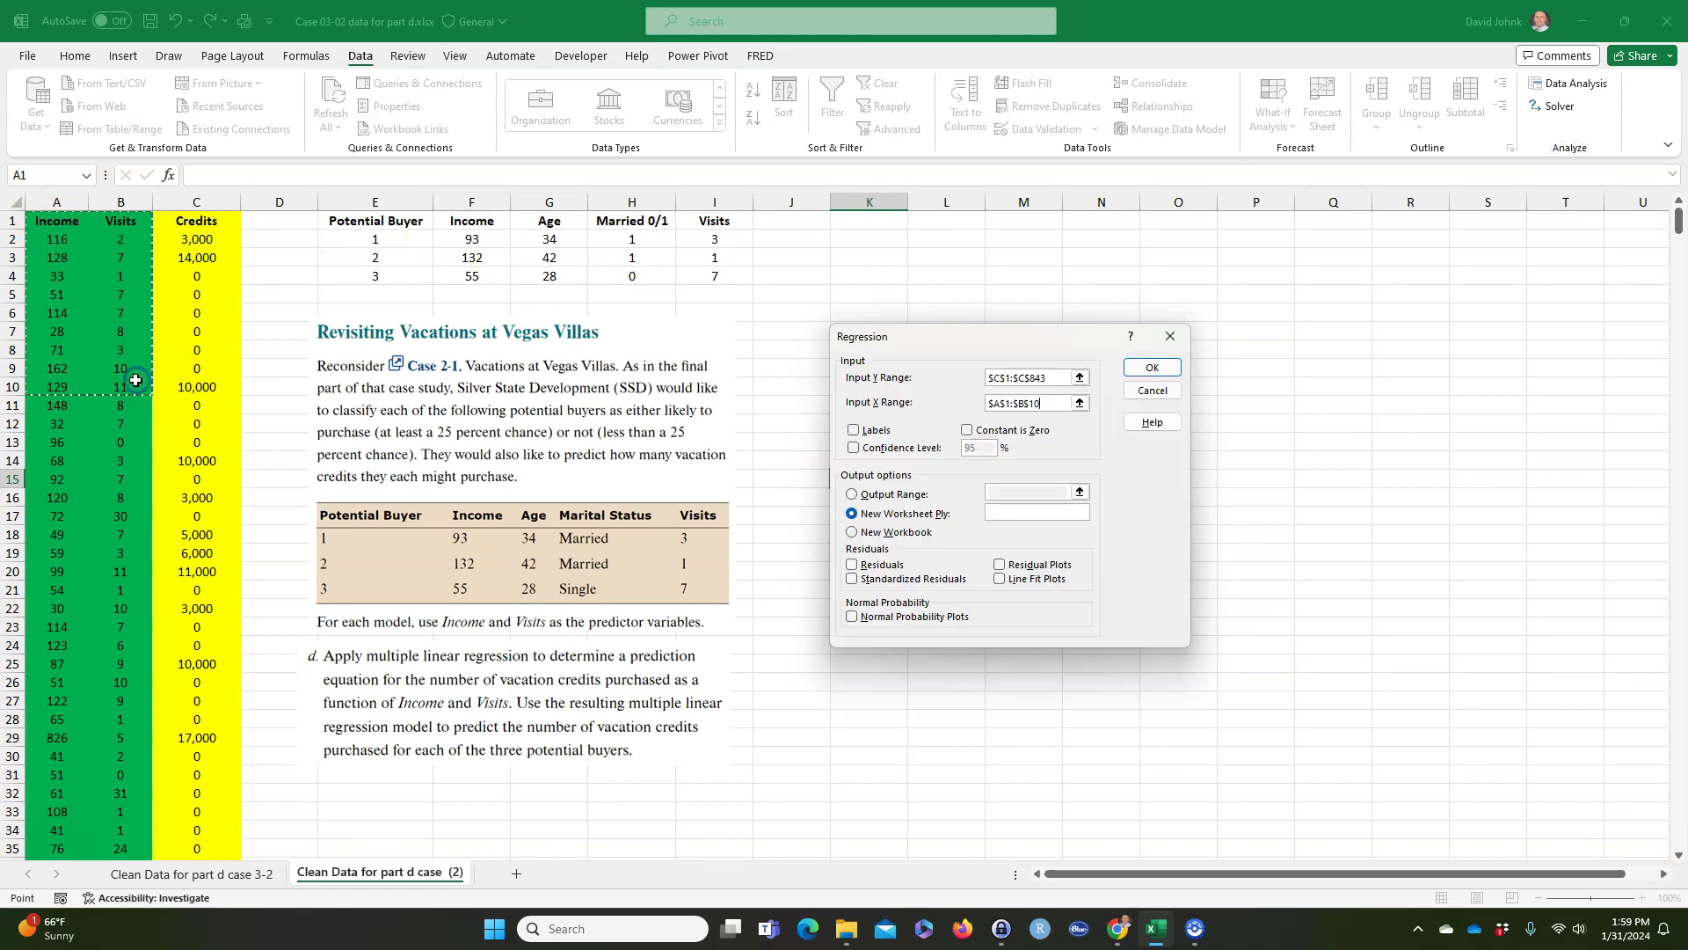
pyautogui.hotkey('ctrl', 'shift', 'Down')
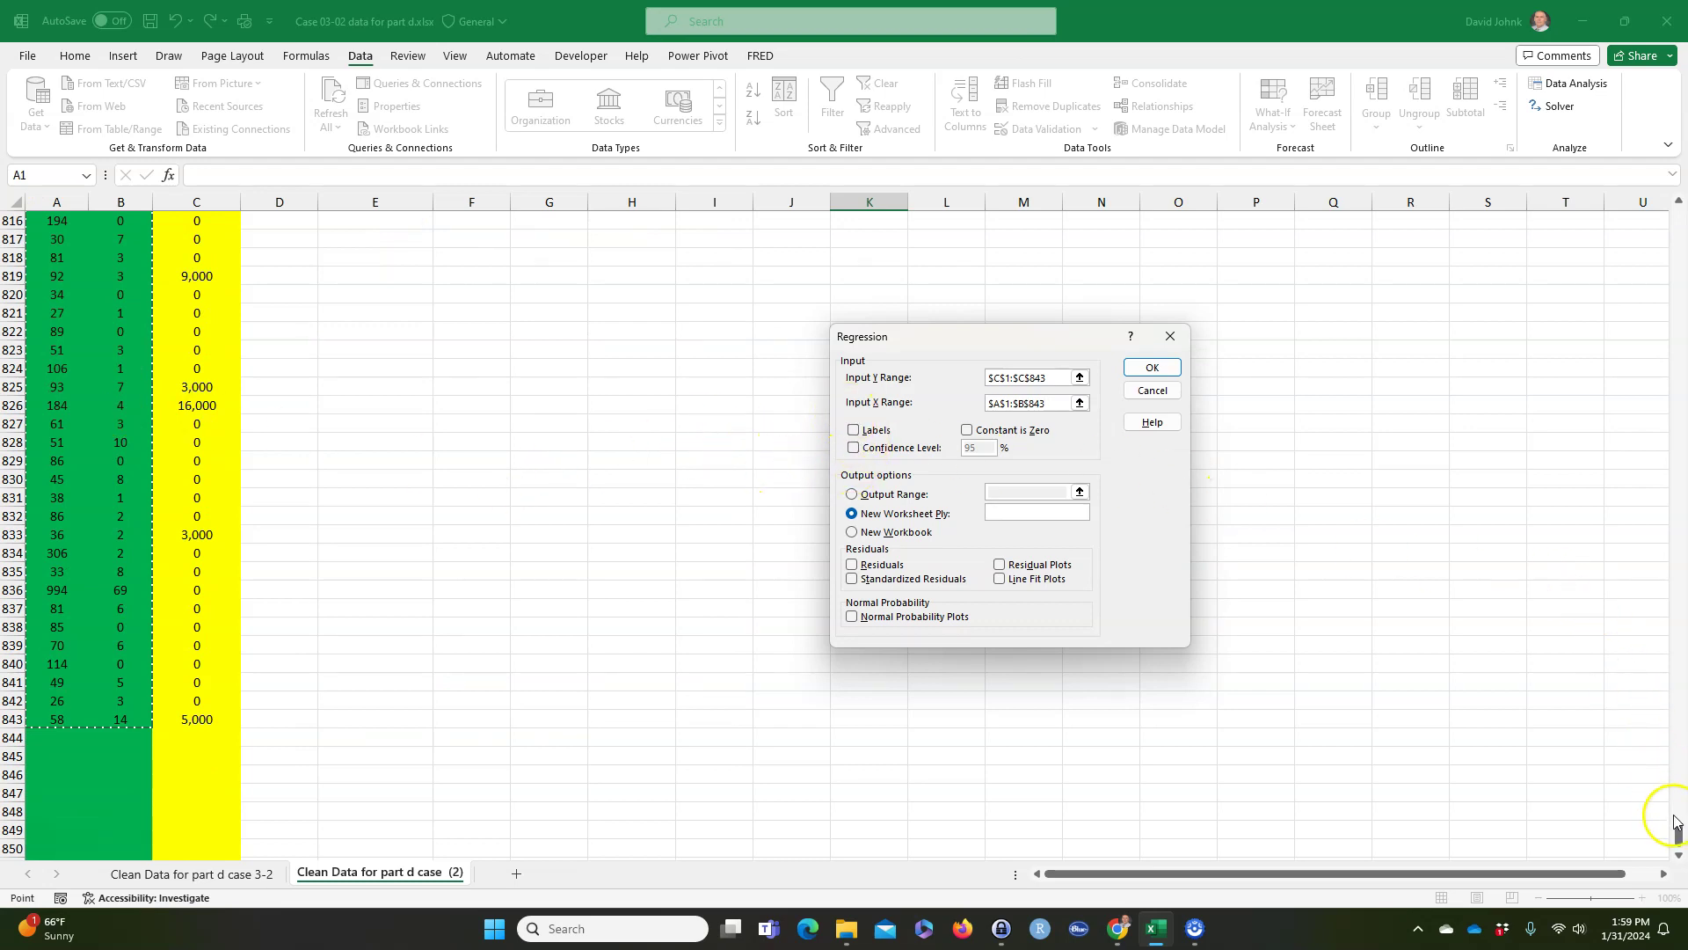
pyautogui.moveTo(1676, 831); pyautogui.dragTo(1618, 110)
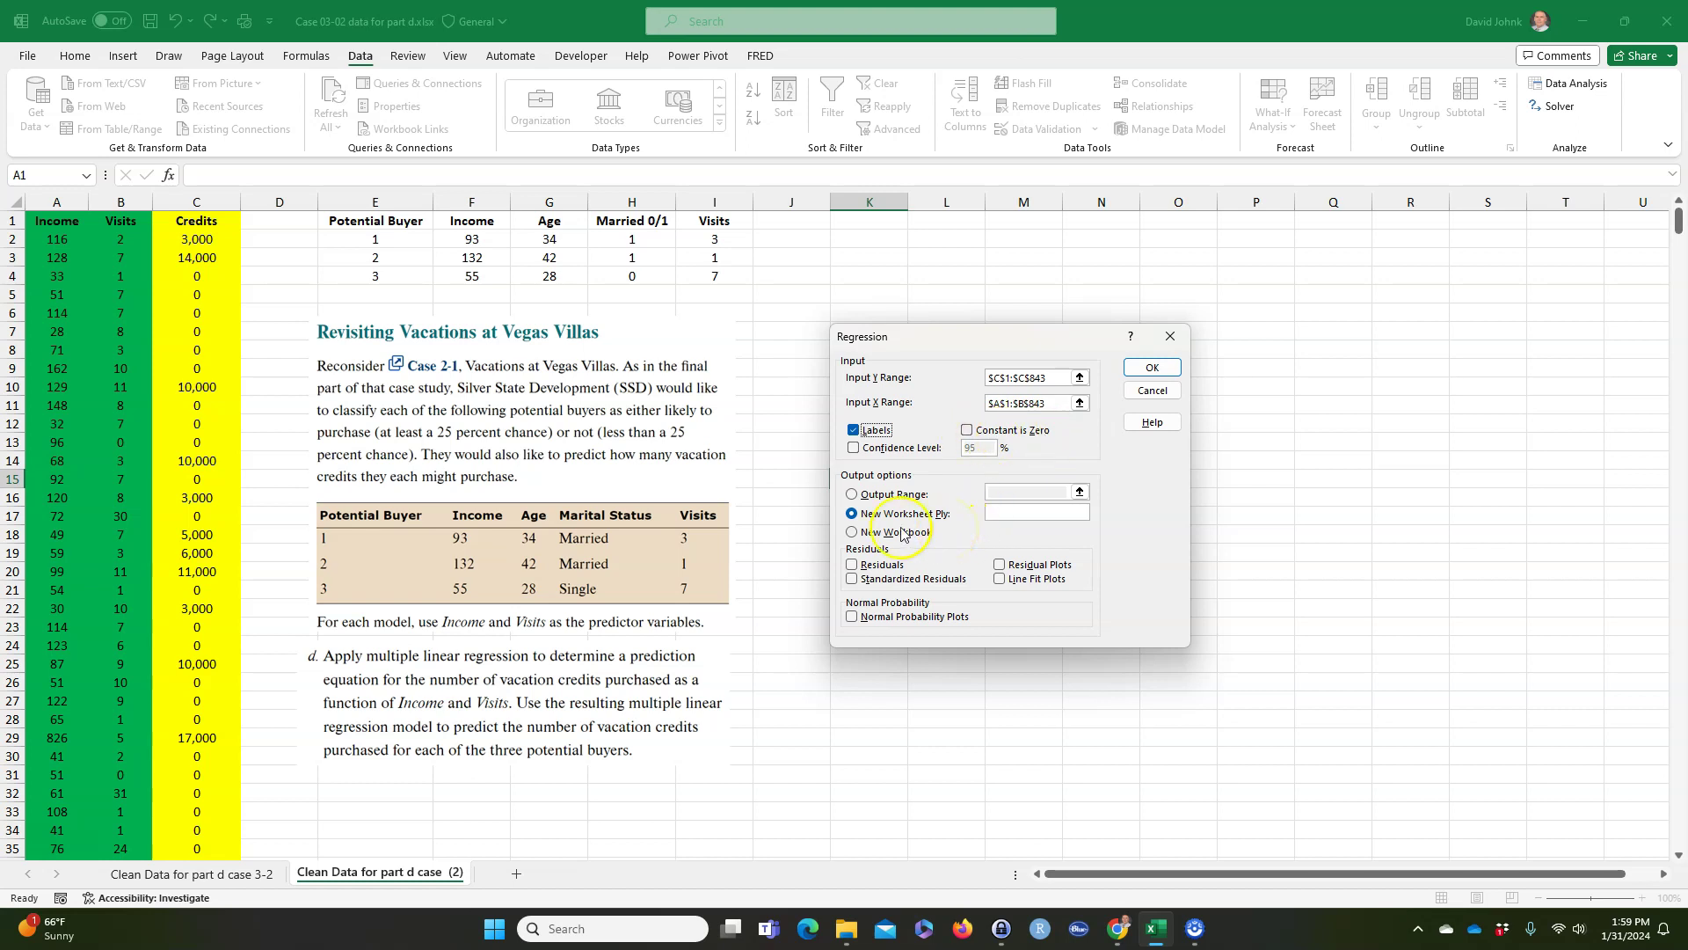
pyautogui.click(851, 495)
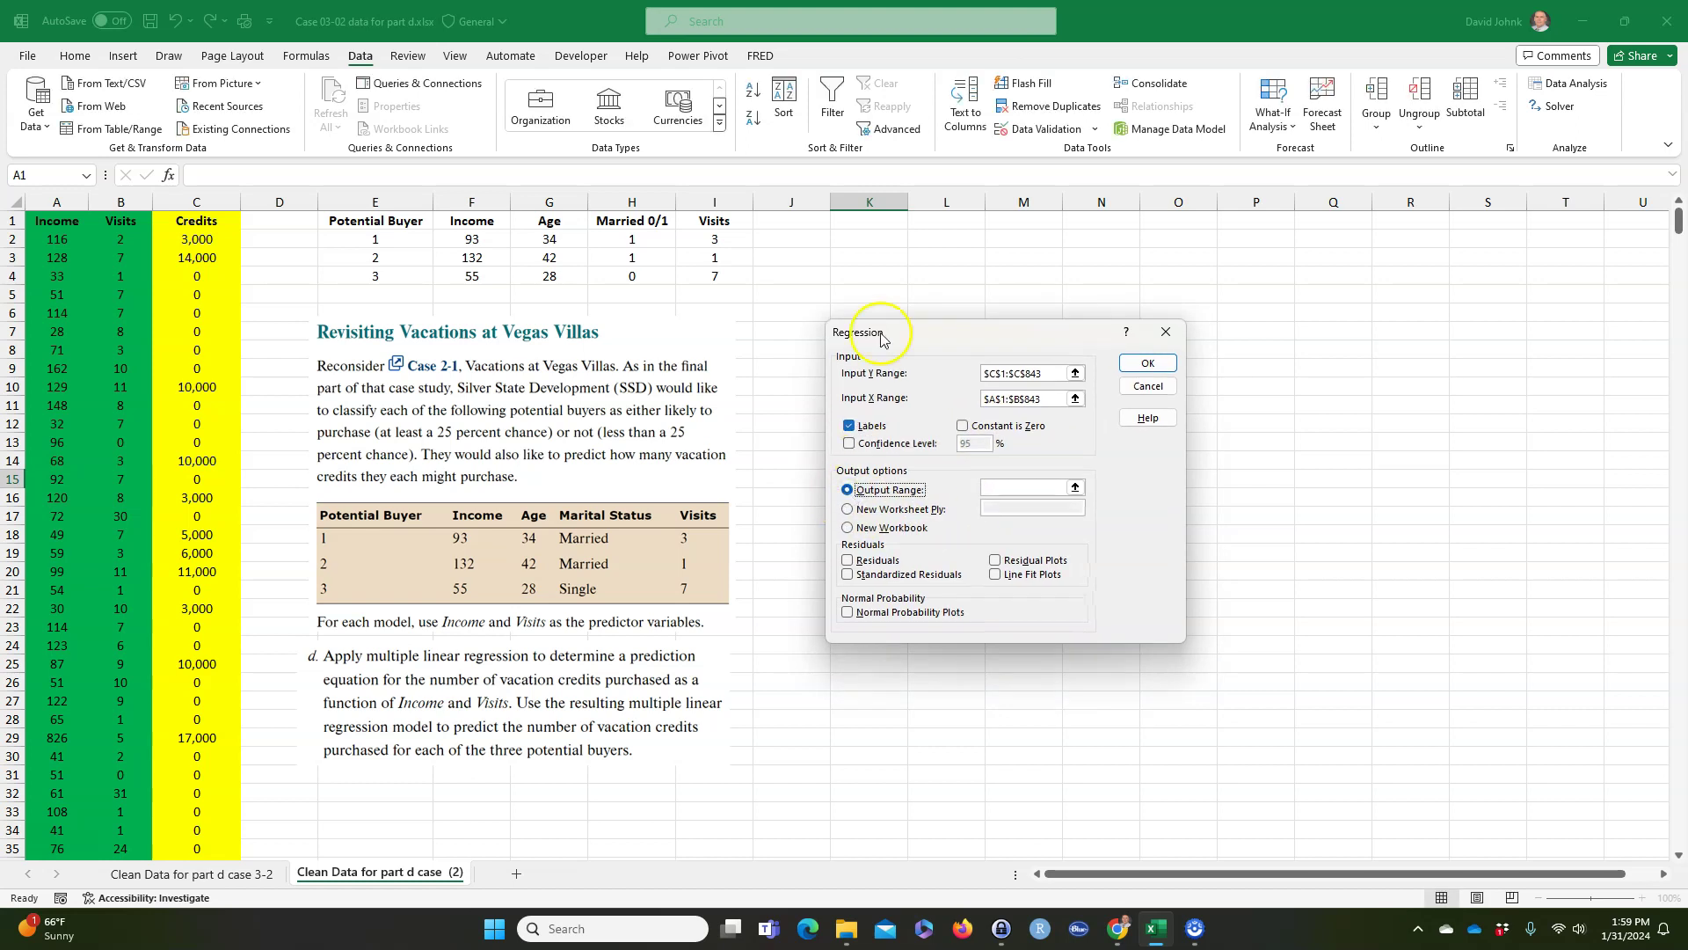
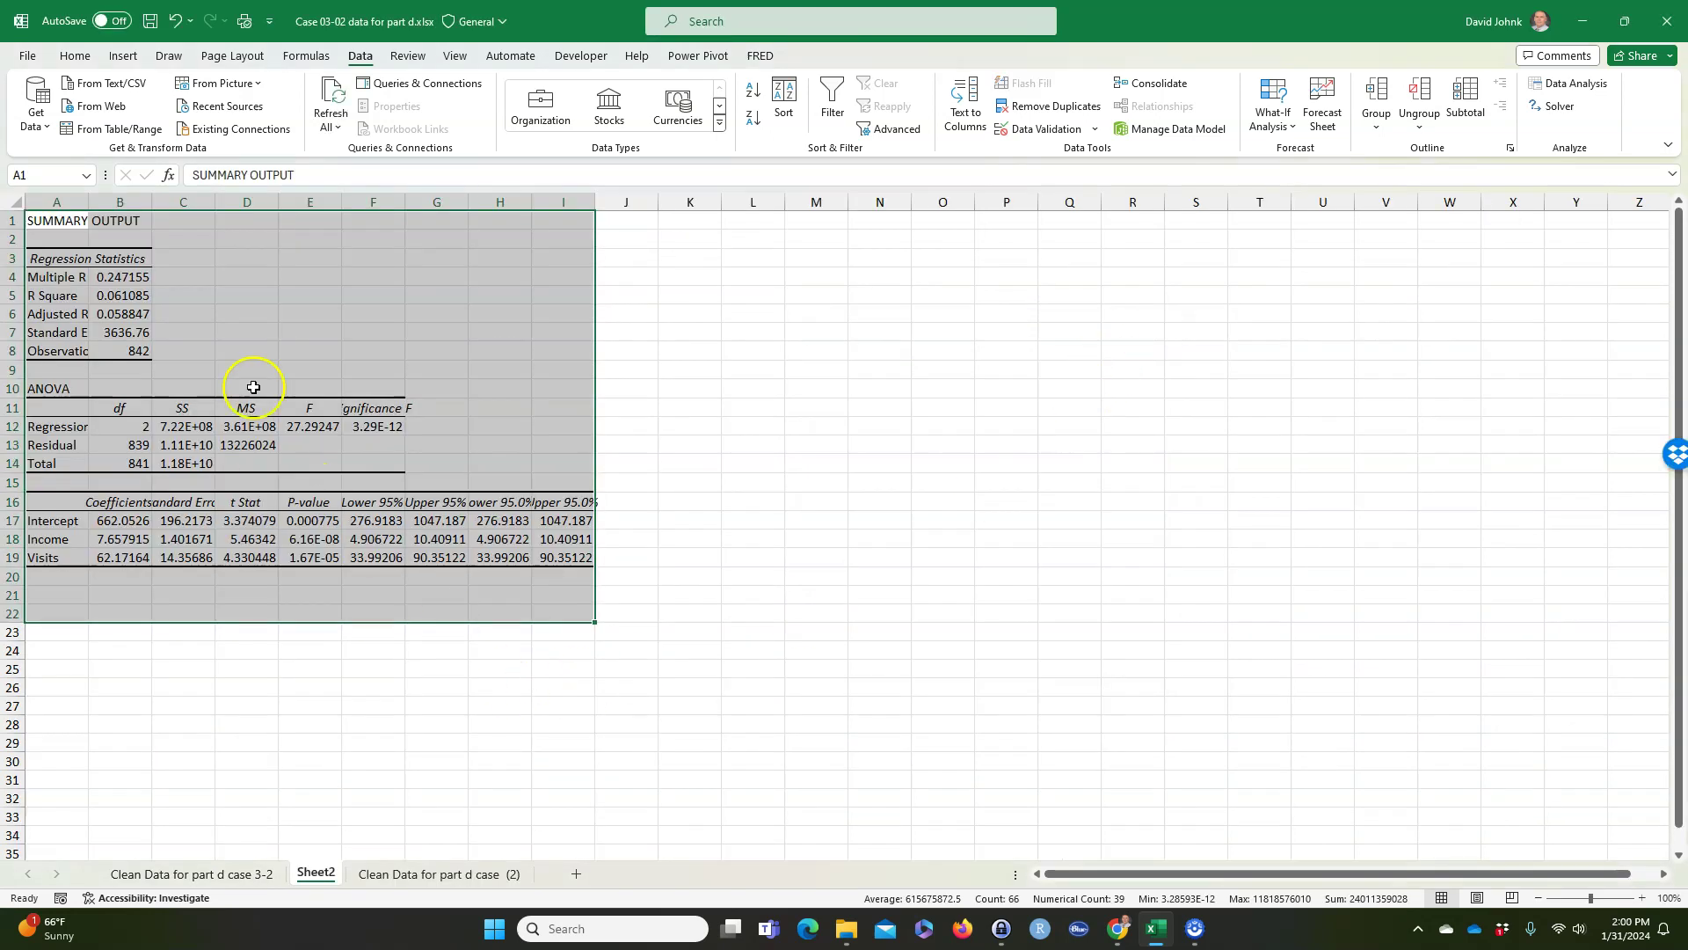
# Step: Widen columns A, B and F of the regression output so the row labels, coefficients and Significance F are readable
pyautogui.click(235, 685)
pyautogui.moveTo(43, 204); pyautogui.dragTo(580, 207)
pyautogui.click(123, 576)
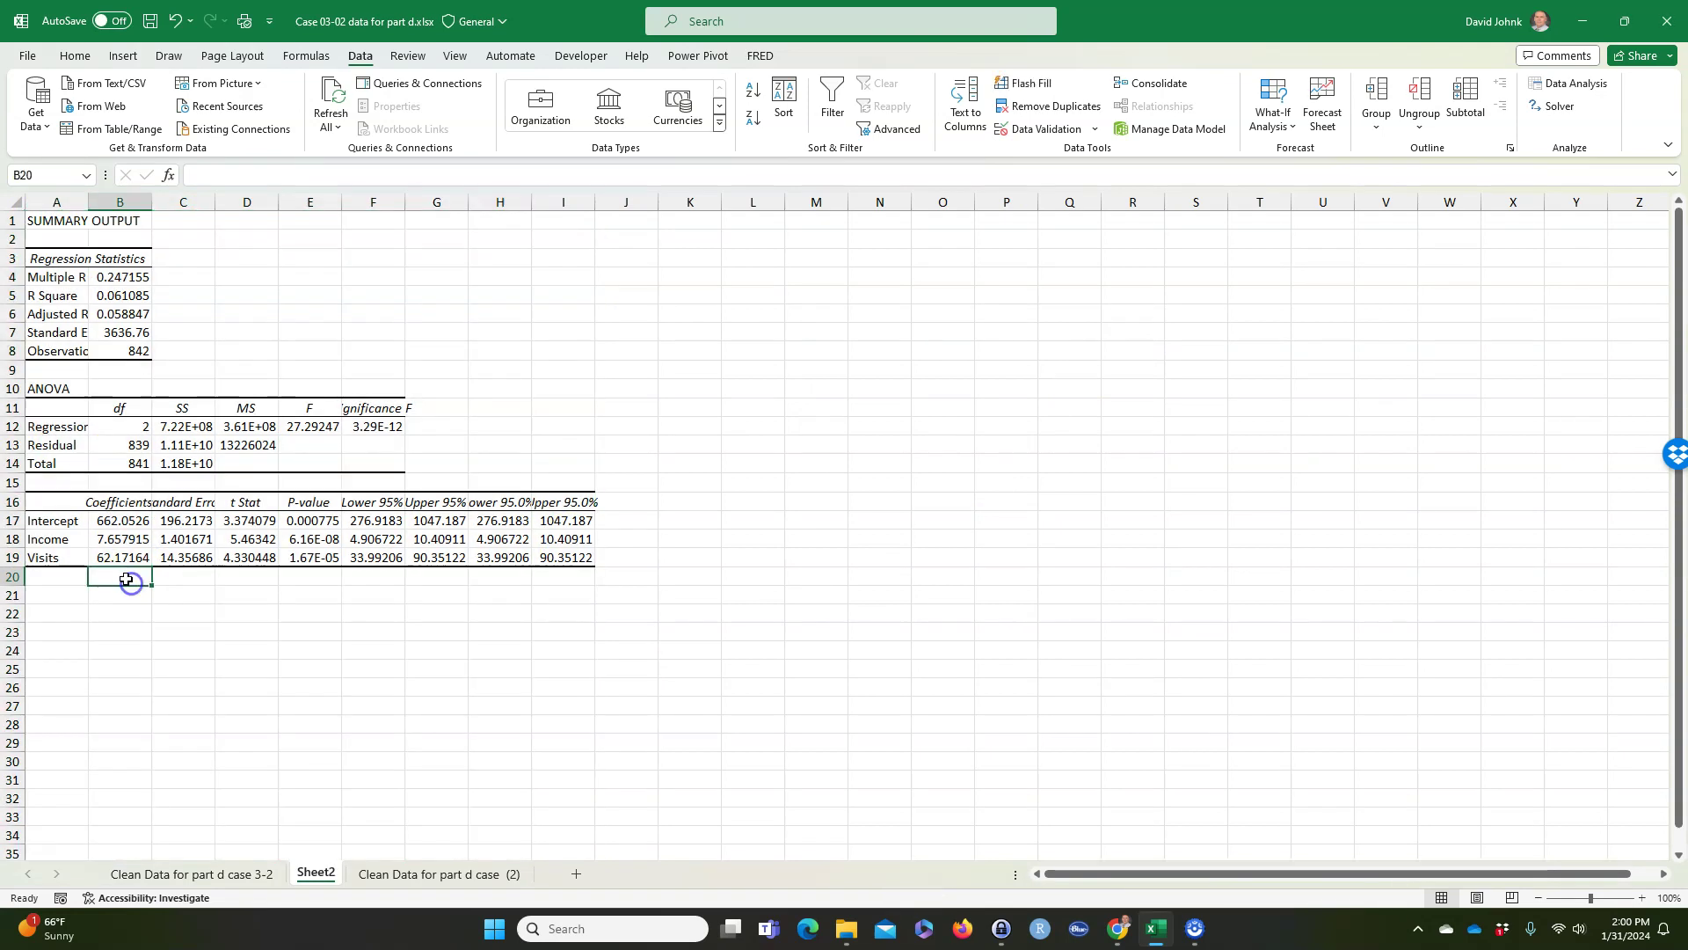
pyautogui.moveTo(54, 192); pyautogui.dragTo(576, 196)
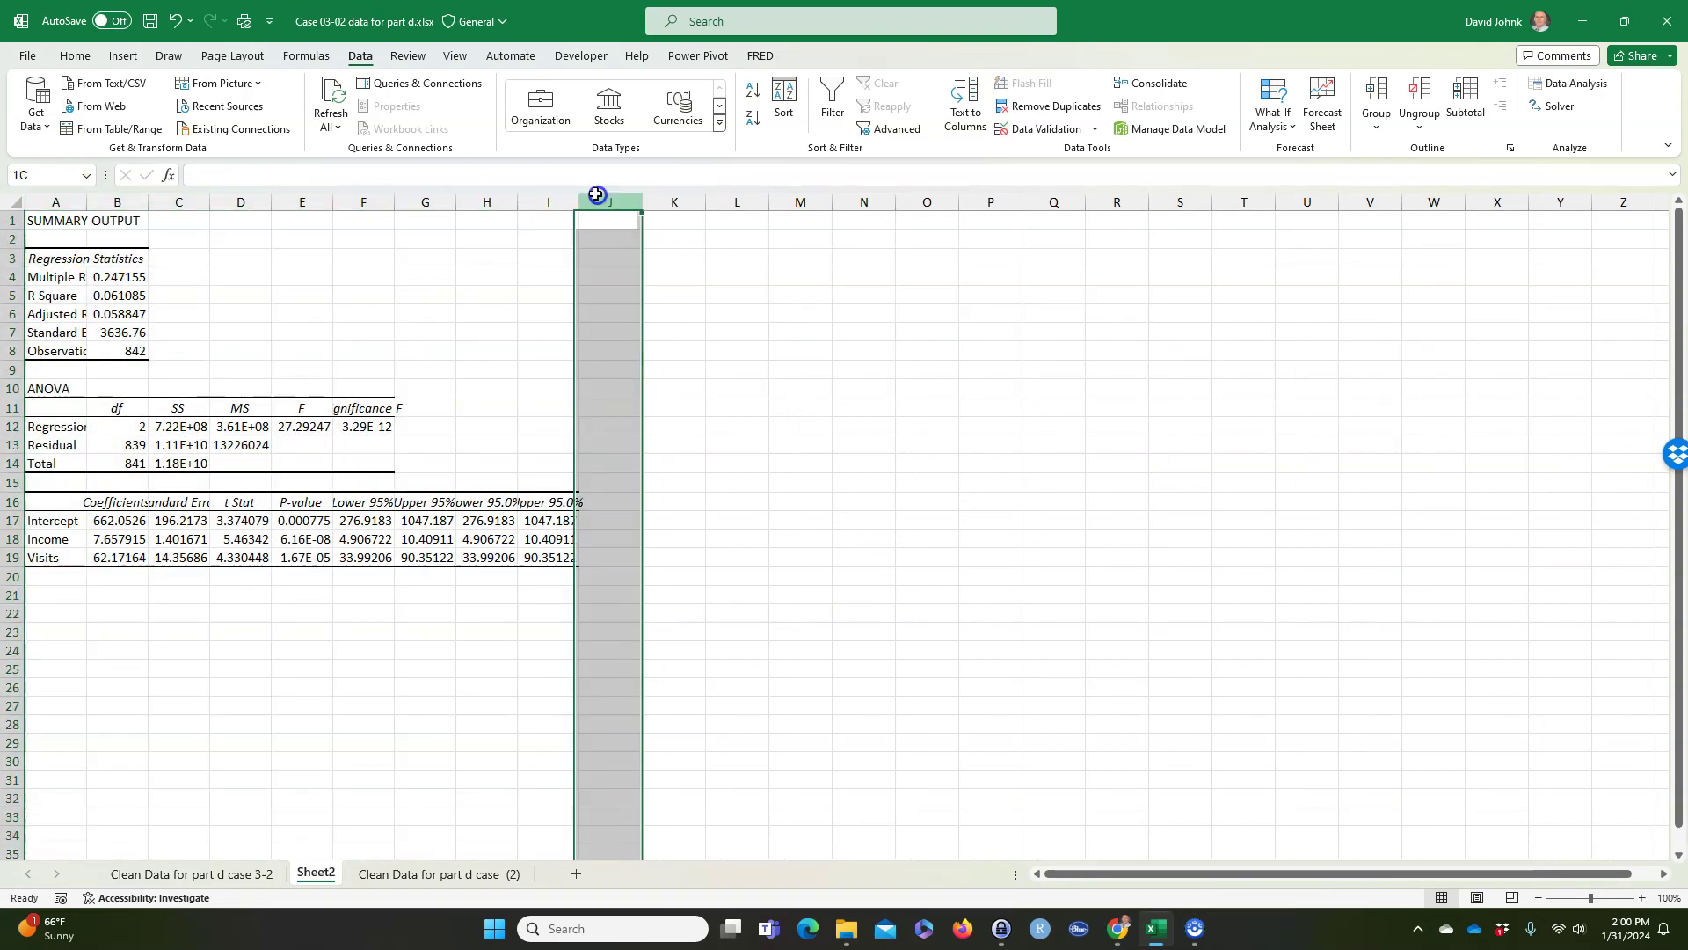
pyautogui.click(365, 652)
pyautogui.click(363, 426)
pyautogui.moveTo(394, 201); pyautogui.dragTo(441, 201)
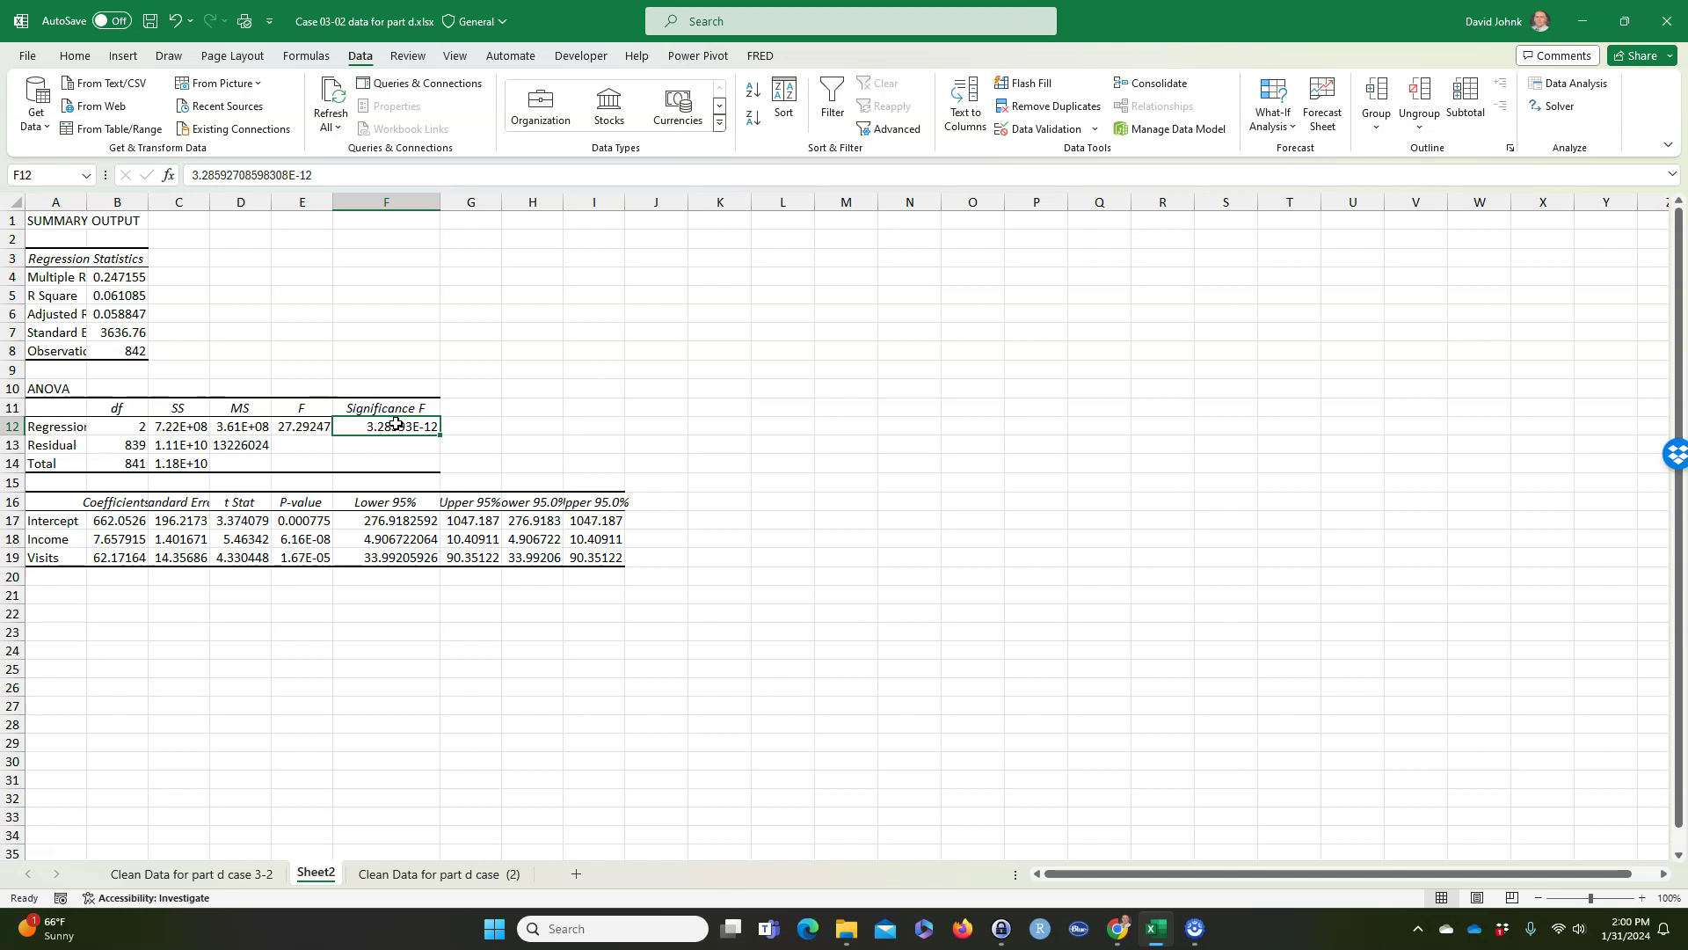
pyautogui.moveTo(89, 203); pyautogui.dragTo(117, 202)
pyautogui.doubleClick(177, 201)
# Step: Examine the model's Multiple R, R Square and Adjusted R Square, the coefficient P-values and the Significance F
pyautogui.moveTo(161, 296); pyautogui.dragTo(154, 312)
pyautogui.click(155, 303)
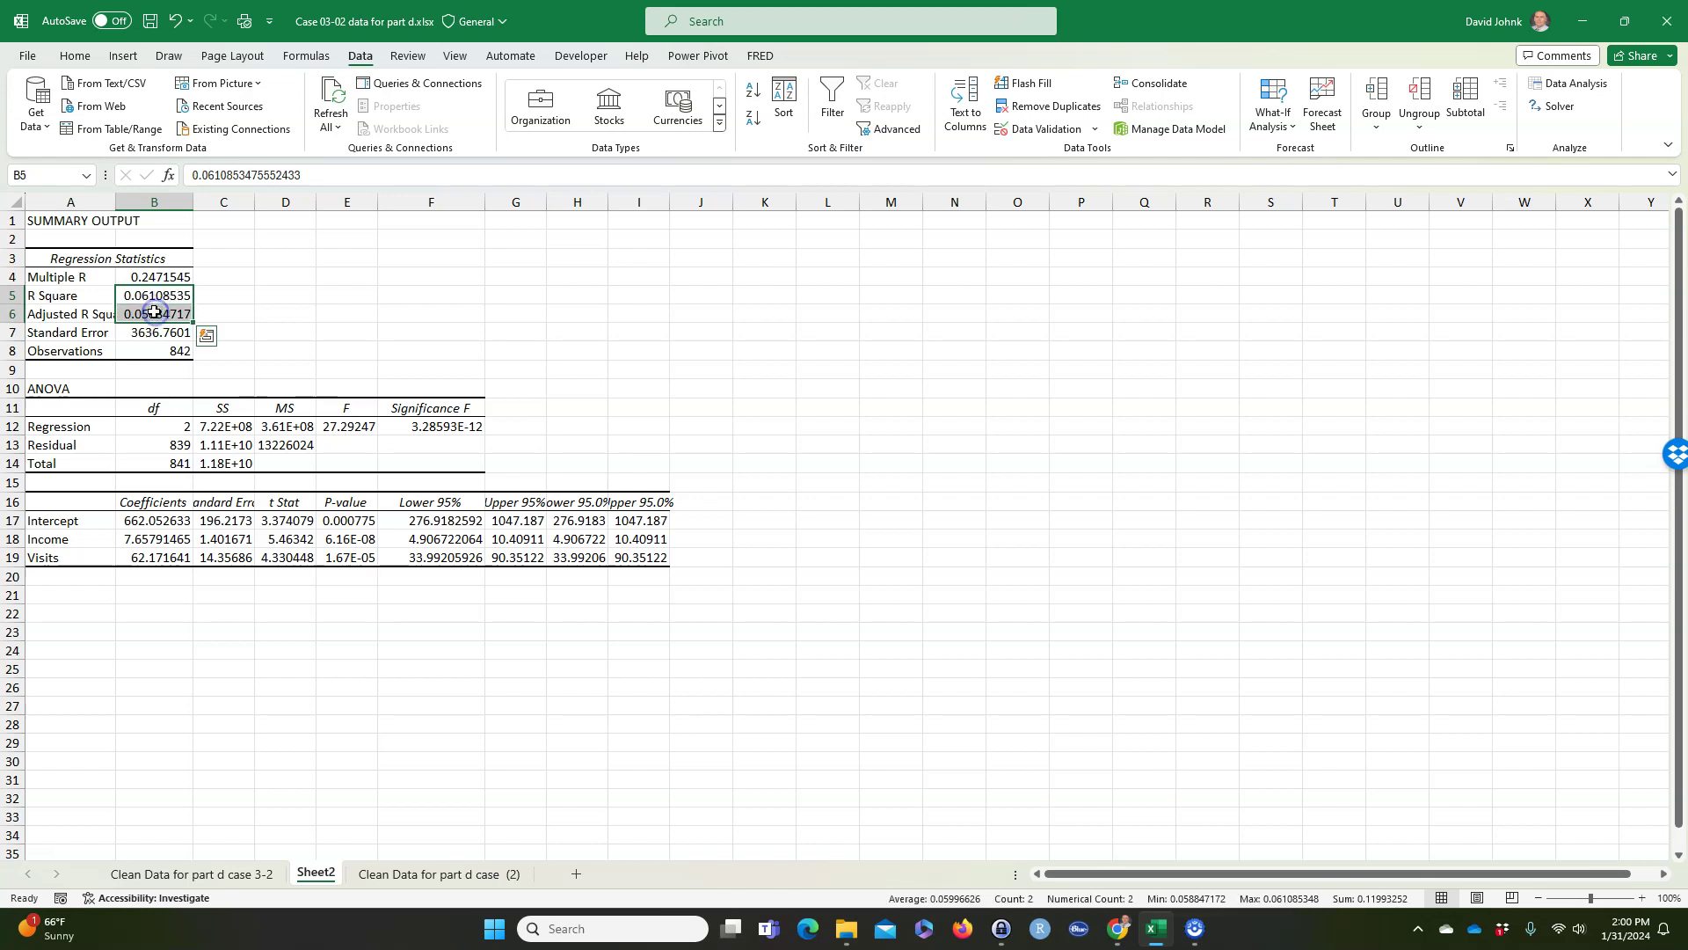
pyautogui.click(151, 277)
pyautogui.click(145, 309)
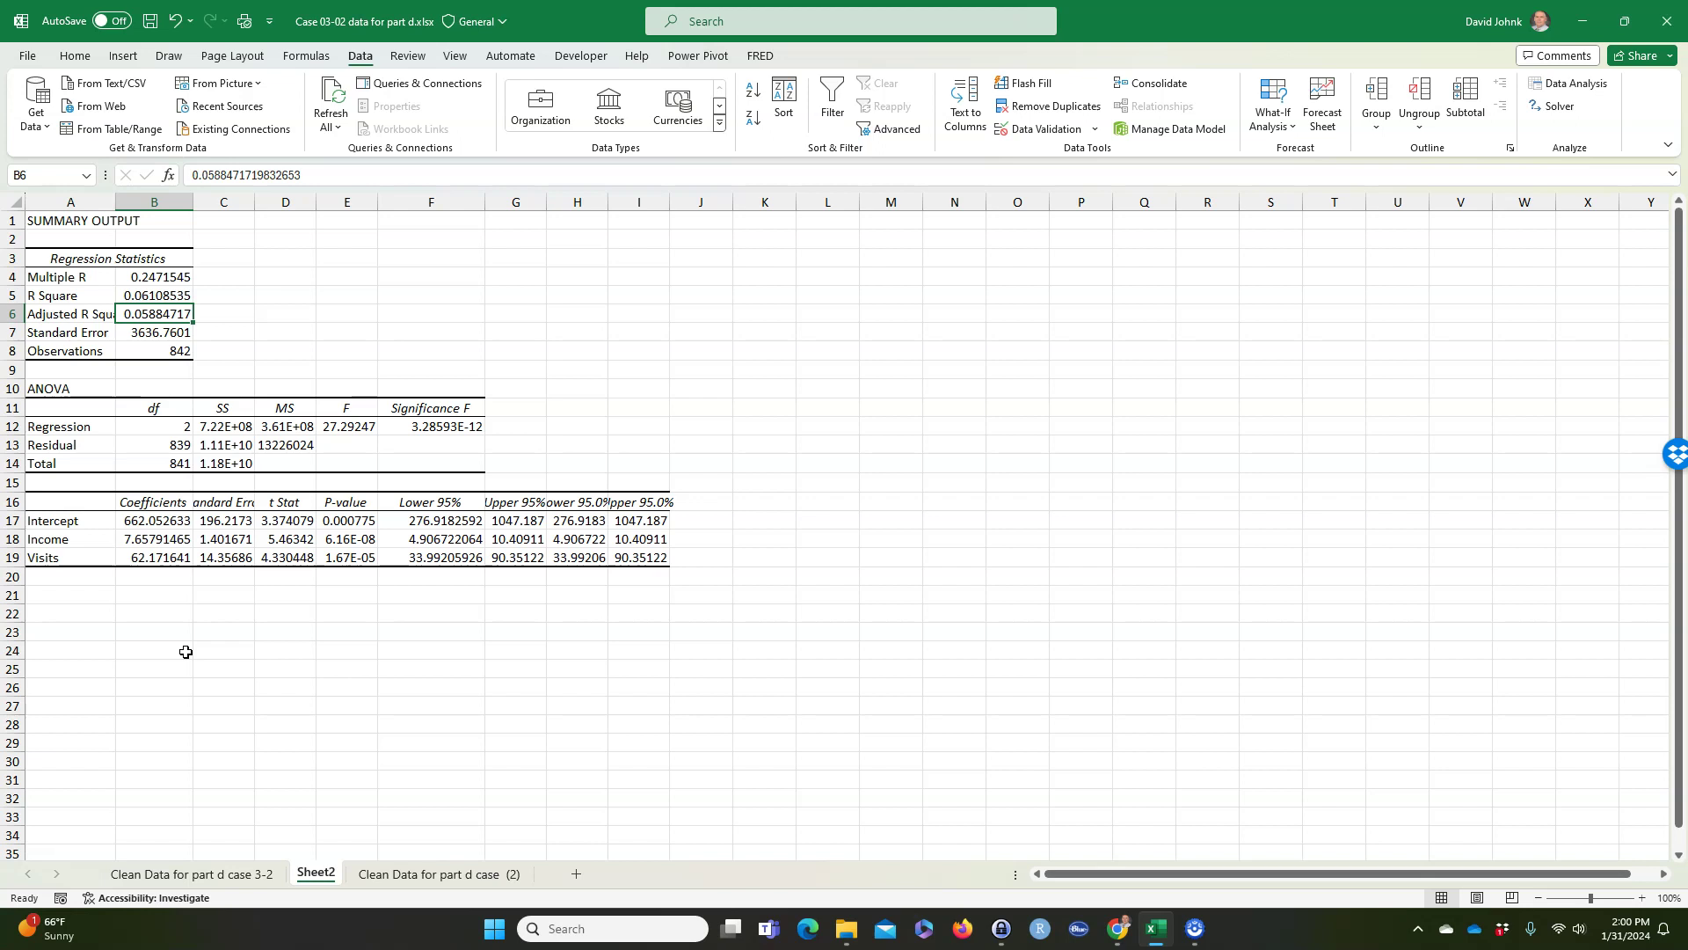
pyautogui.moveTo(348, 519); pyautogui.dragTo(350, 555)
pyautogui.click(437, 426)
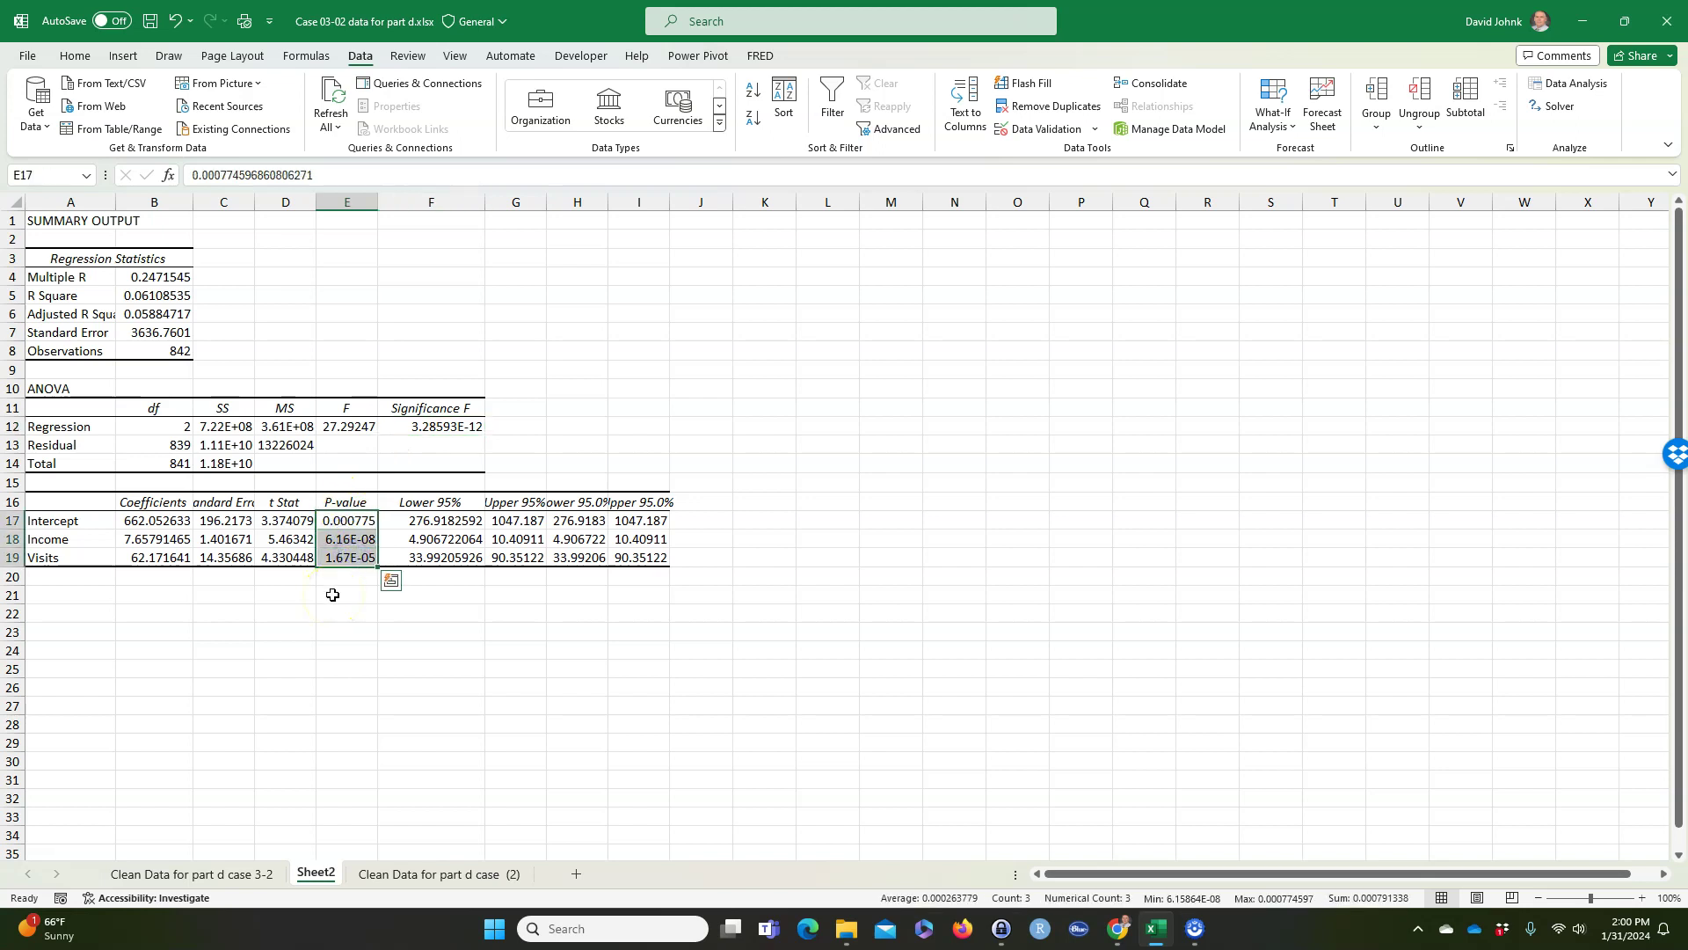
pyautogui.moveTo(52, 295); pyautogui.dragTo(139, 312)
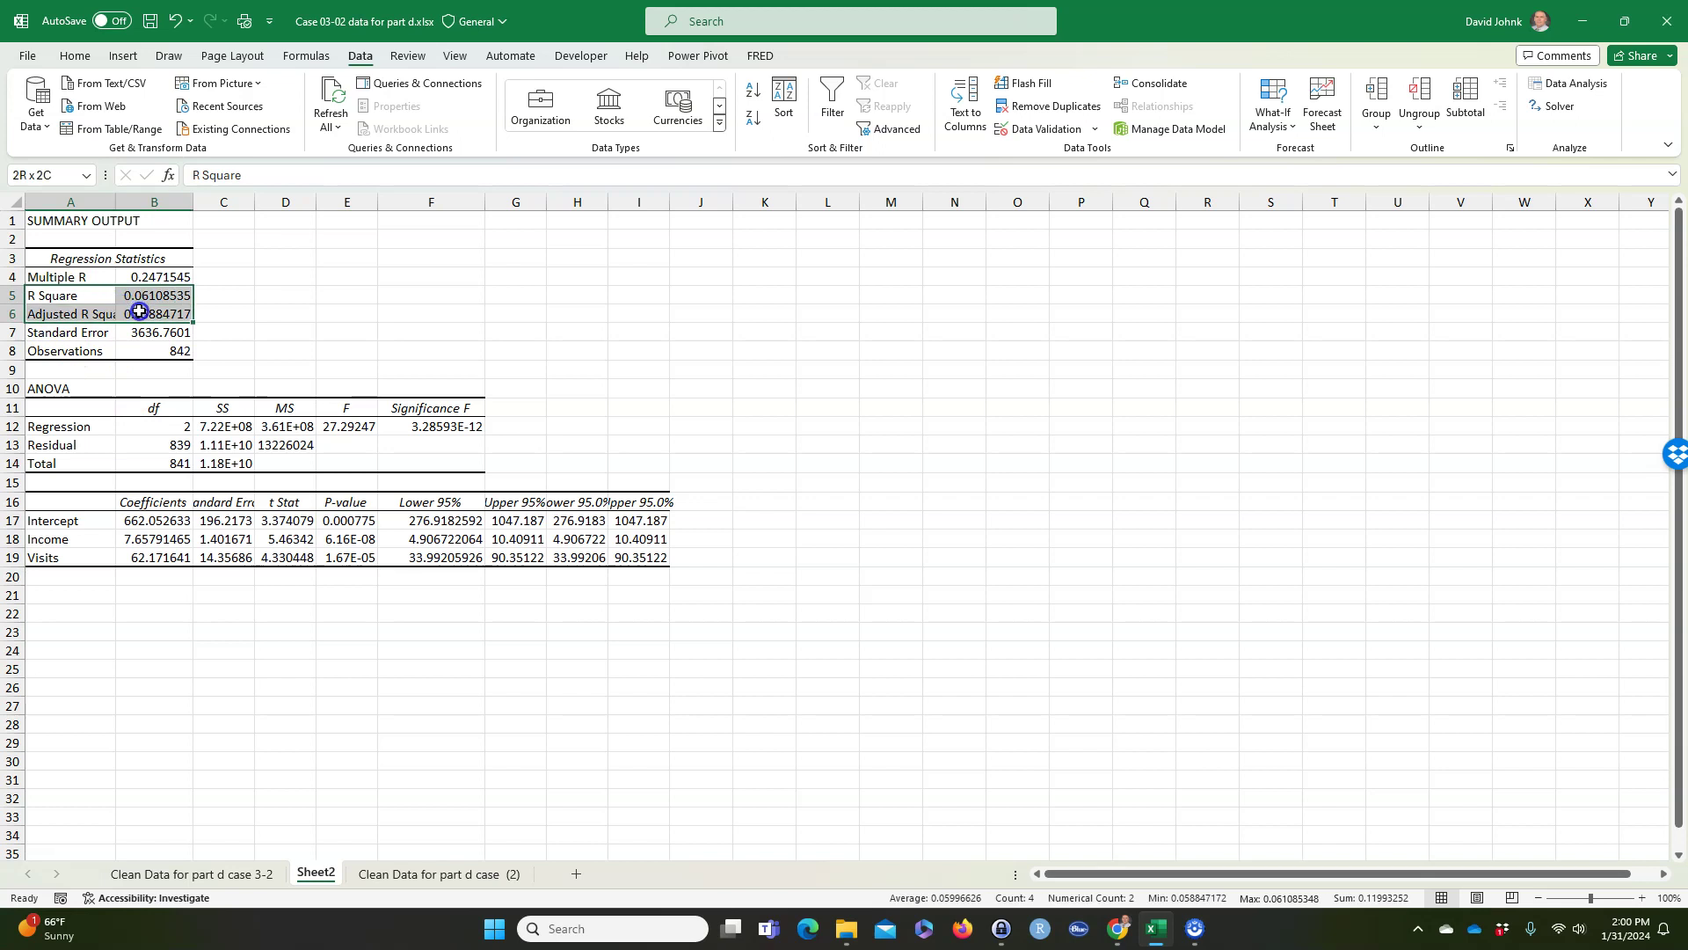
pyautogui.click(265, 307)
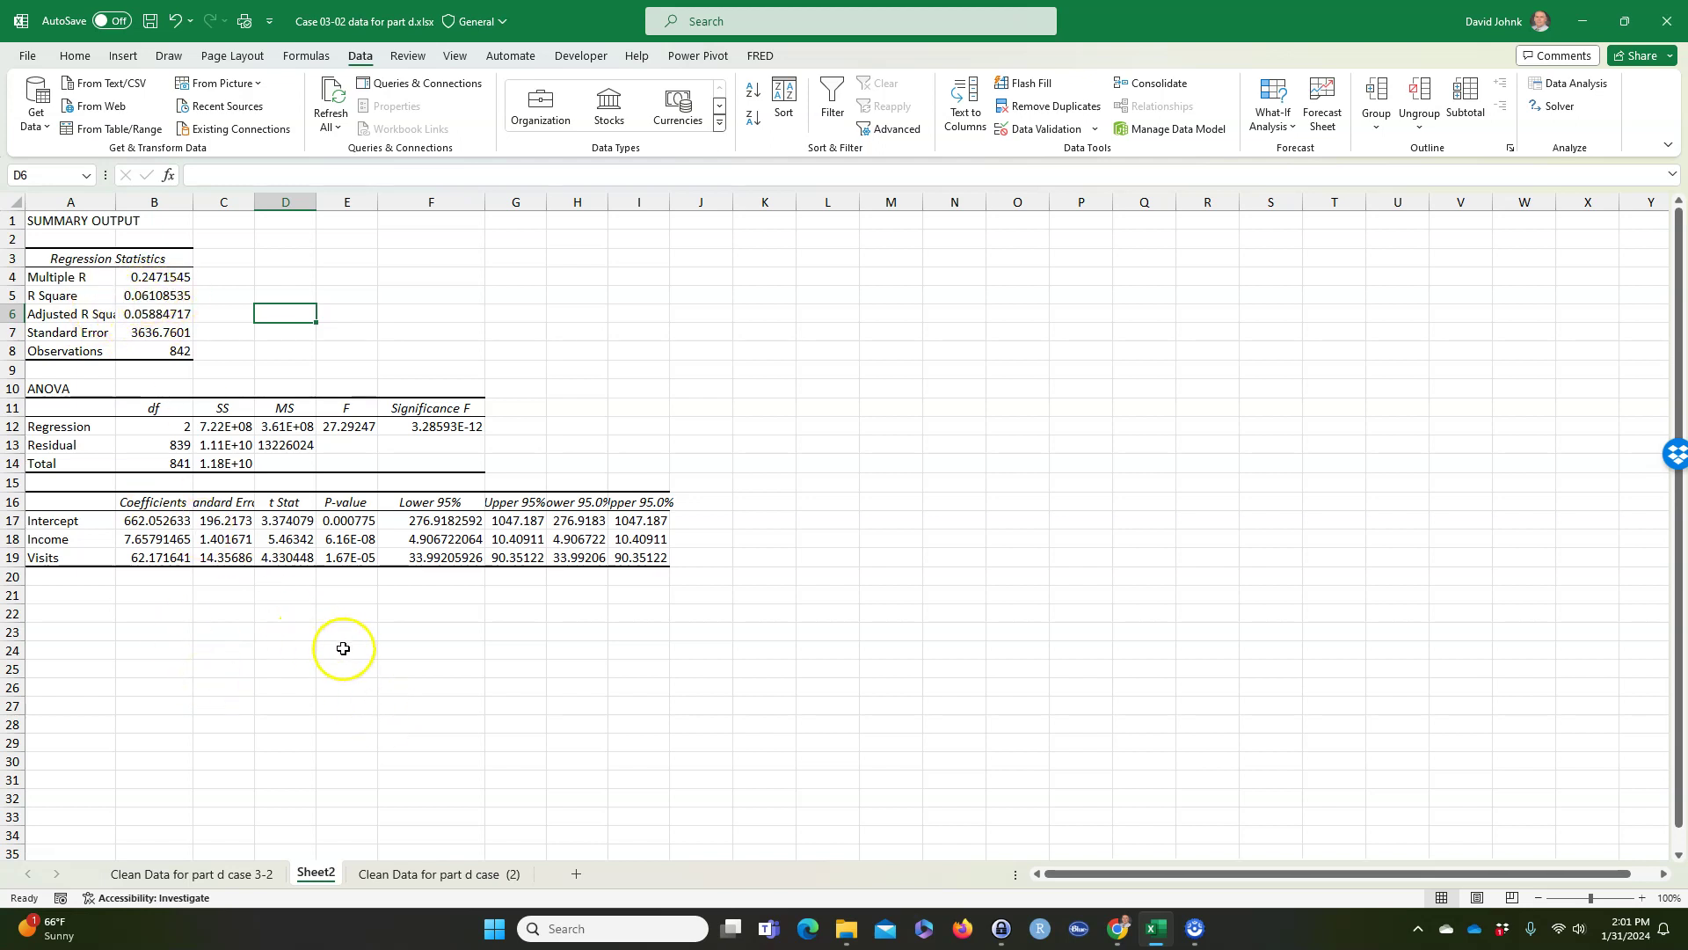
# Step: Copy the Intercept, Income and Visits labels with their coefficients, A17:B19, from the regression output
pyautogui.click(280, 681)
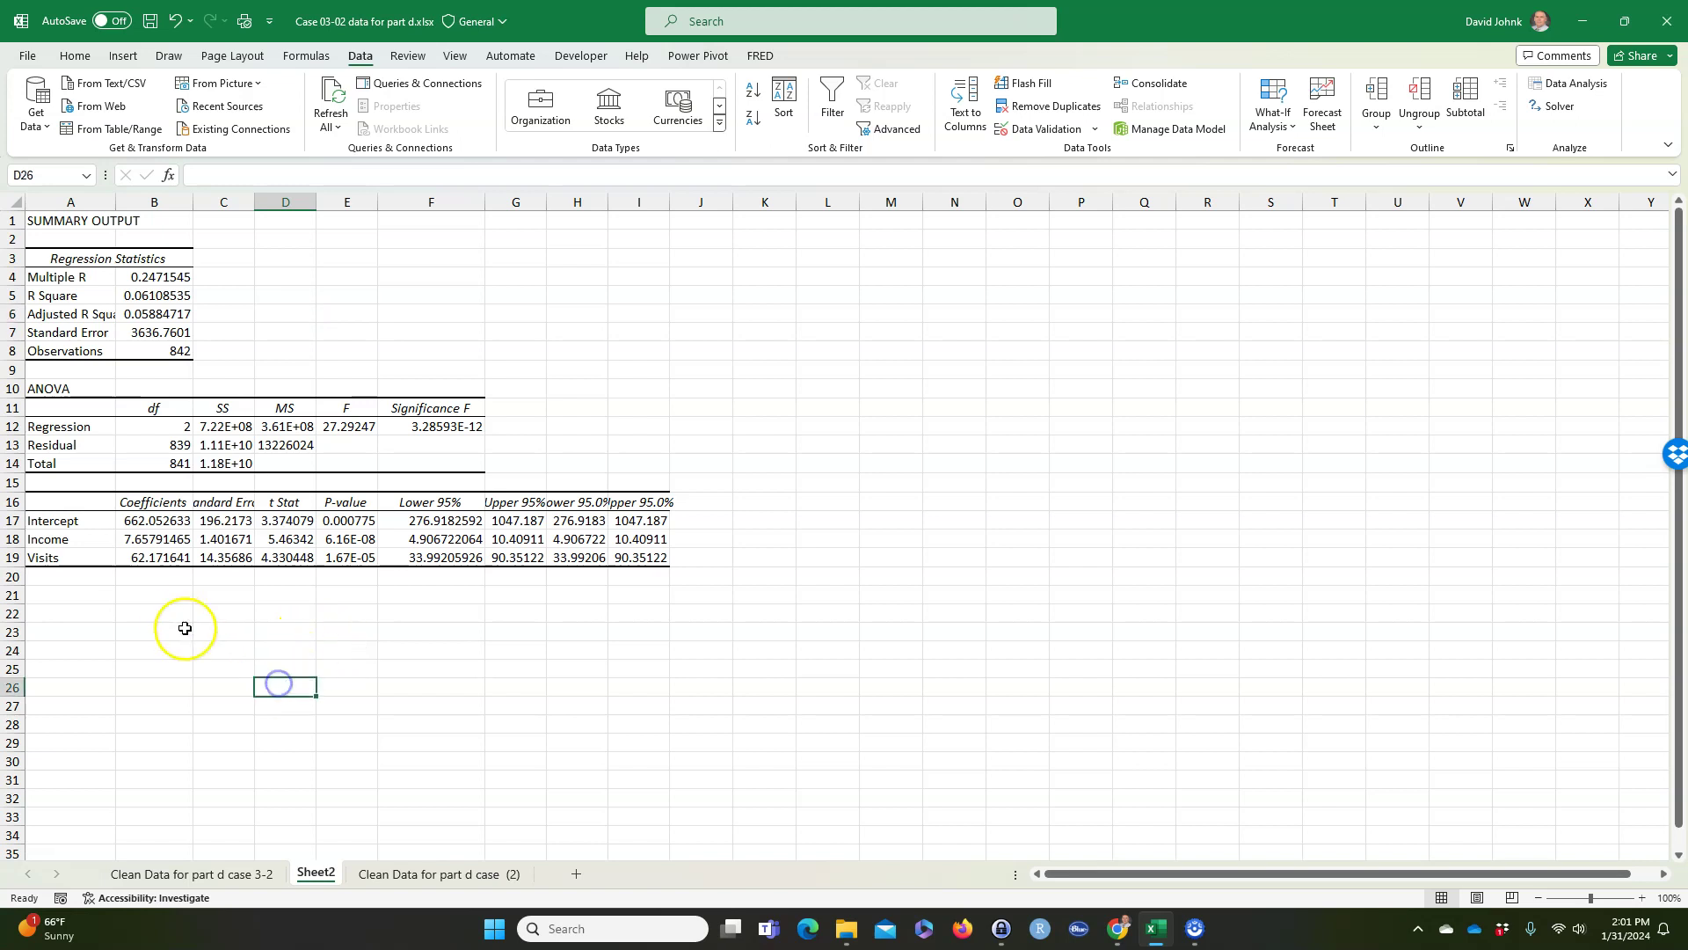
pyautogui.moveTo(62, 519); pyautogui.dragTo(150, 558)
pyautogui.rightClick(138, 536)
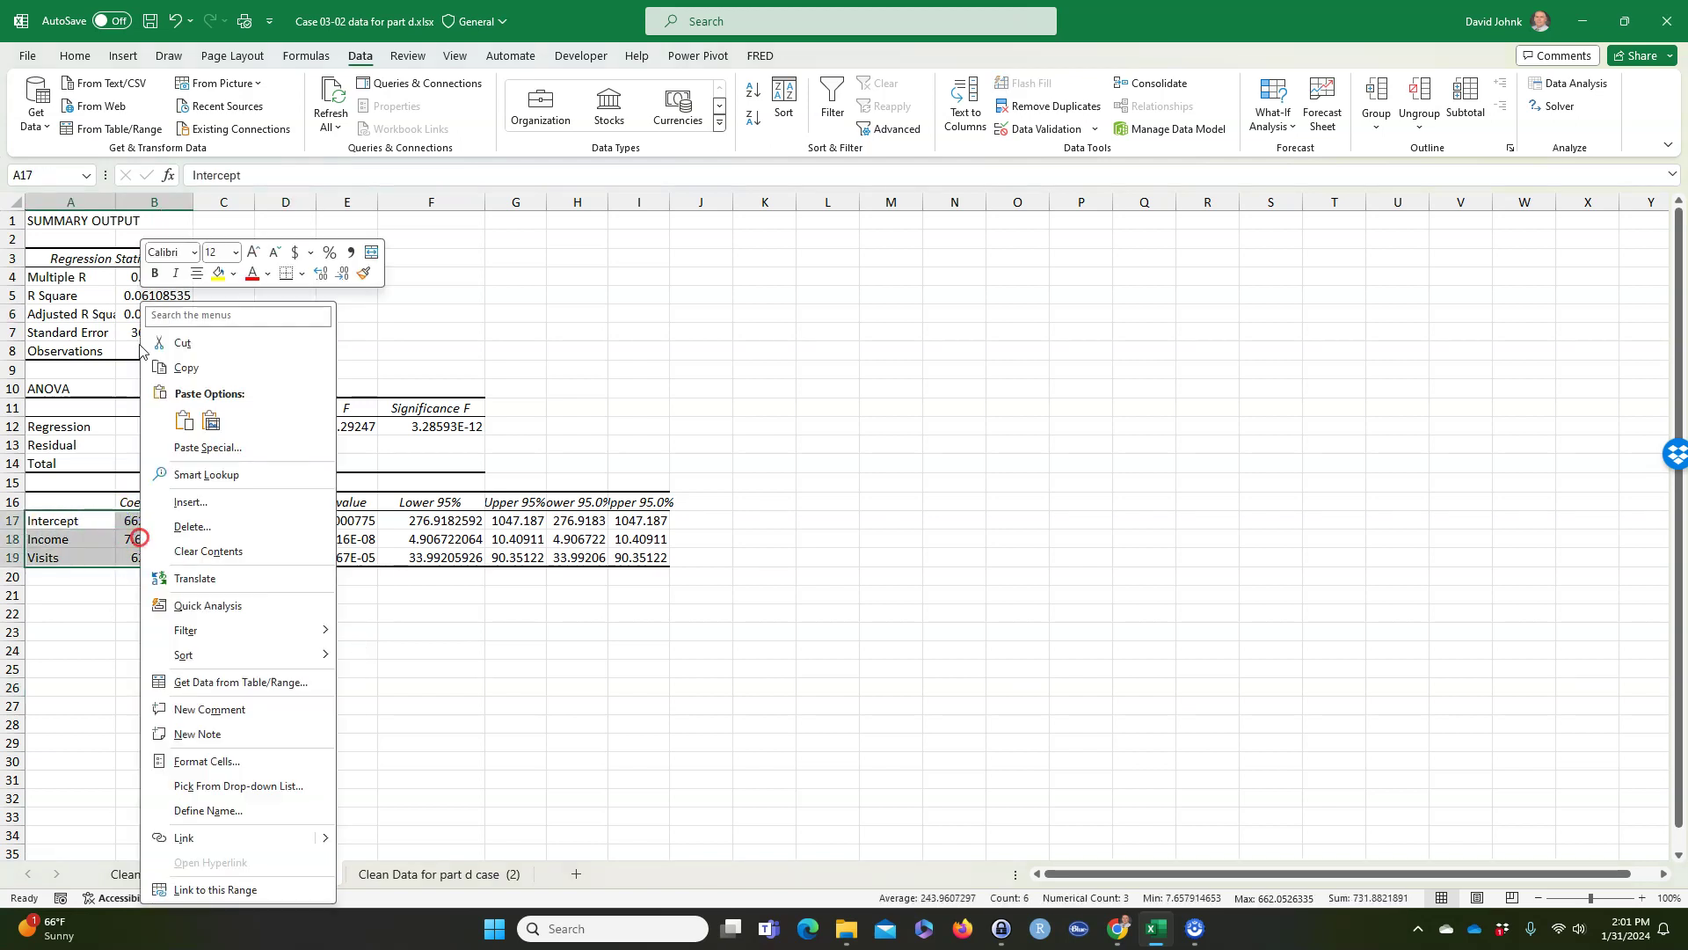
pyautogui.click(184, 368)
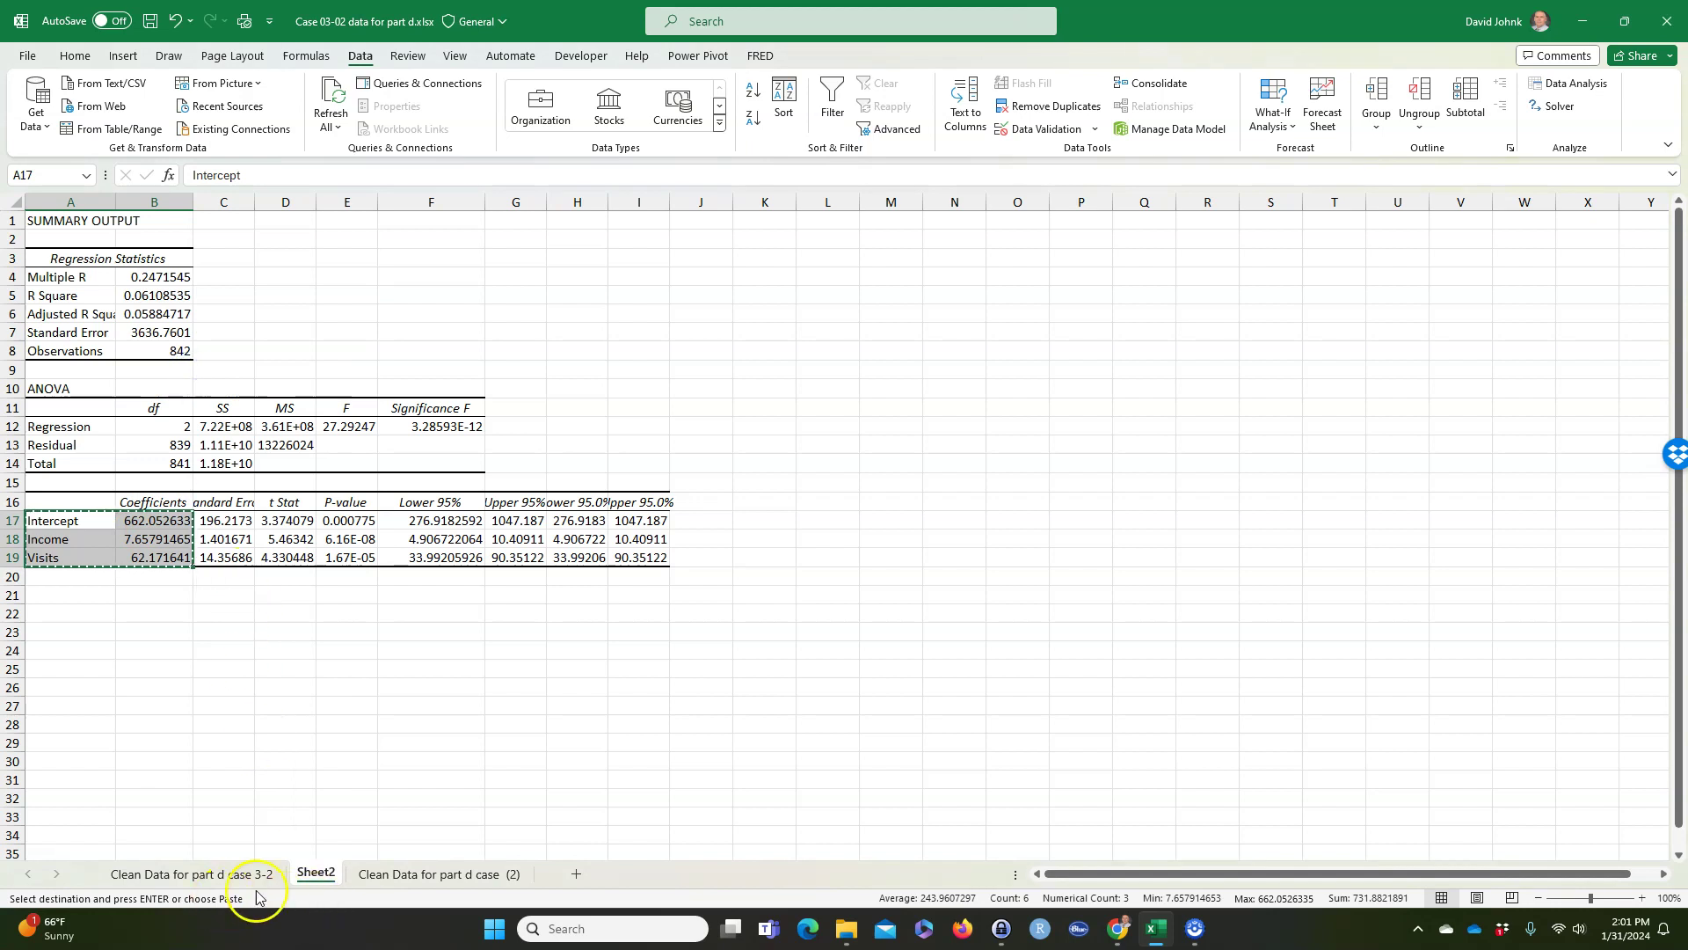
# Step: Paste the copied coefficient labels and values at Q4 on the "Clean Data for part d case 3-2" sheet
pyautogui.click(227, 875)
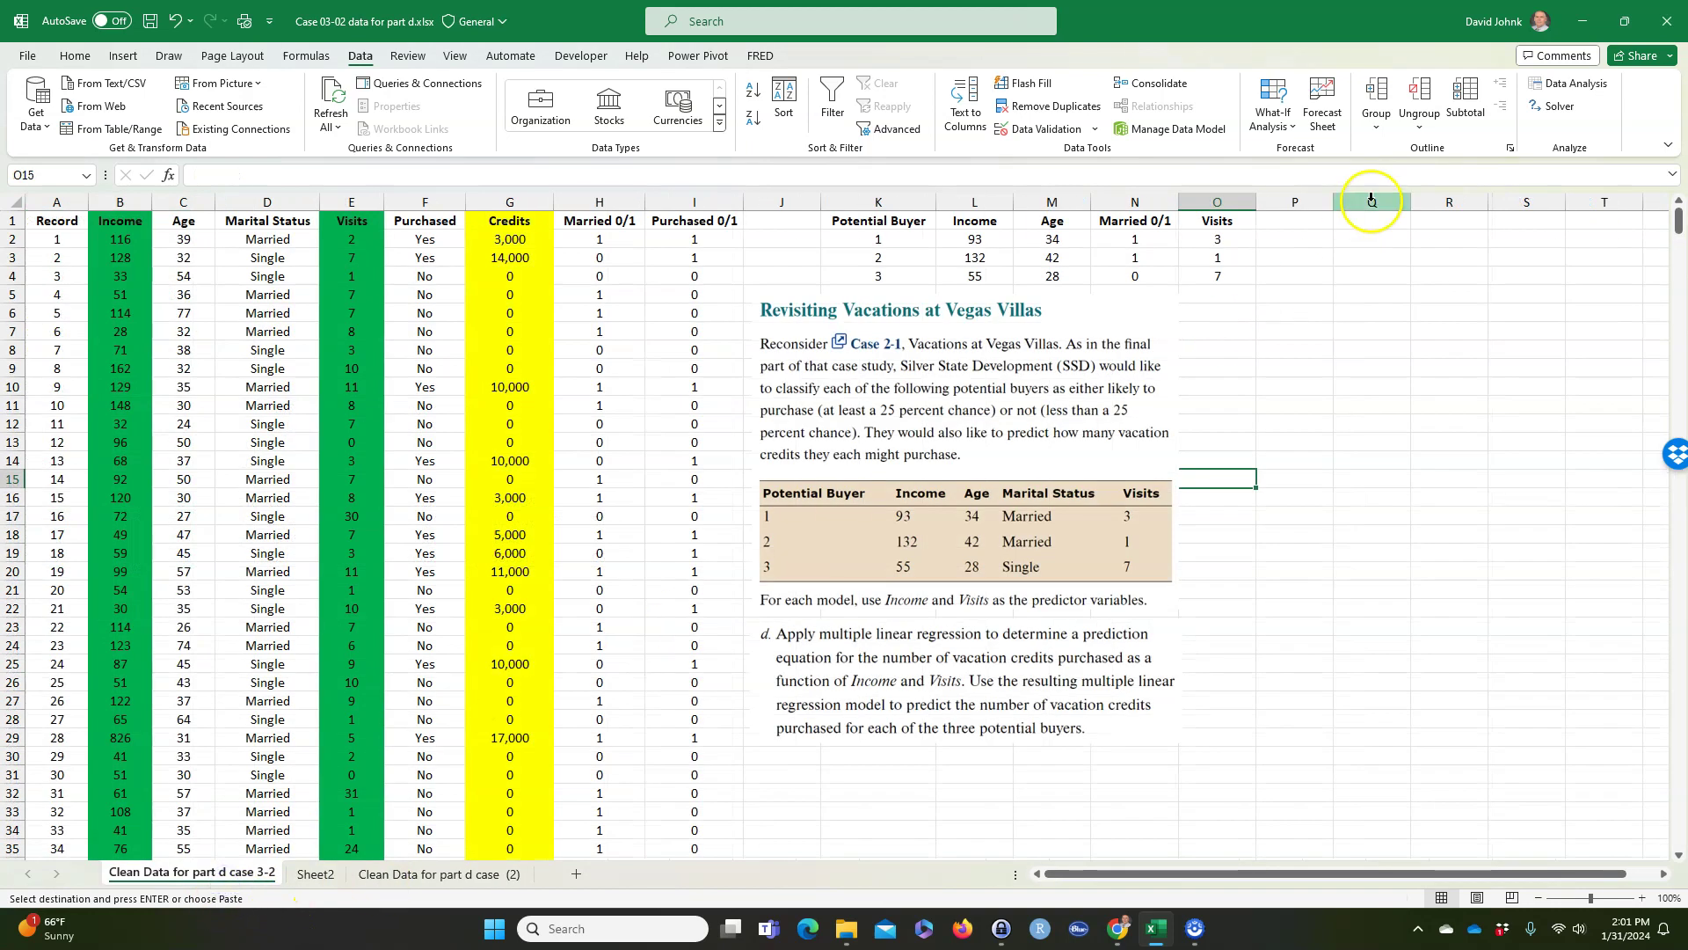
pyautogui.click(1347, 280)
pyautogui.rightClick(1347, 281)
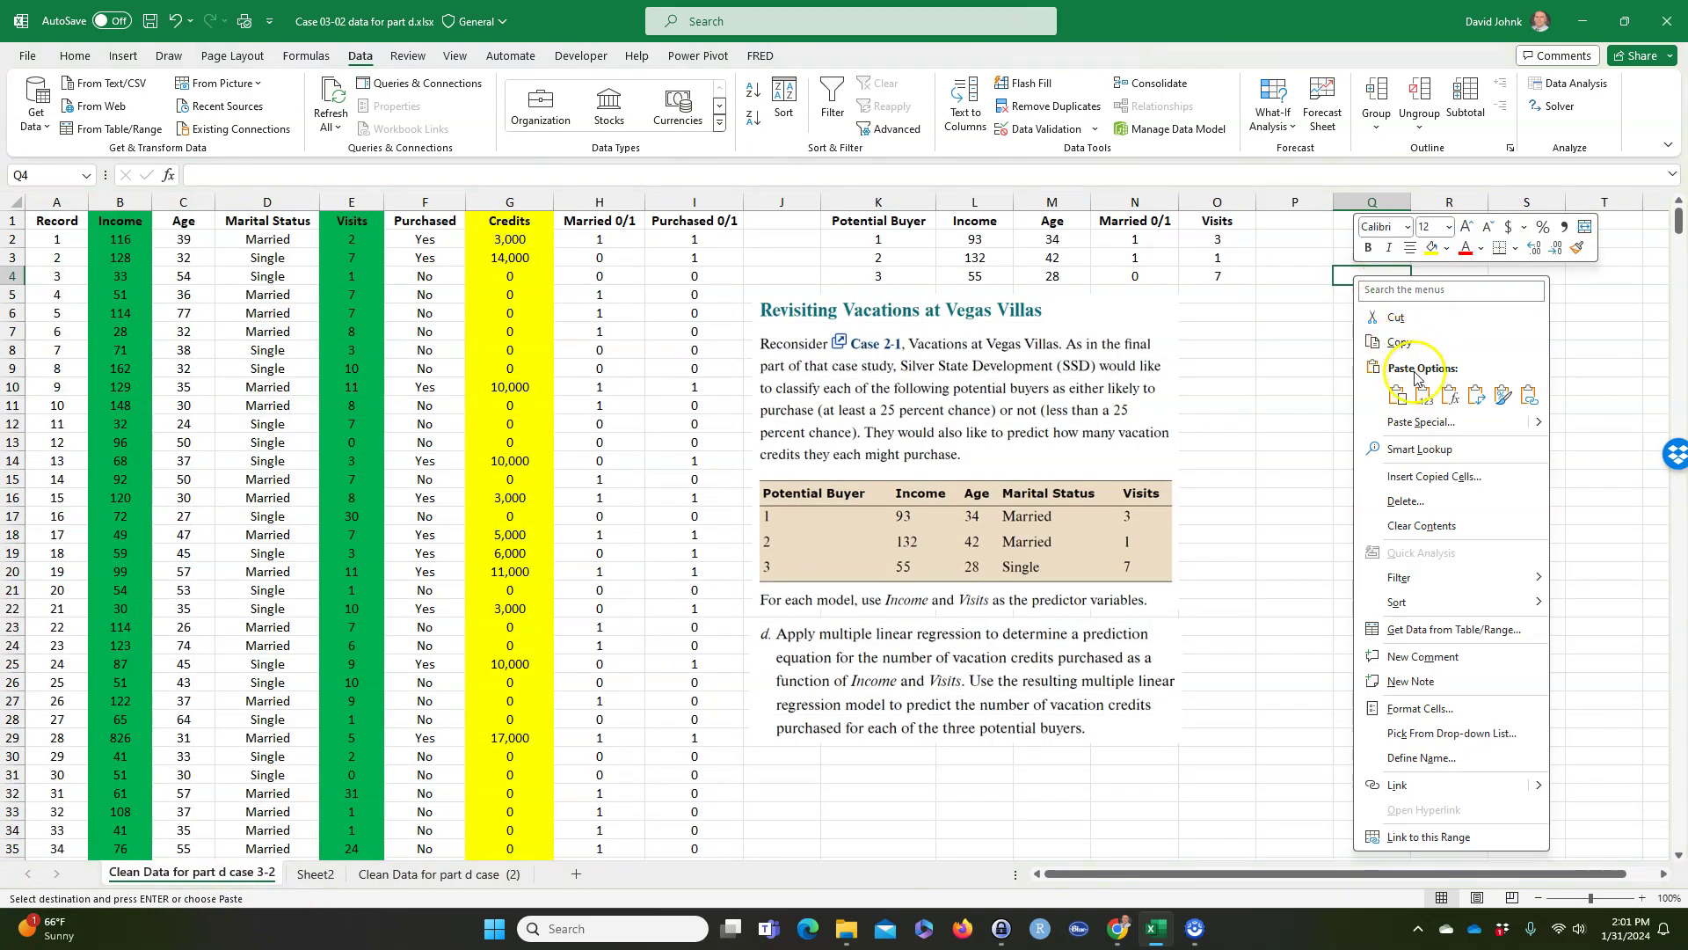
pyautogui.click(1404, 404)
pyautogui.click(1457, 272)
pyautogui.click(1366, 281)
pyautogui.click(1442, 295)
pyautogui.click(1431, 317)
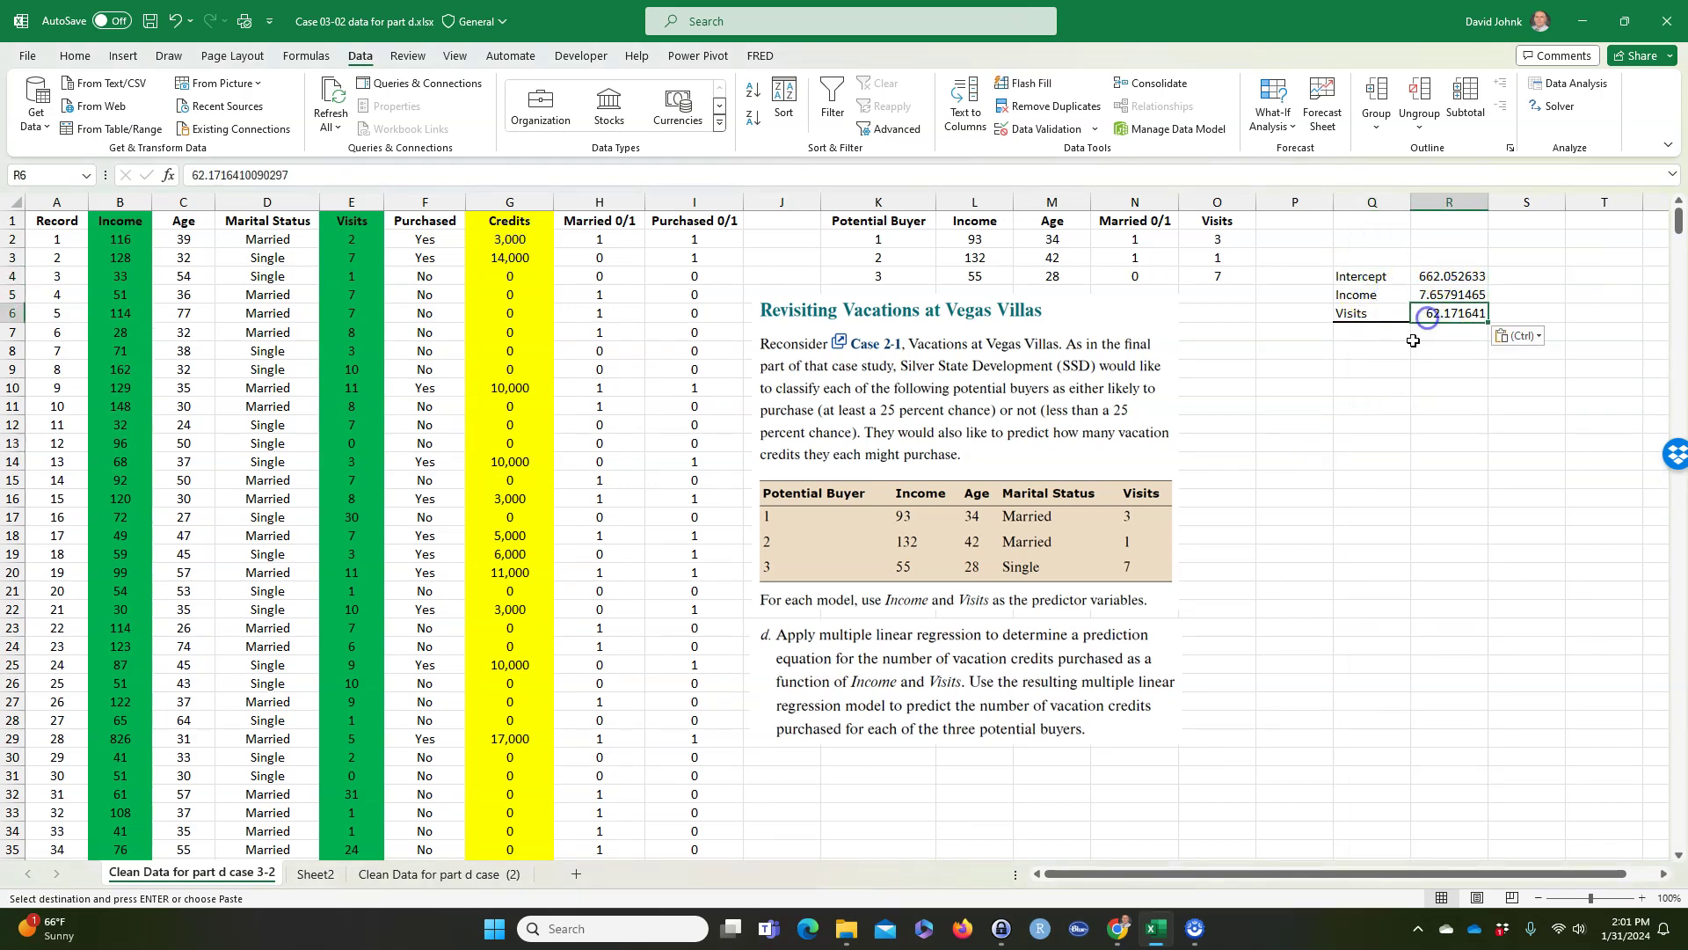
# Step: Try to paste the Q4:R6 coefficient block transposed onto its own location, and undo each attempt
pyautogui.moveTo(1405, 270); pyautogui.dragTo(1433, 316)
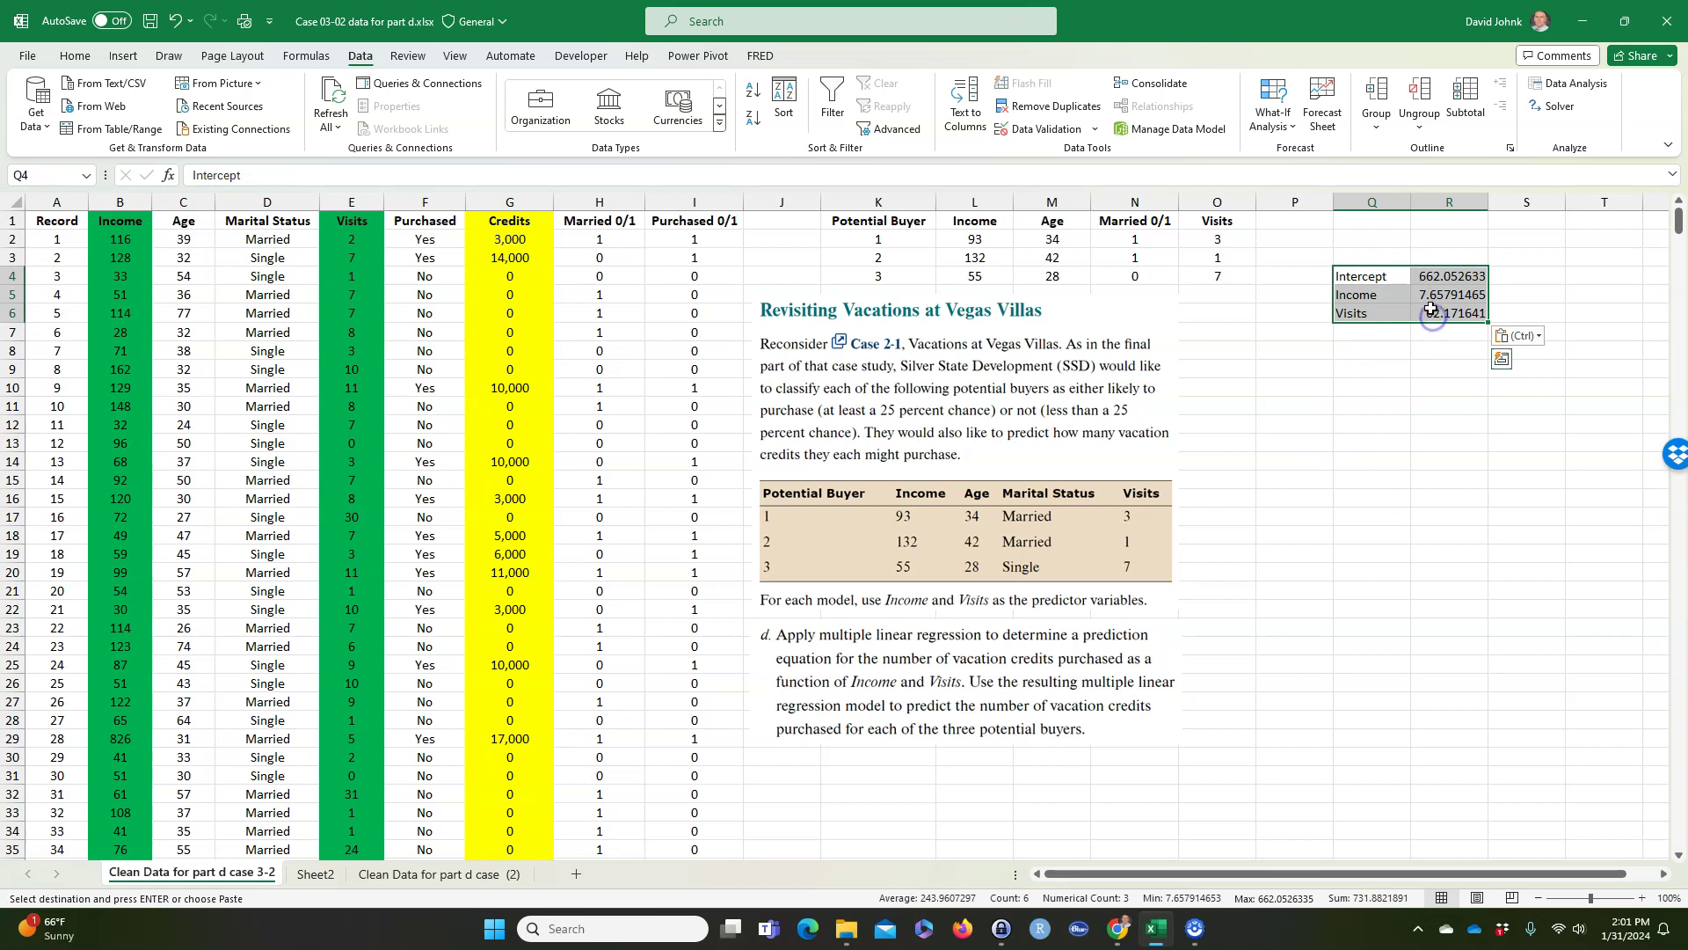
pyautogui.rightClick(1430, 313)
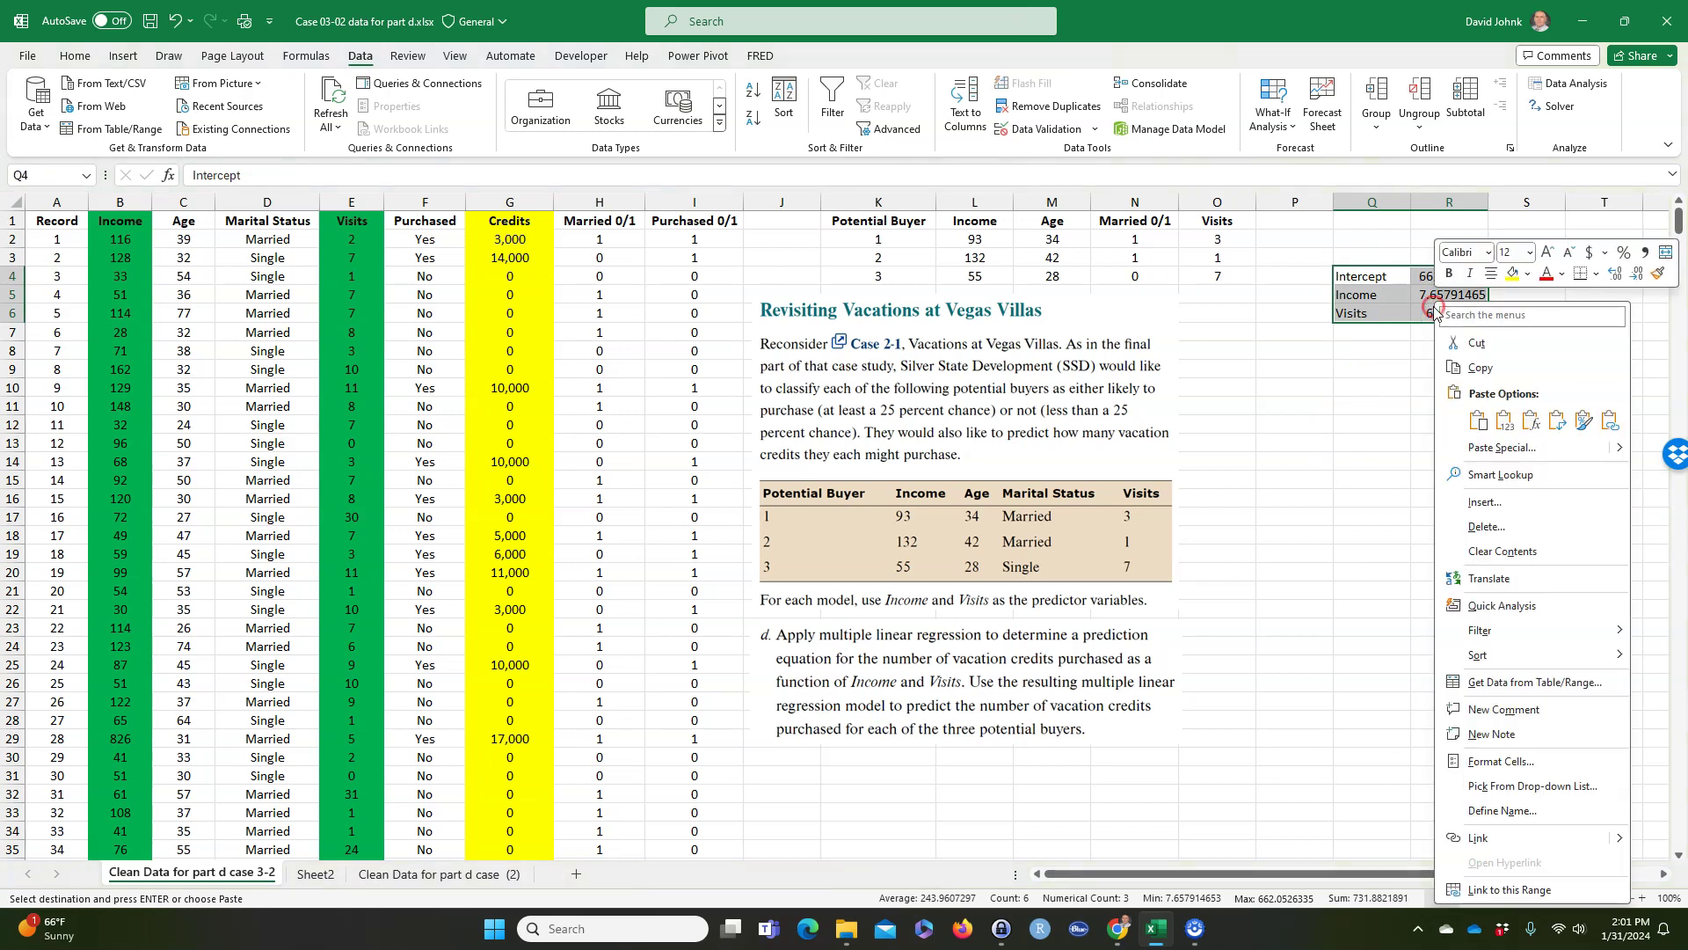
pyautogui.click(1558, 420)
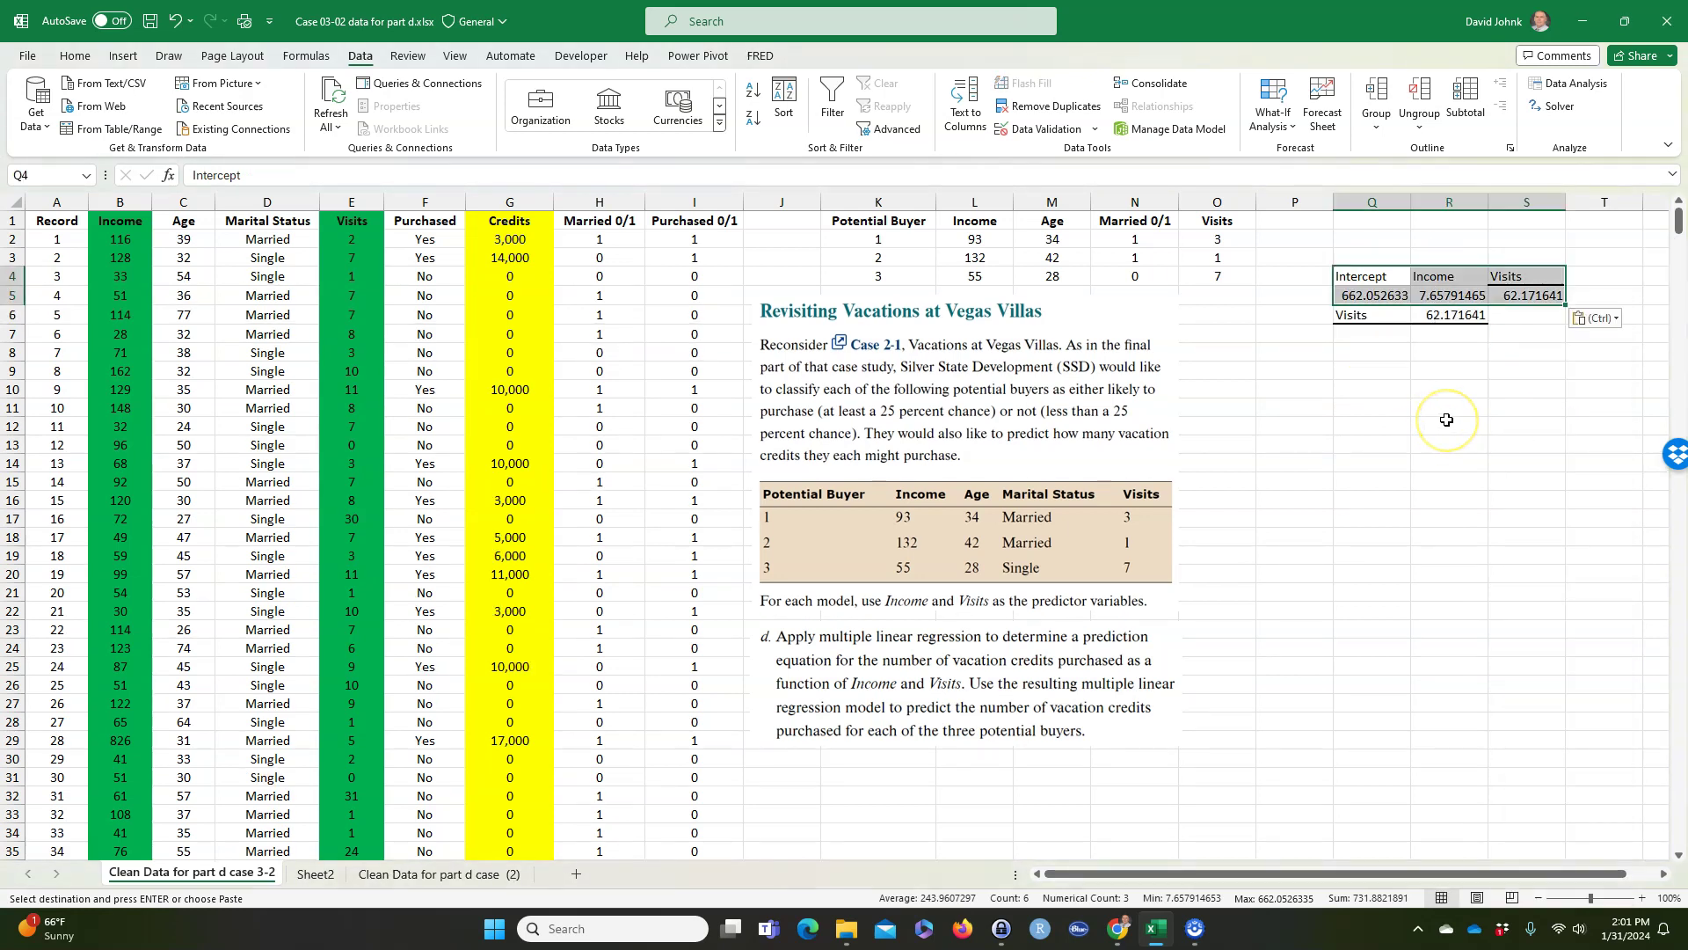
pyautogui.hotkey('ctrl', 'z')
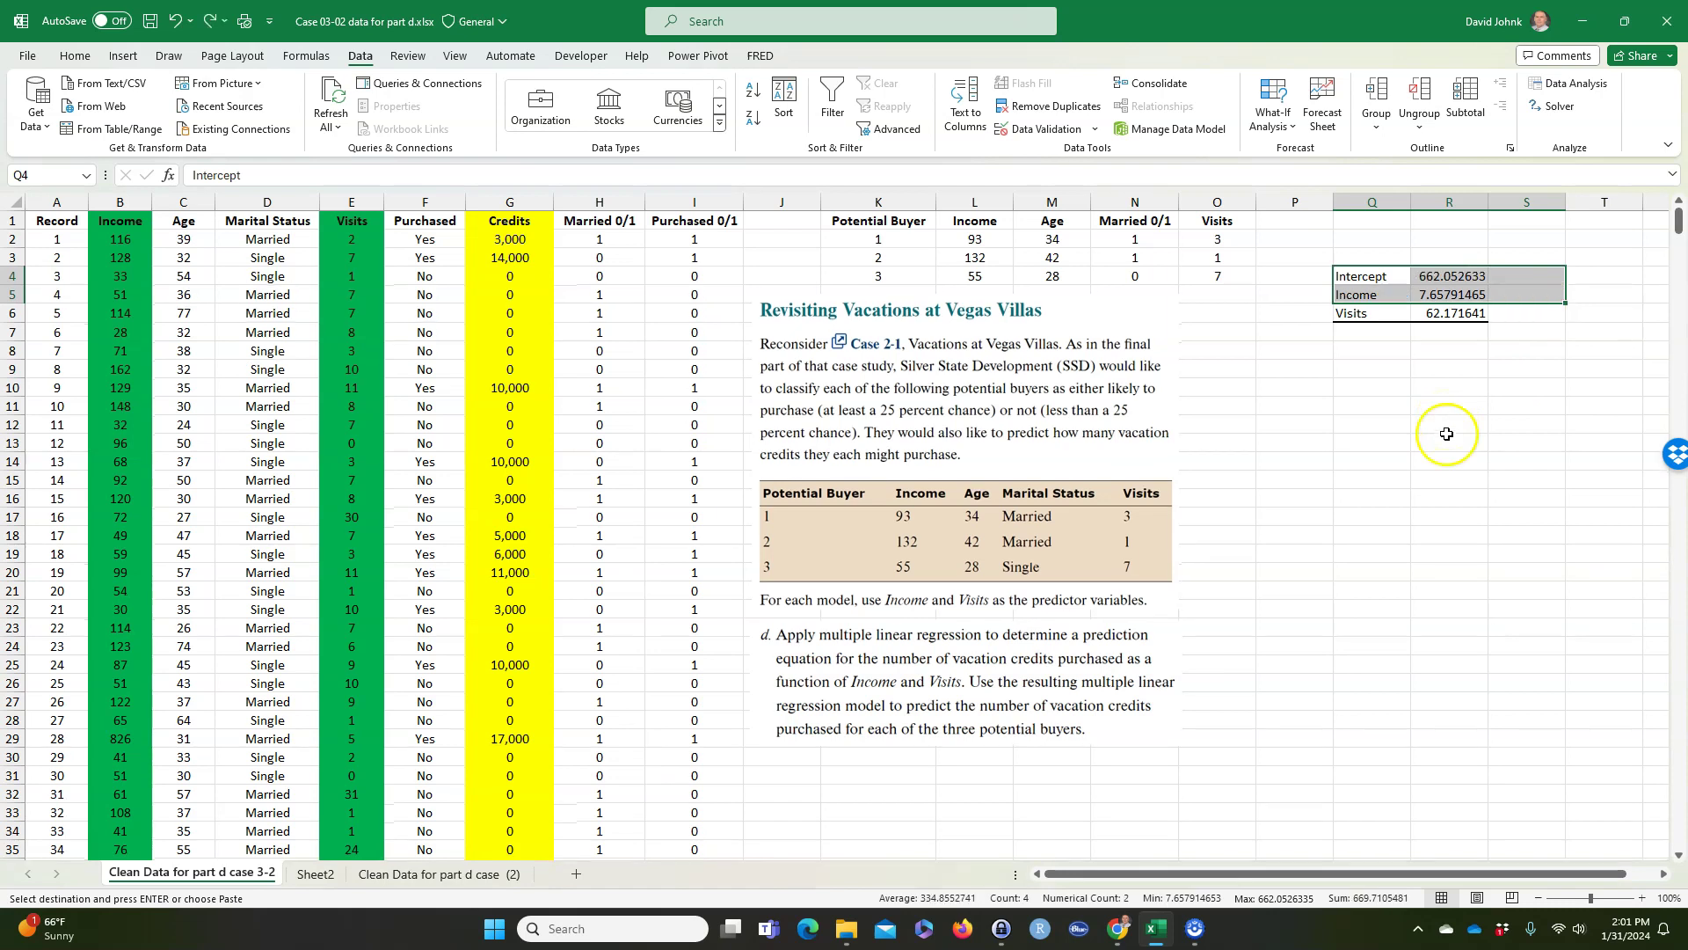
pyautogui.click(1446, 444)
pyautogui.moveTo(1361, 276); pyautogui.dragTo(1429, 313)
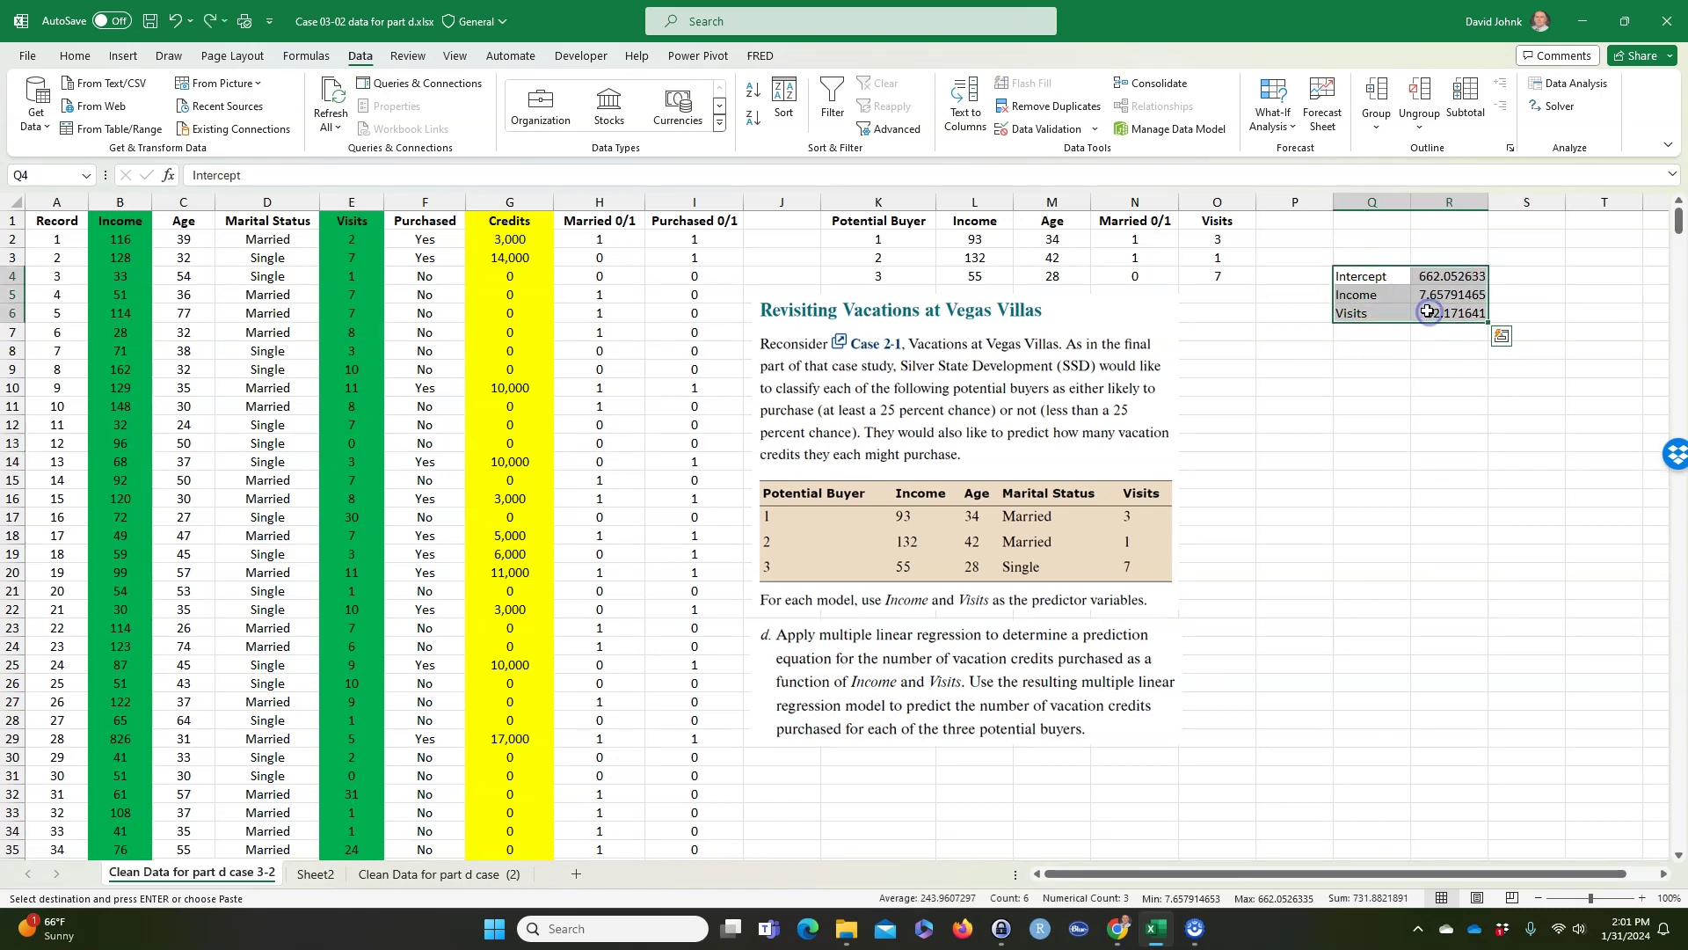
pyautogui.rightClick(1426, 313)
pyautogui.click(1561, 419)
pyautogui.click(1463, 450)
pyautogui.hotkey('ctrl', 'z')
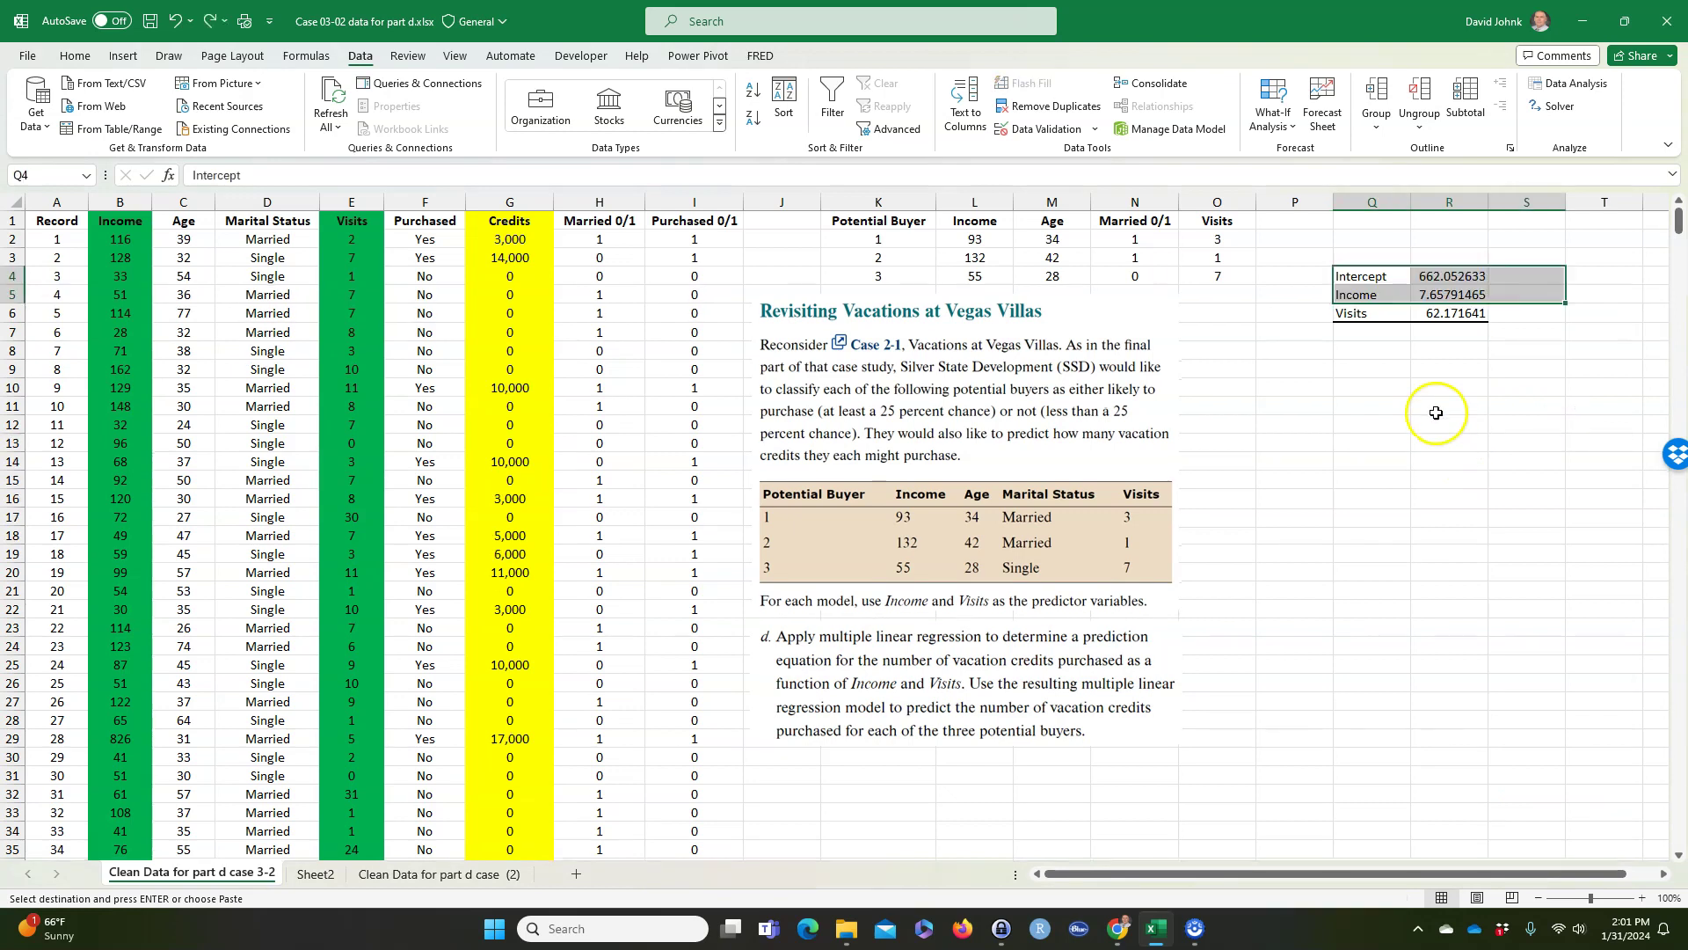
# Step: Copy the coefficient block Q4:R6 and paste it transposed at Q9, with labels in row 9 and values in row 10
pyautogui.click(1355, 369)
pyautogui.moveTo(1363, 270); pyautogui.dragTo(1437, 302)
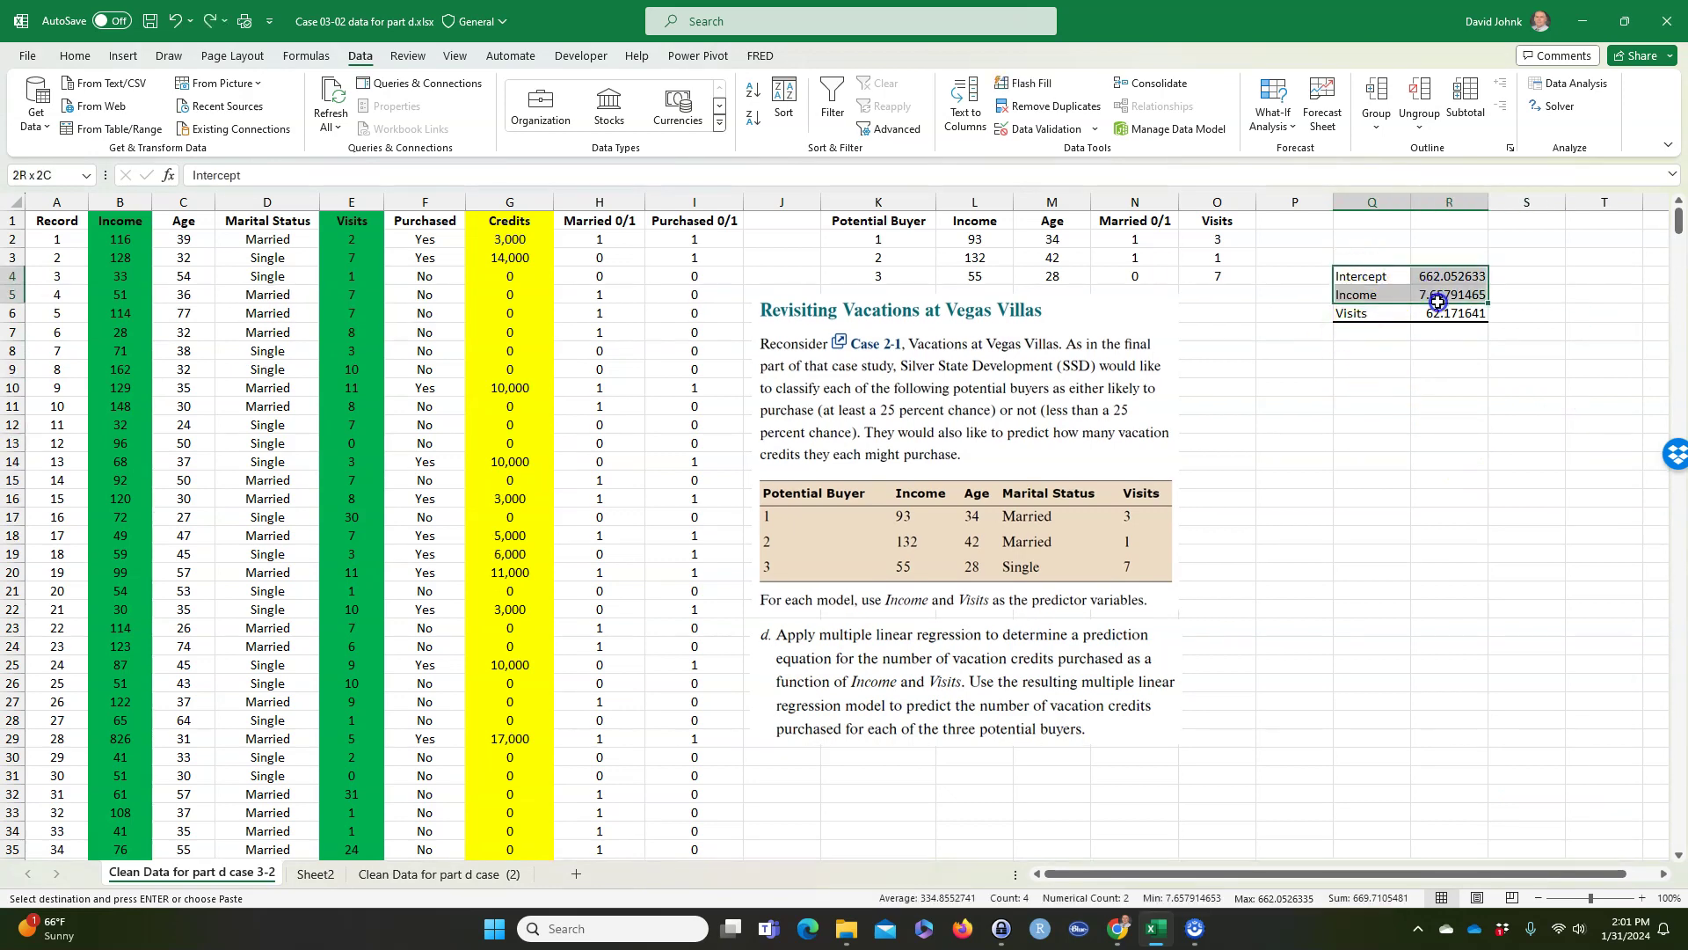
pyautogui.rightClick(1437, 308)
pyautogui.click(1468, 341)
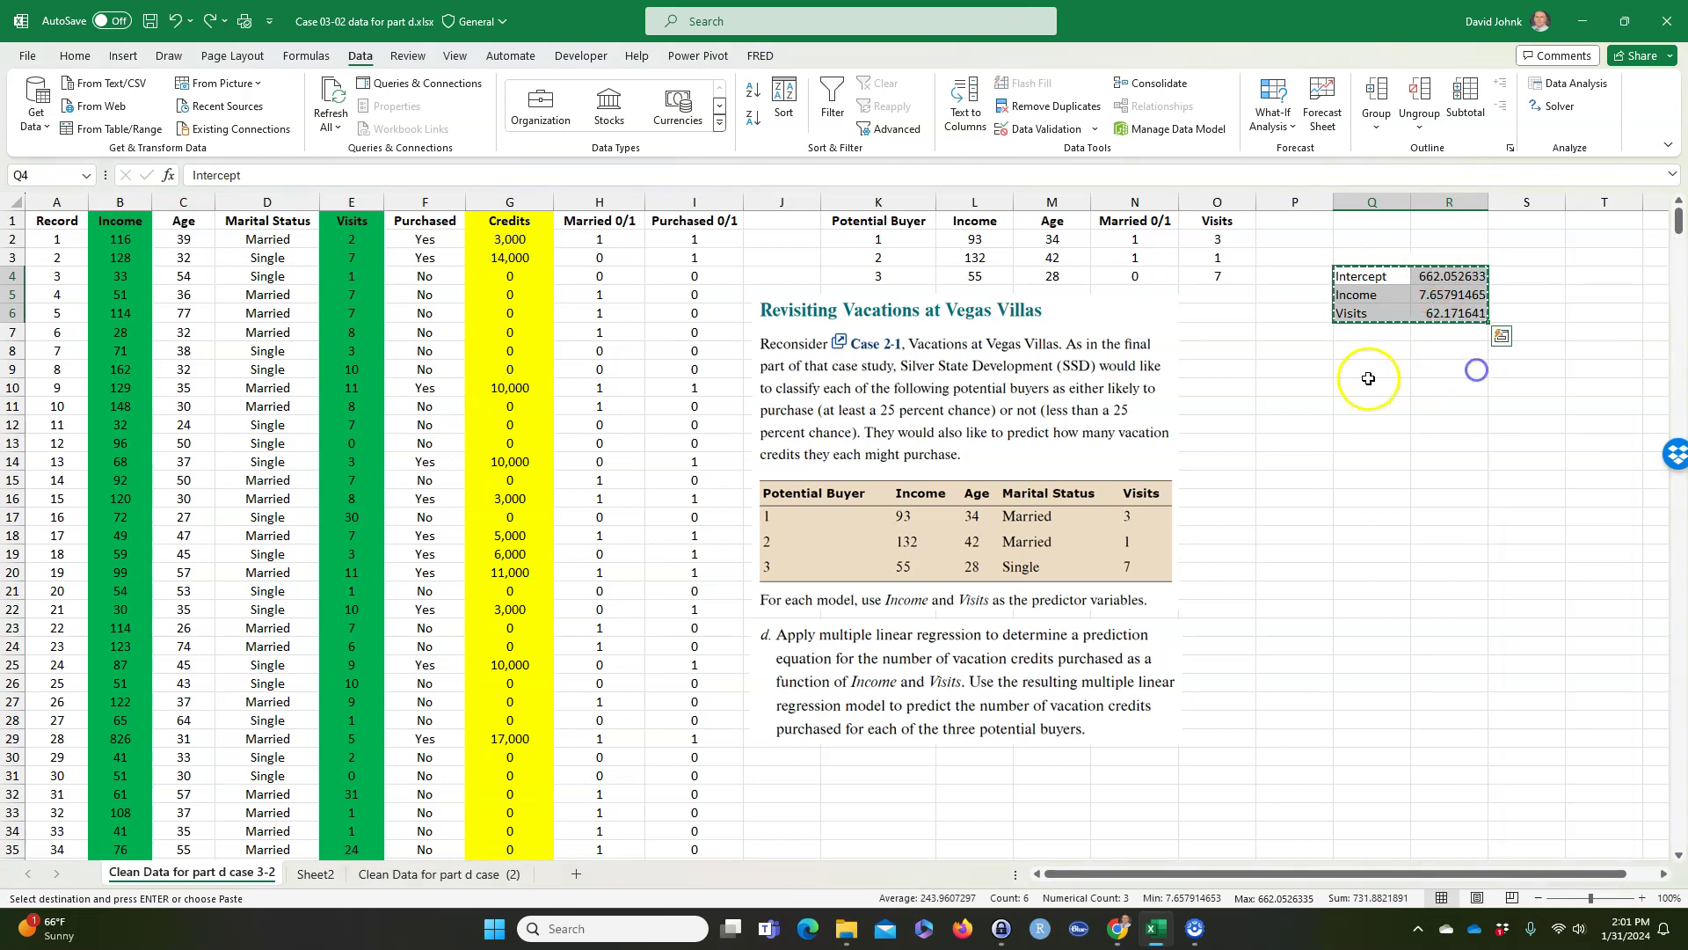
pyautogui.click(1361, 376)
pyautogui.rightClick(1362, 376)
pyautogui.click(1492, 451)
pyautogui.click(1412, 479)
pyautogui.click(1472, 393)
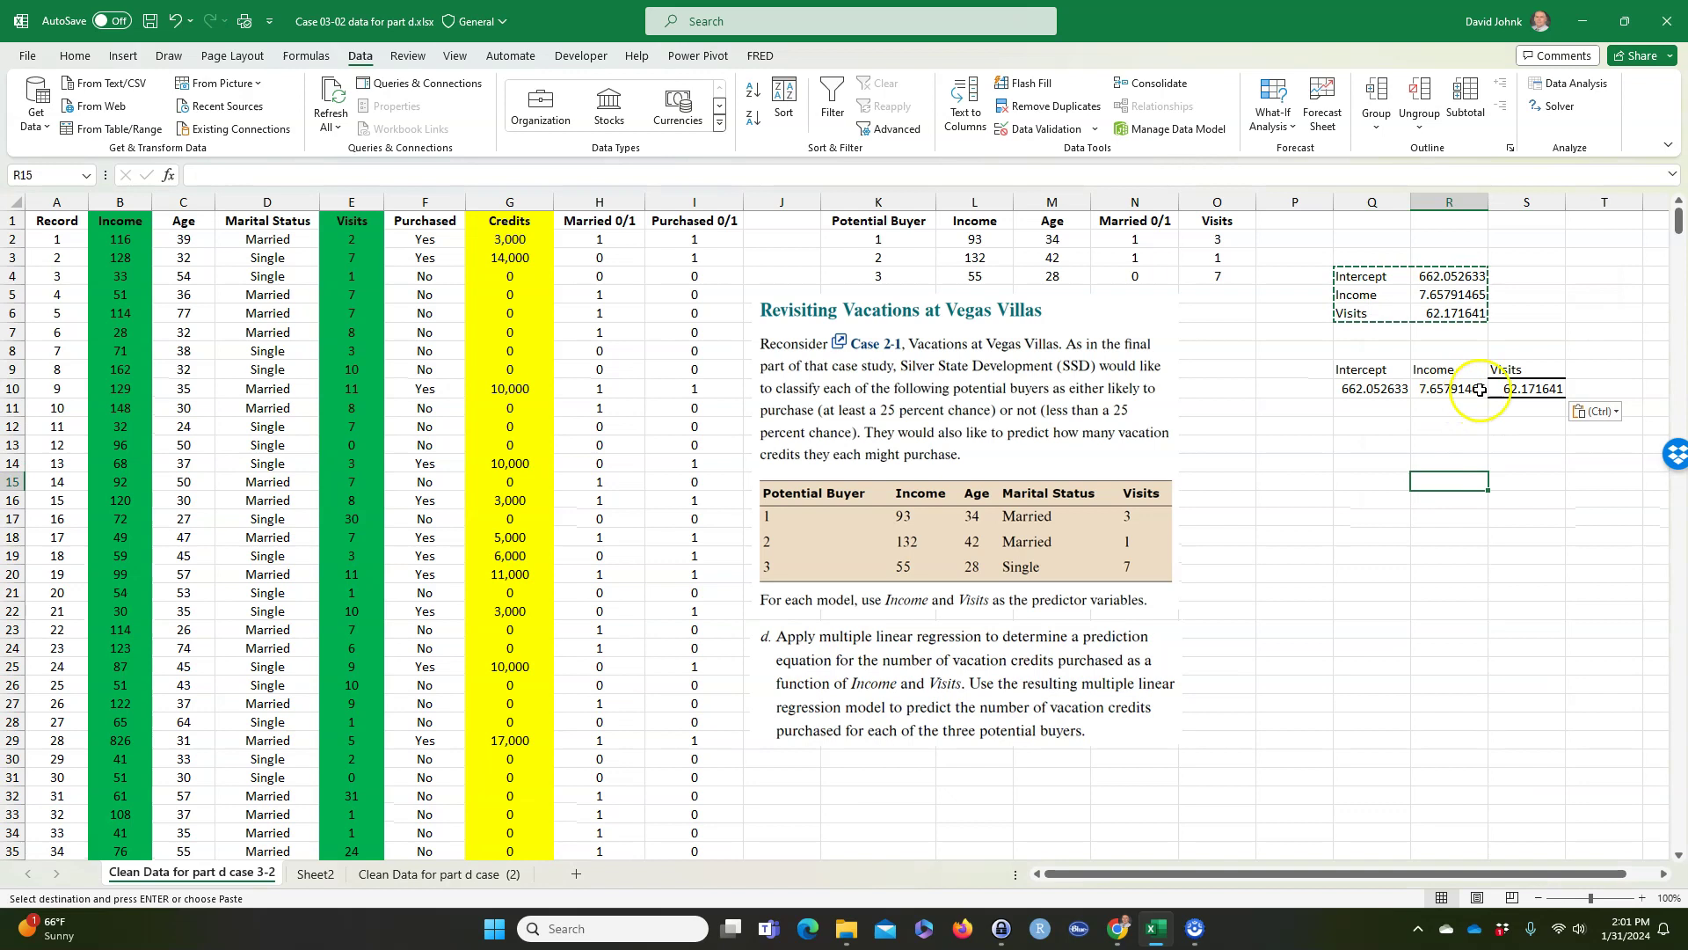
# Step: Remove the borders from the transposed Visits column cells, S9:S11
pyautogui.click(1504, 354)
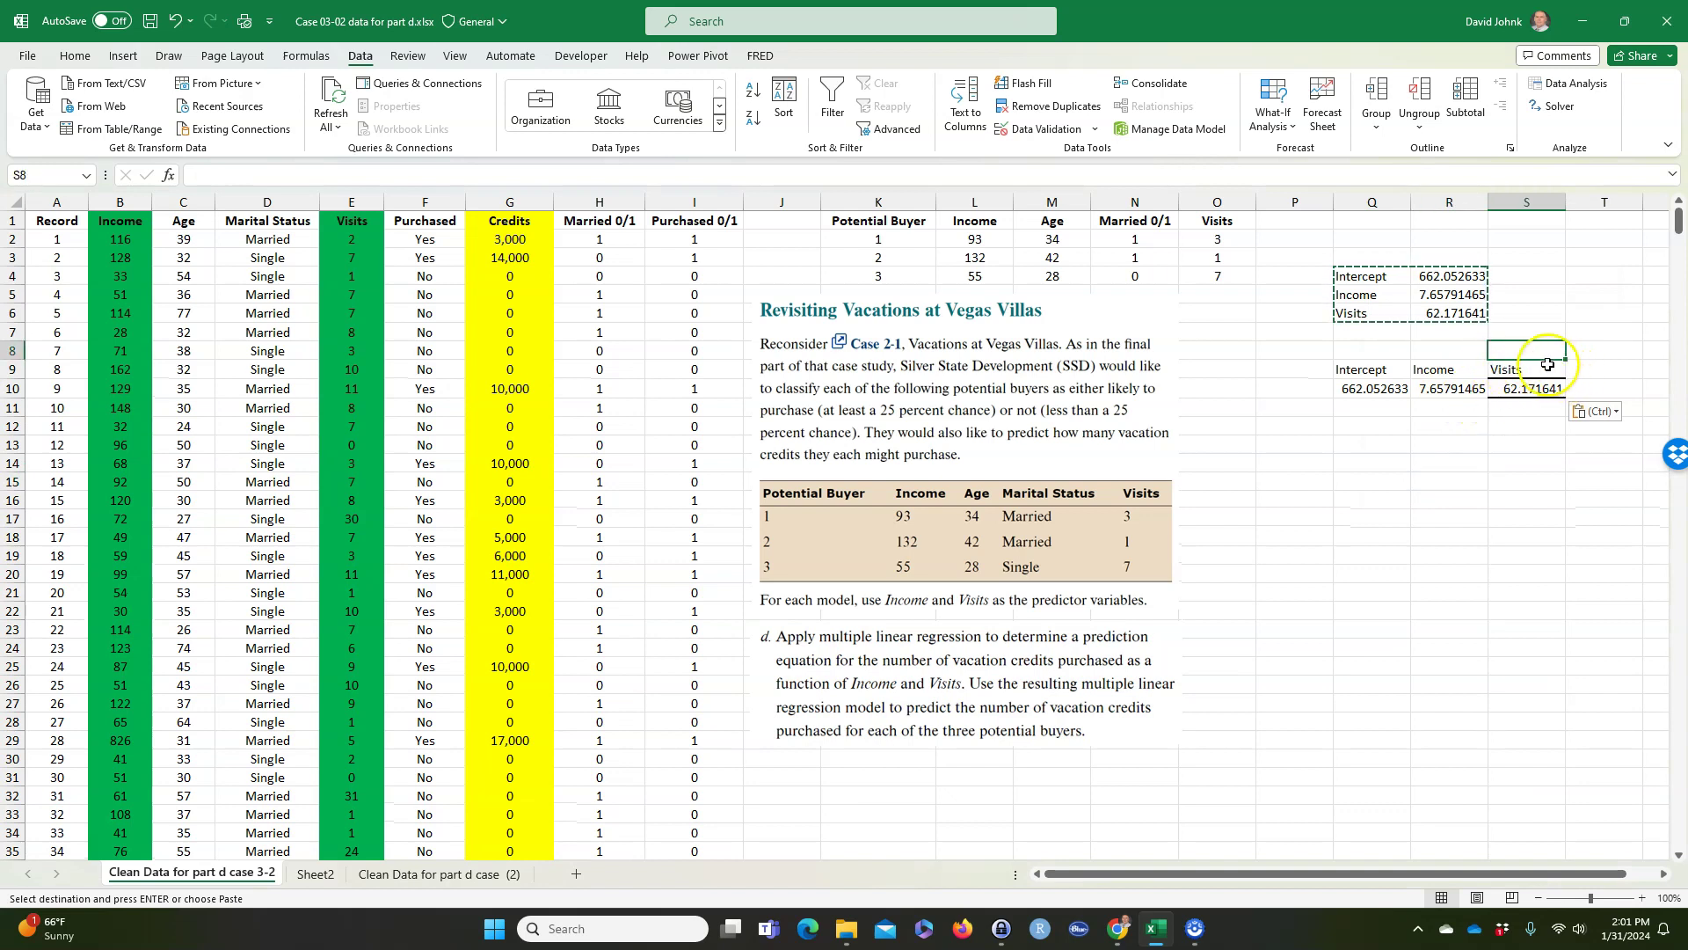
pyautogui.click(1412, 352)
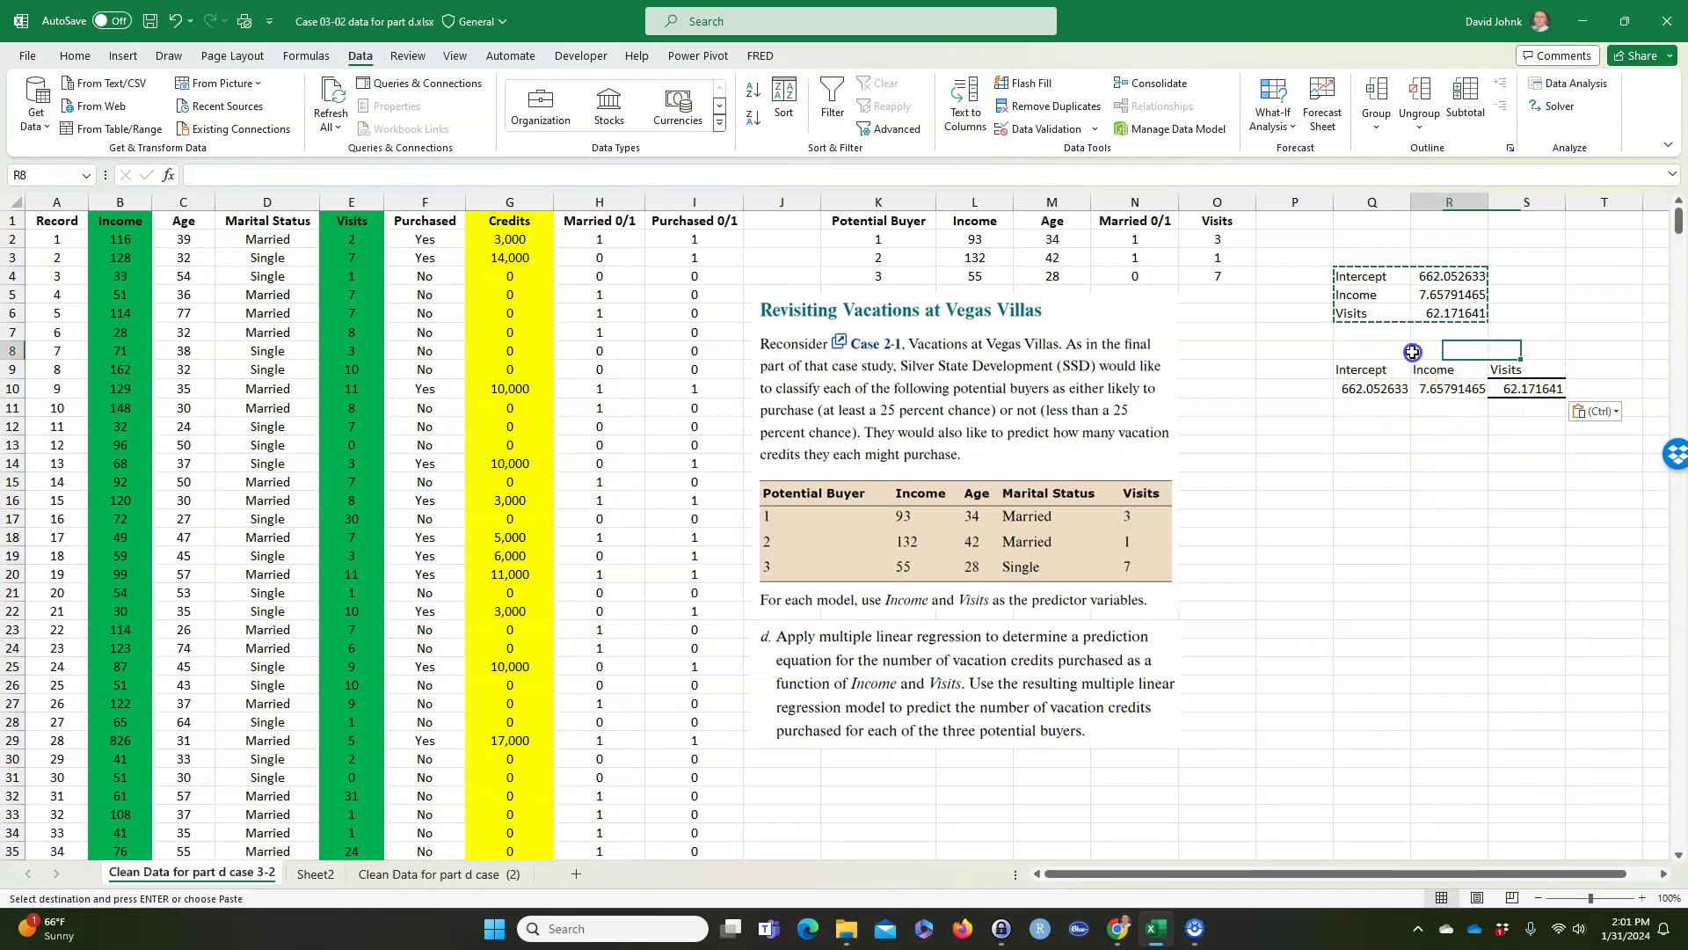
pyautogui.moveTo(1506, 368); pyautogui.dragTo(1522, 401)
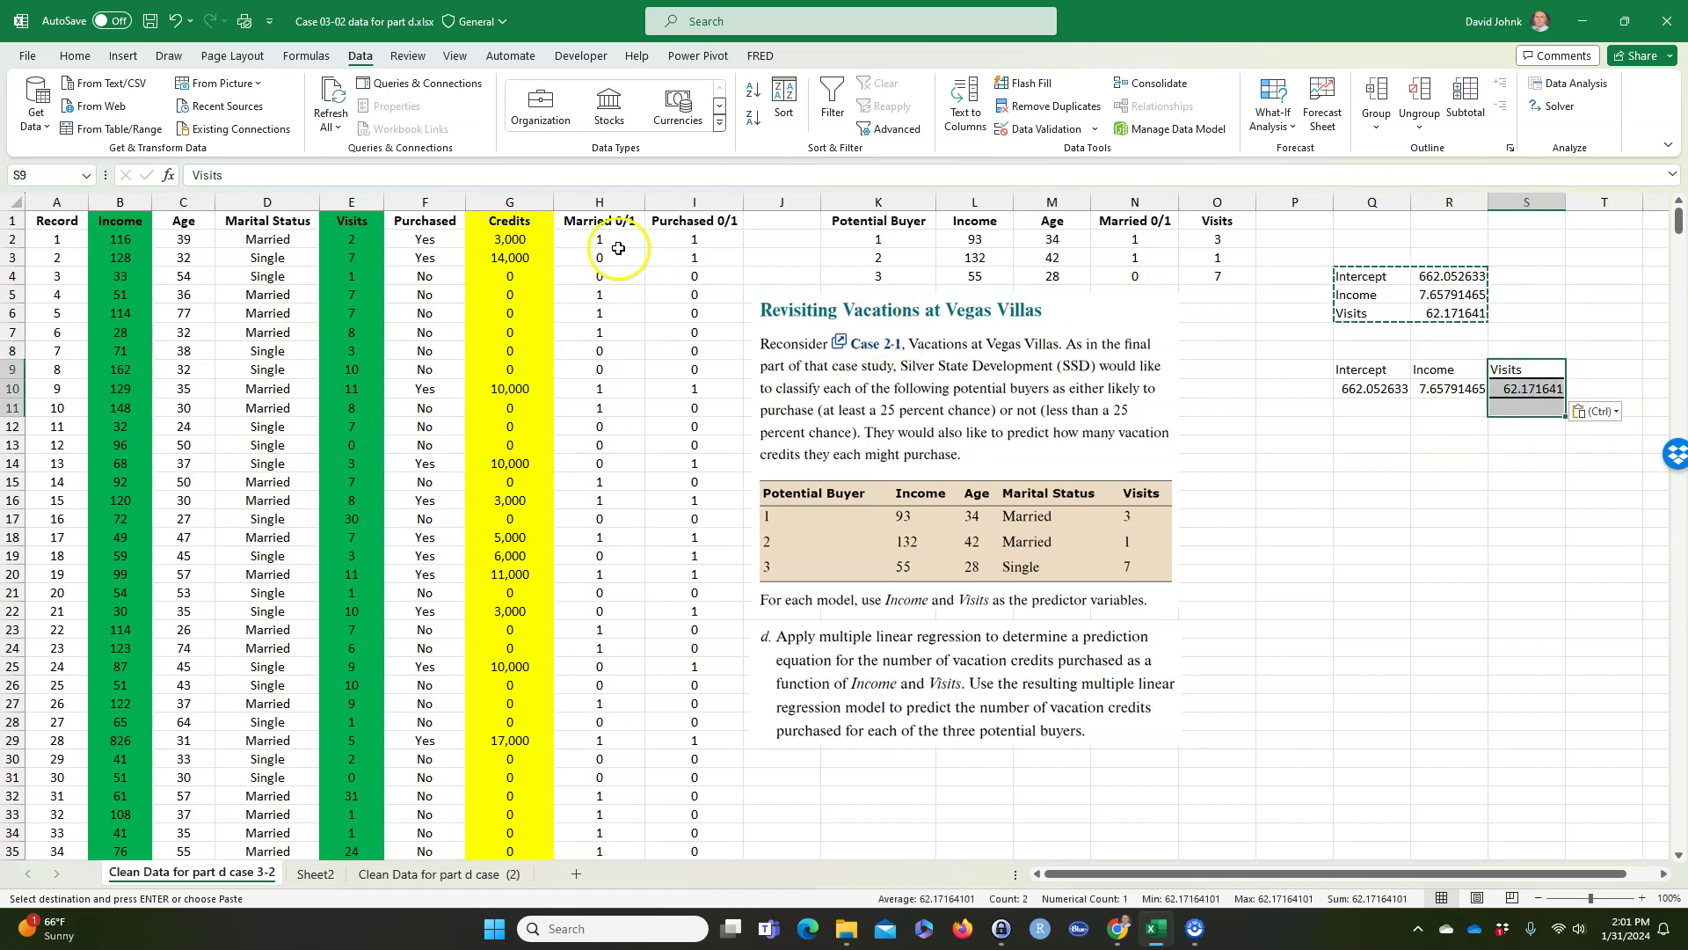
pyautogui.click(74, 56)
pyautogui.click(280, 119)
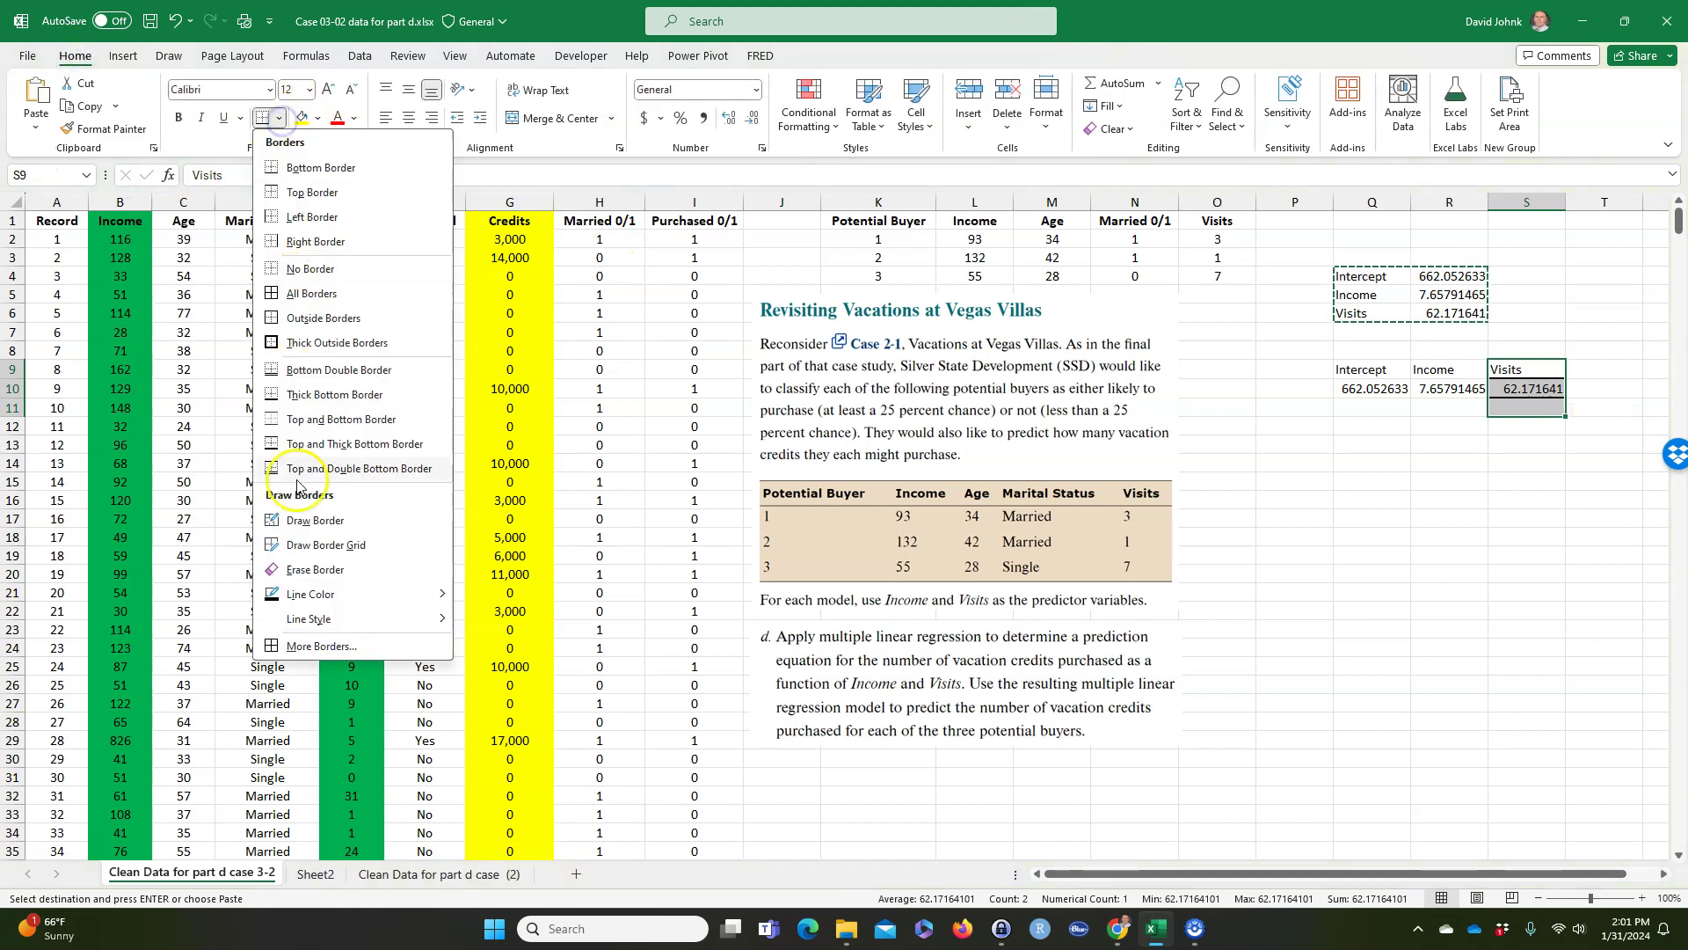
pyautogui.moveTo(310, 619)
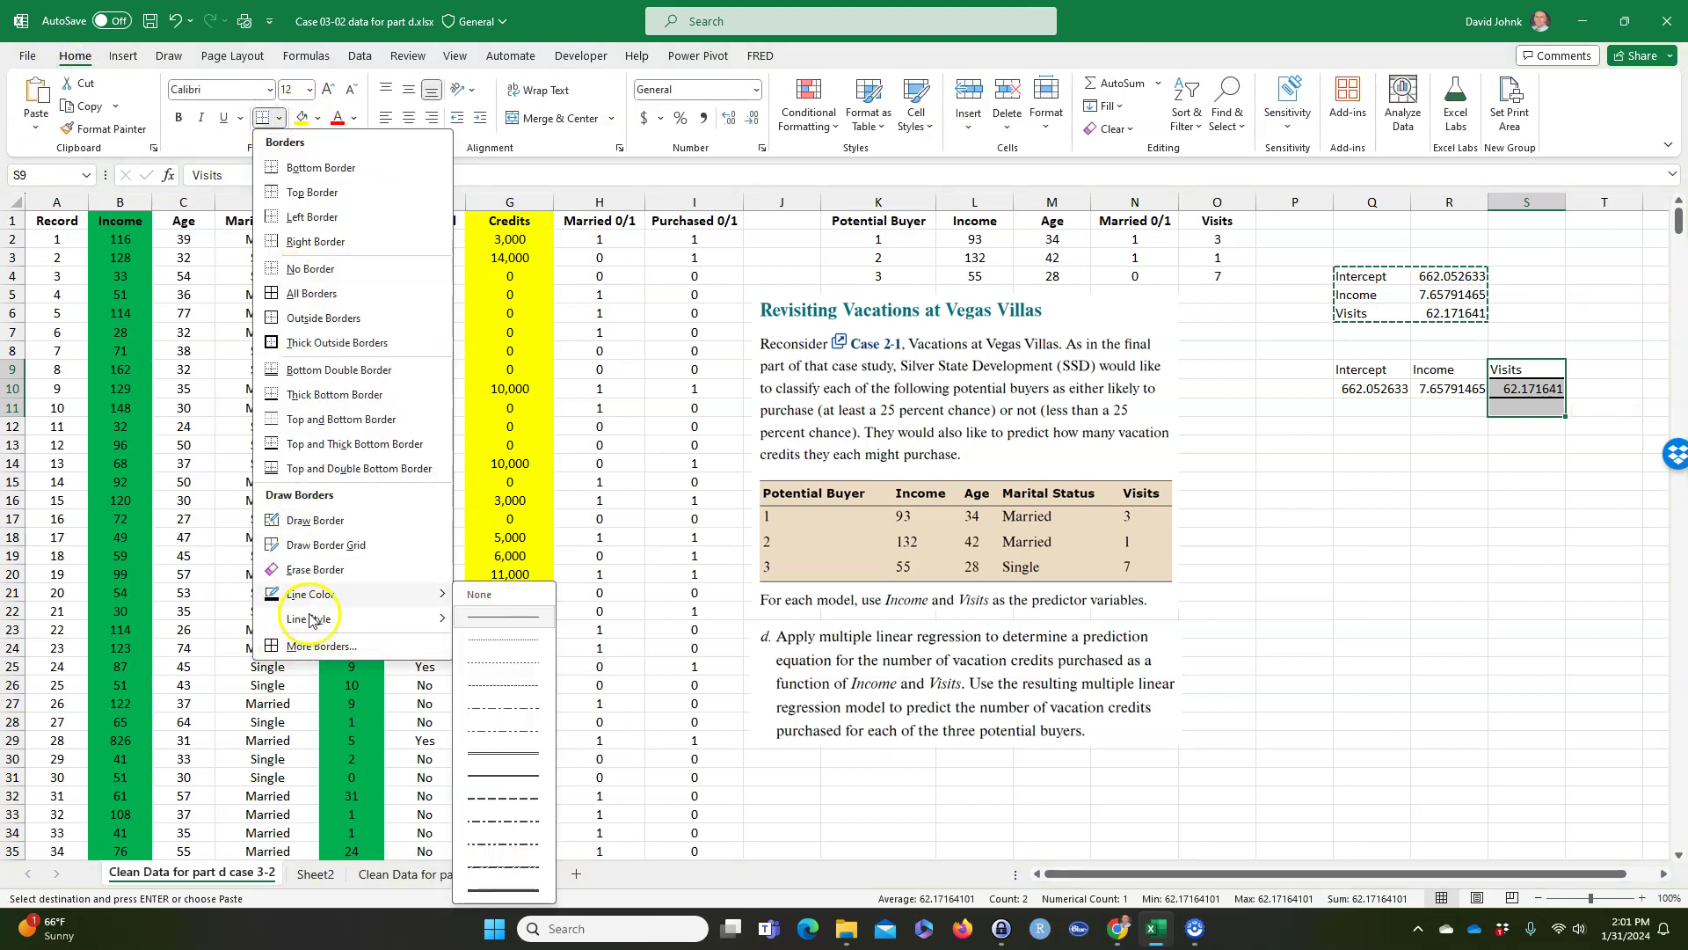
pyautogui.click(317, 269)
pyautogui.click(1221, 480)
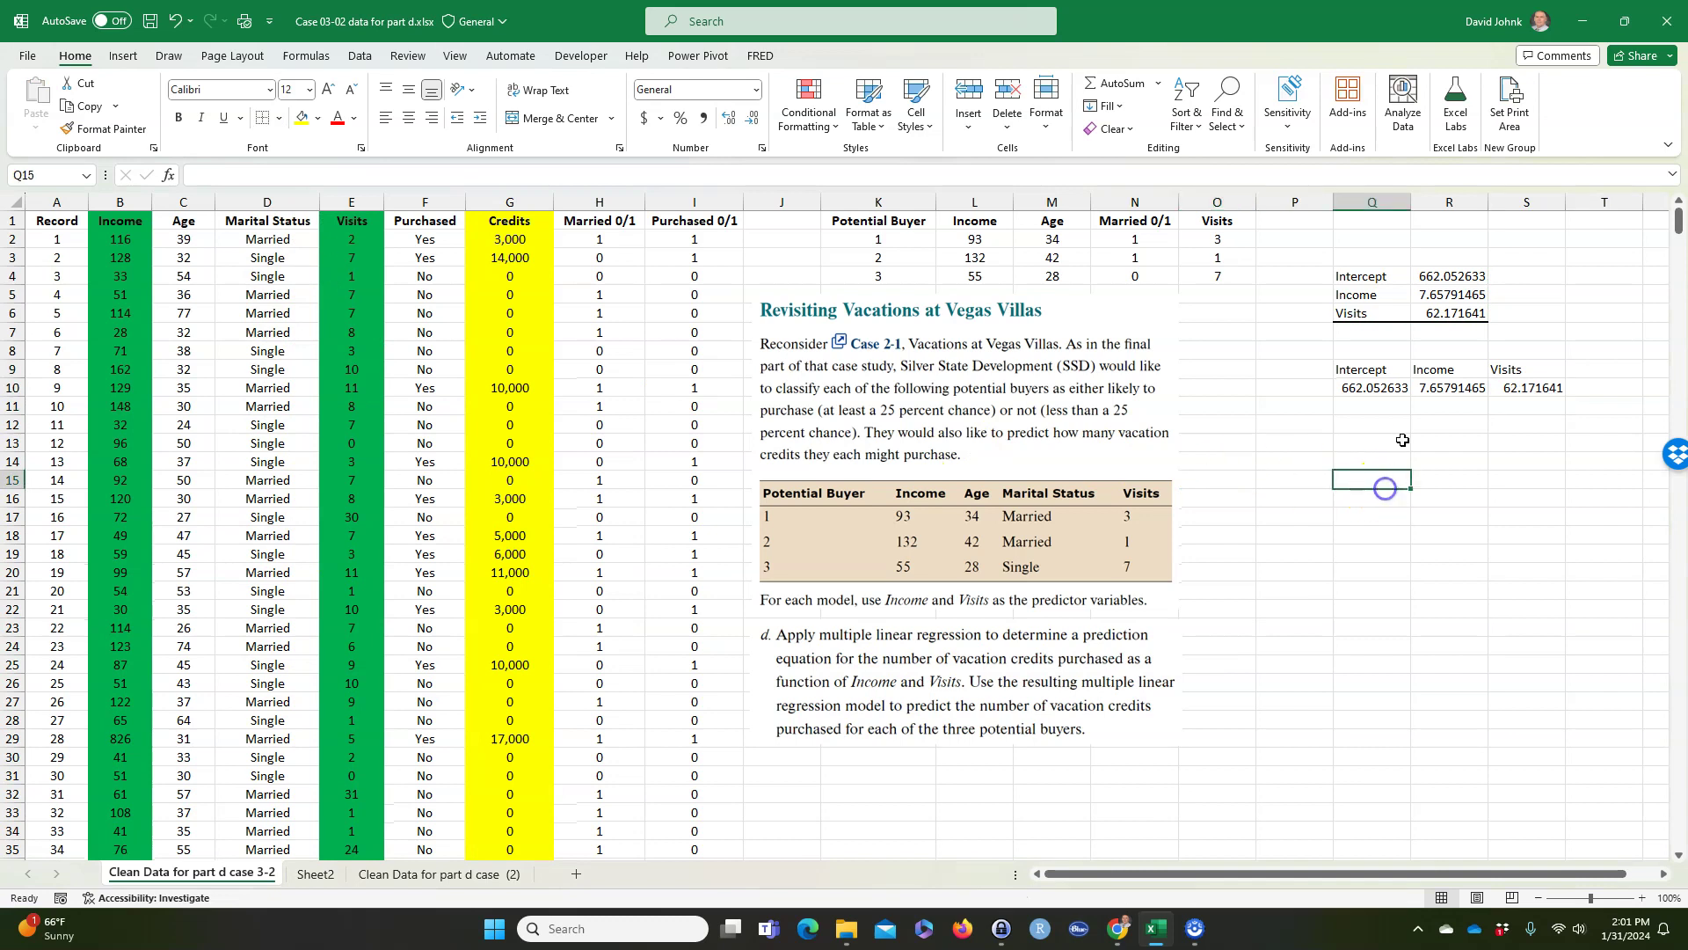
# Step: Delete the original vertical coefficient block in Q4:R6 and clear the border line left beneath it
pyautogui.moveTo(1347, 277); pyautogui.dragTo(1499, 315)
pyautogui.press('Delete')
pyautogui.click(1367, 481)
pyautogui.moveTo(1337, 294); pyautogui.dragTo(1451, 336)
pyautogui.click(1442, 535)
pyautogui.moveTo(1354, 298); pyautogui.dragTo(1540, 333)
pyautogui.moveTo(1373, 291); pyautogui.dragTo(1539, 281)
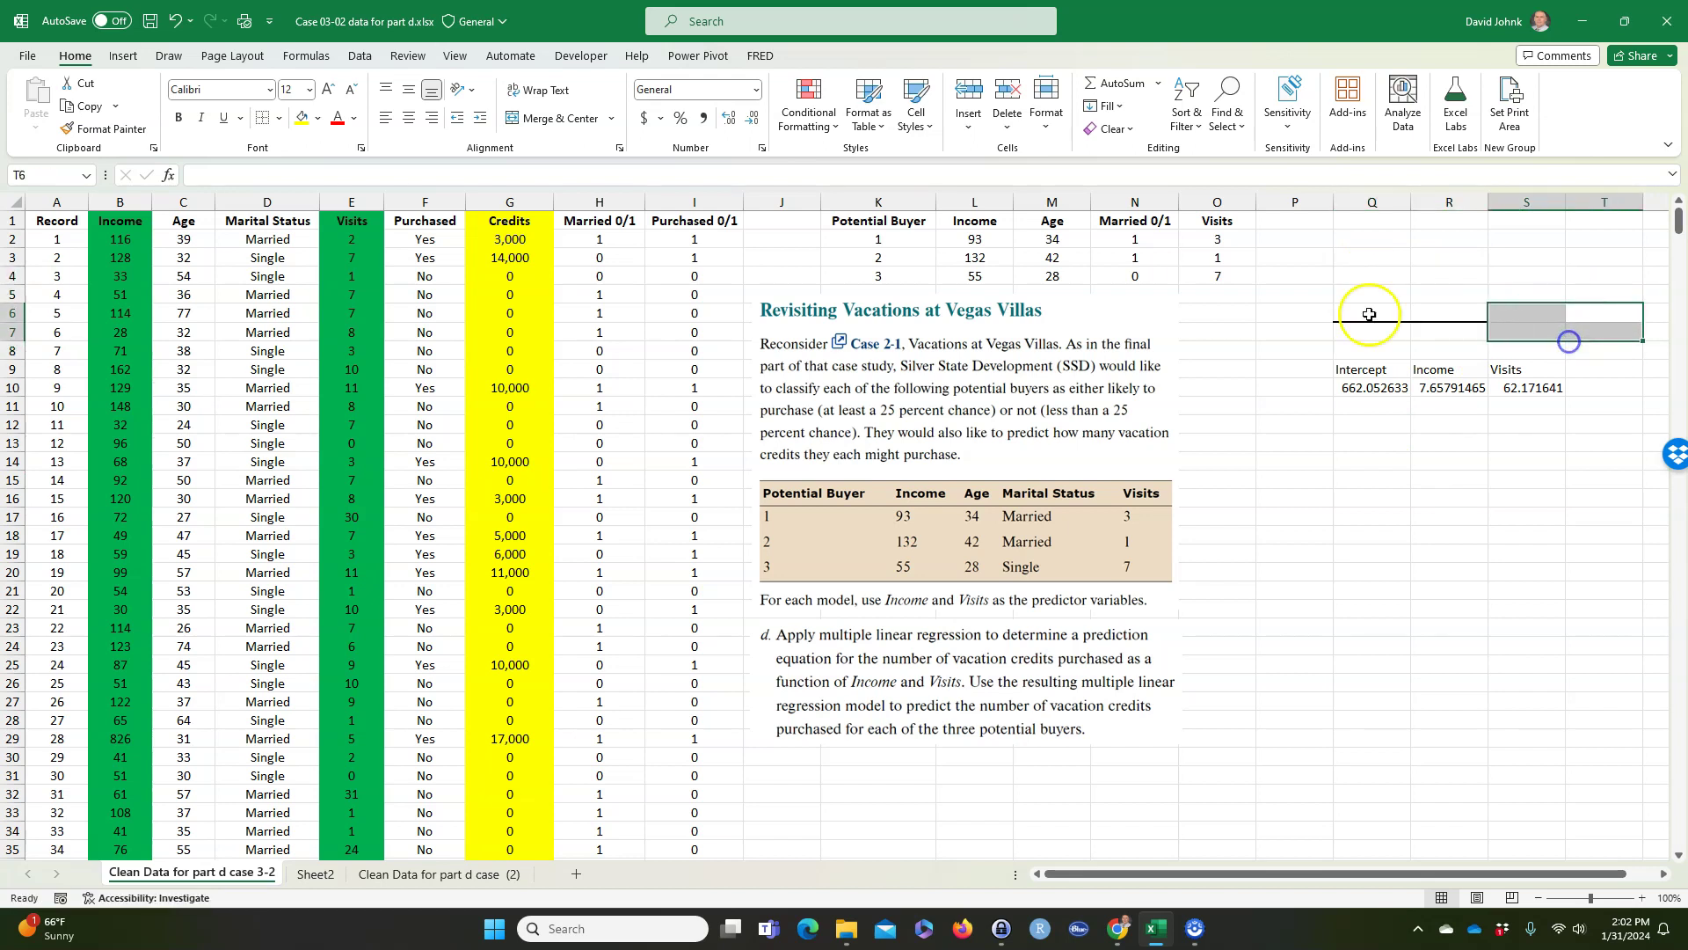
pyautogui.moveTo(1358, 295); pyautogui.dragTo(1556, 299)
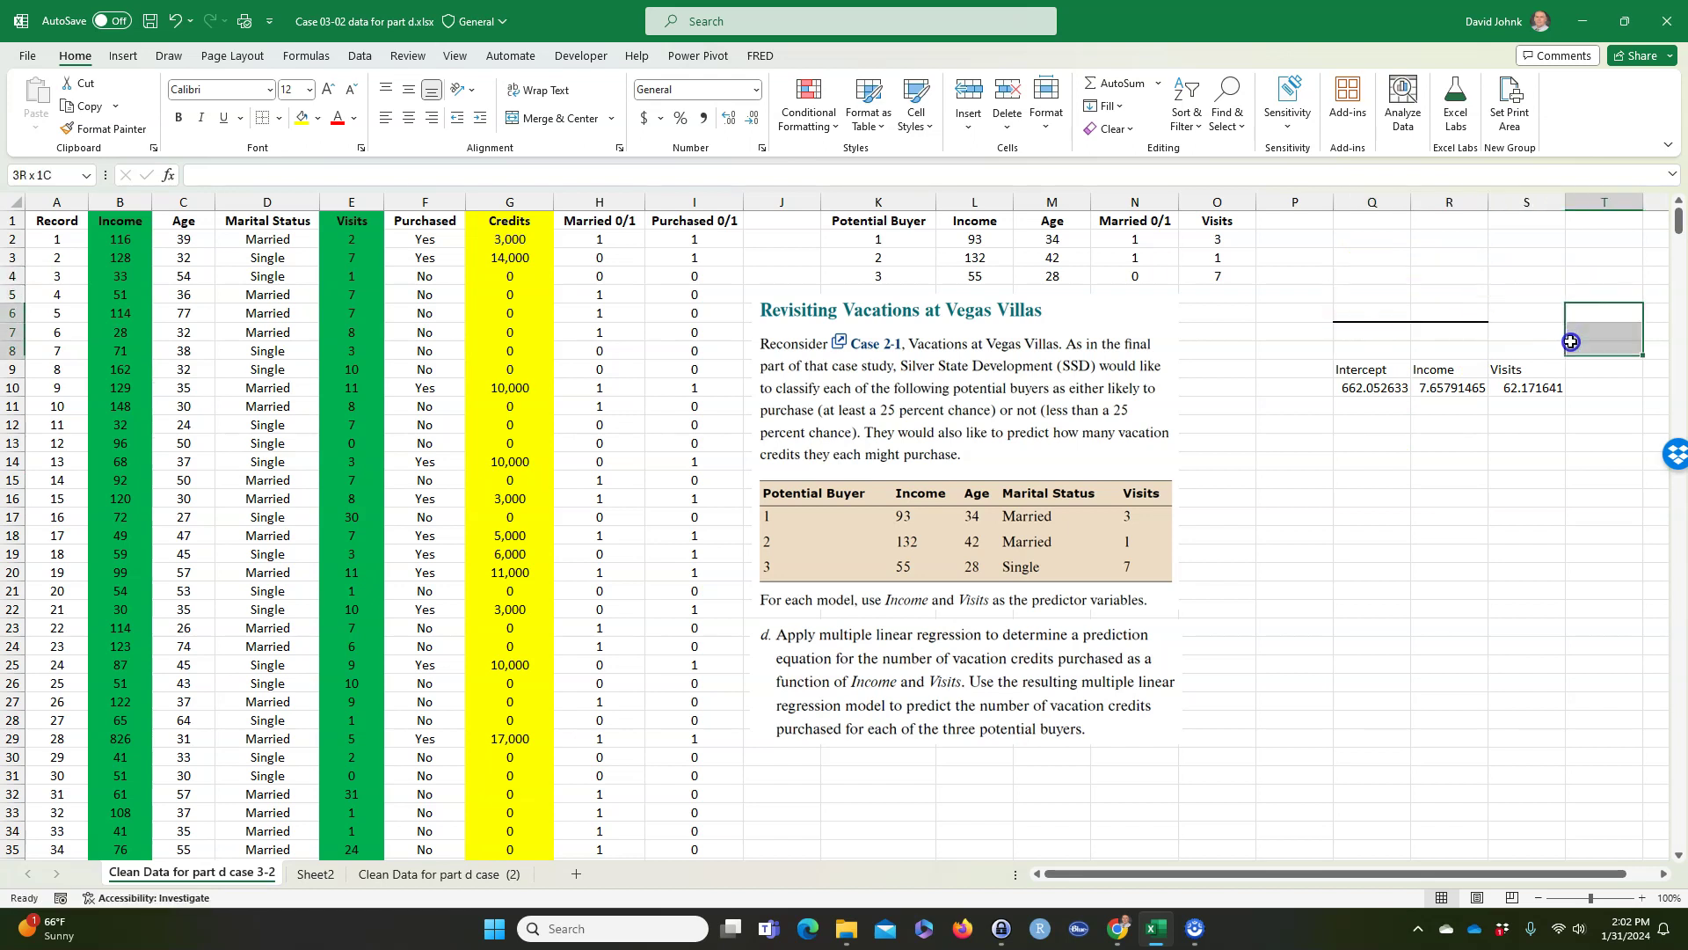
pyautogui.click(1366, 306)
pyautogui.moveTo(1368, 294); pyautogui.dragTo(1566, 357)
pyautogui.click(1466, 459)
# Step: Compare the transposed coefficients in Q9:S10 with the coefficient table in the regression output on Sheet2
pyautogui.moveTo(1361, 369); pyautogui.dragTo(1517, 387)
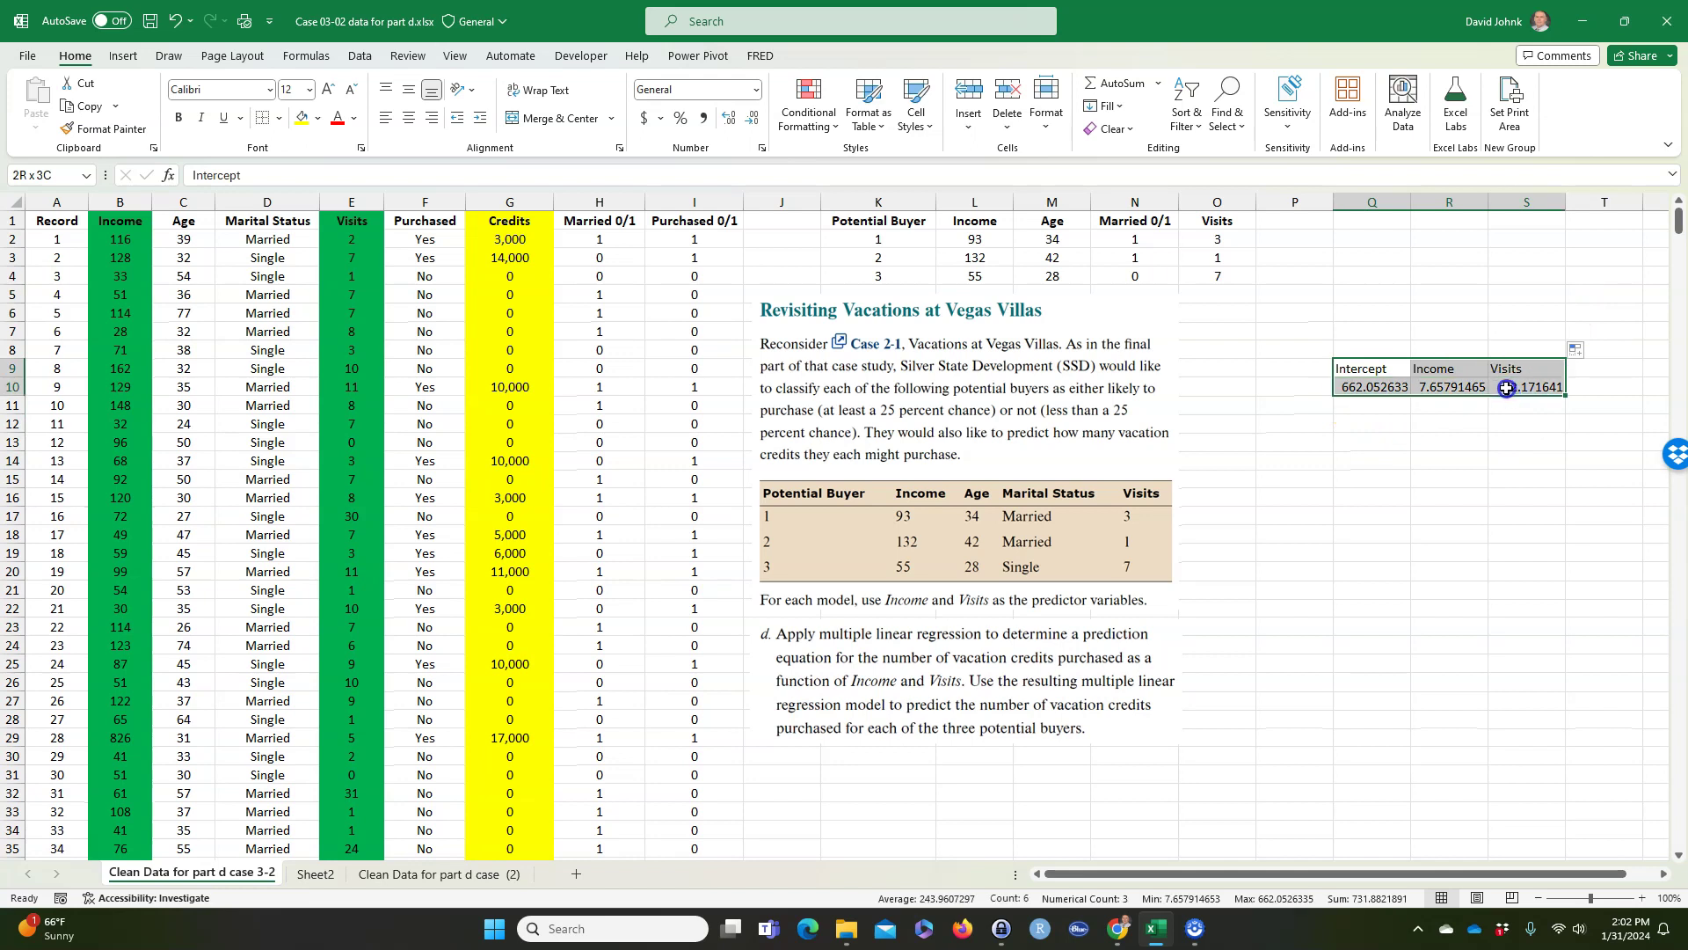
pyautogui.click(453, 875)
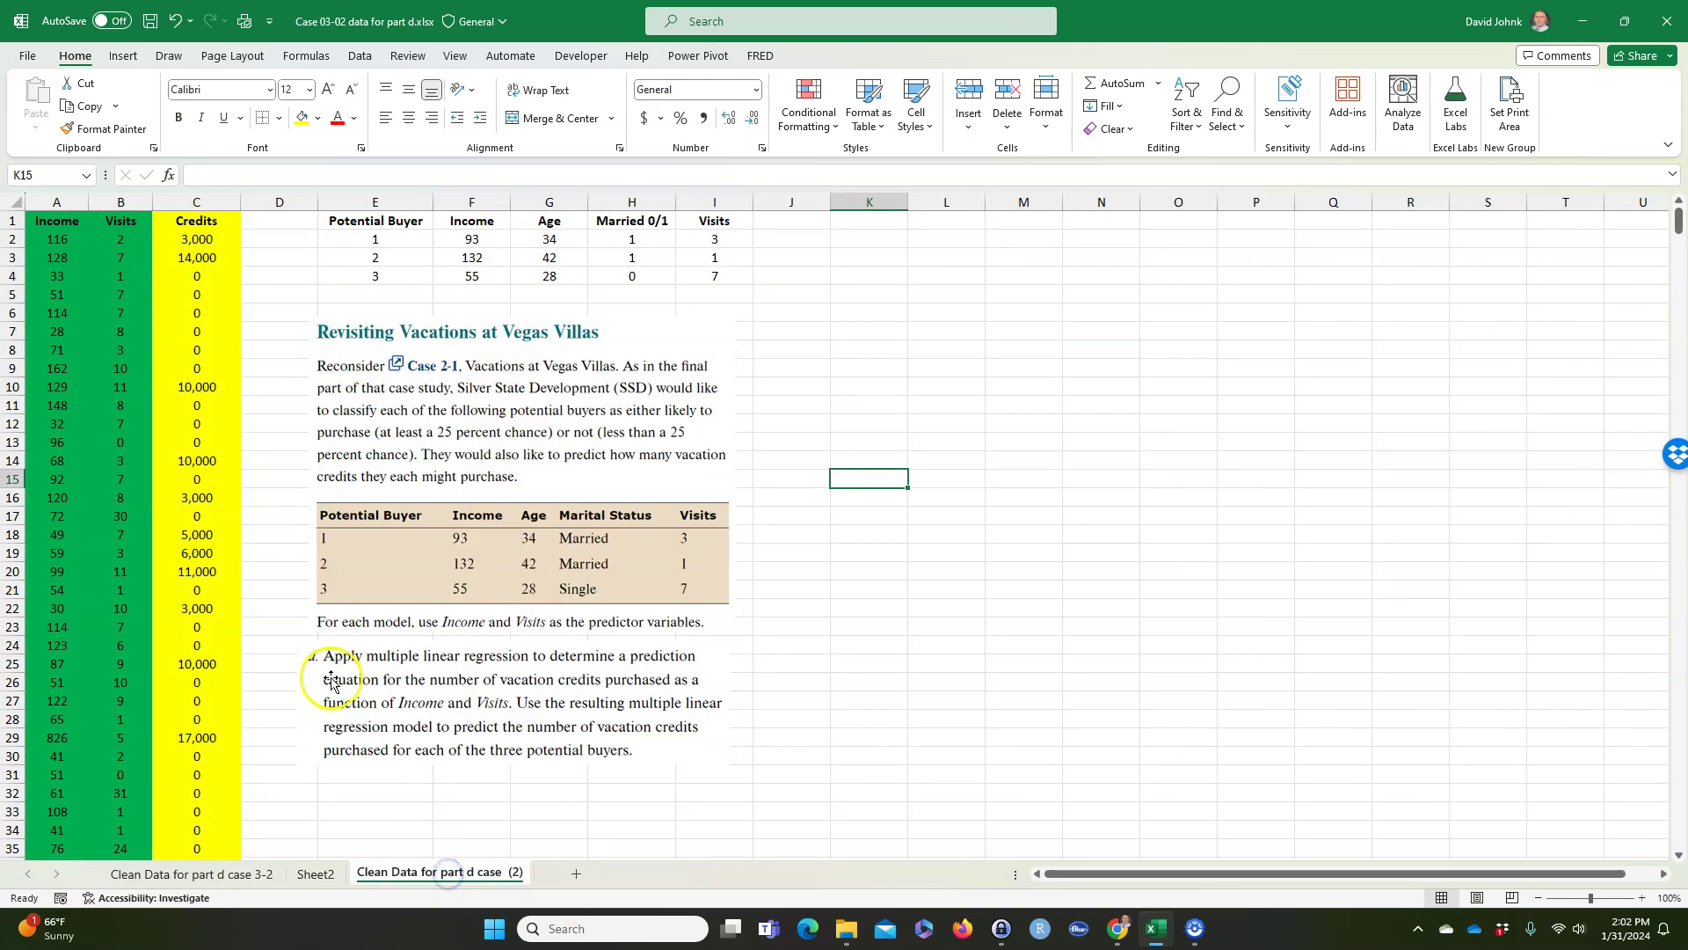
pyautogui.click(318, 875)
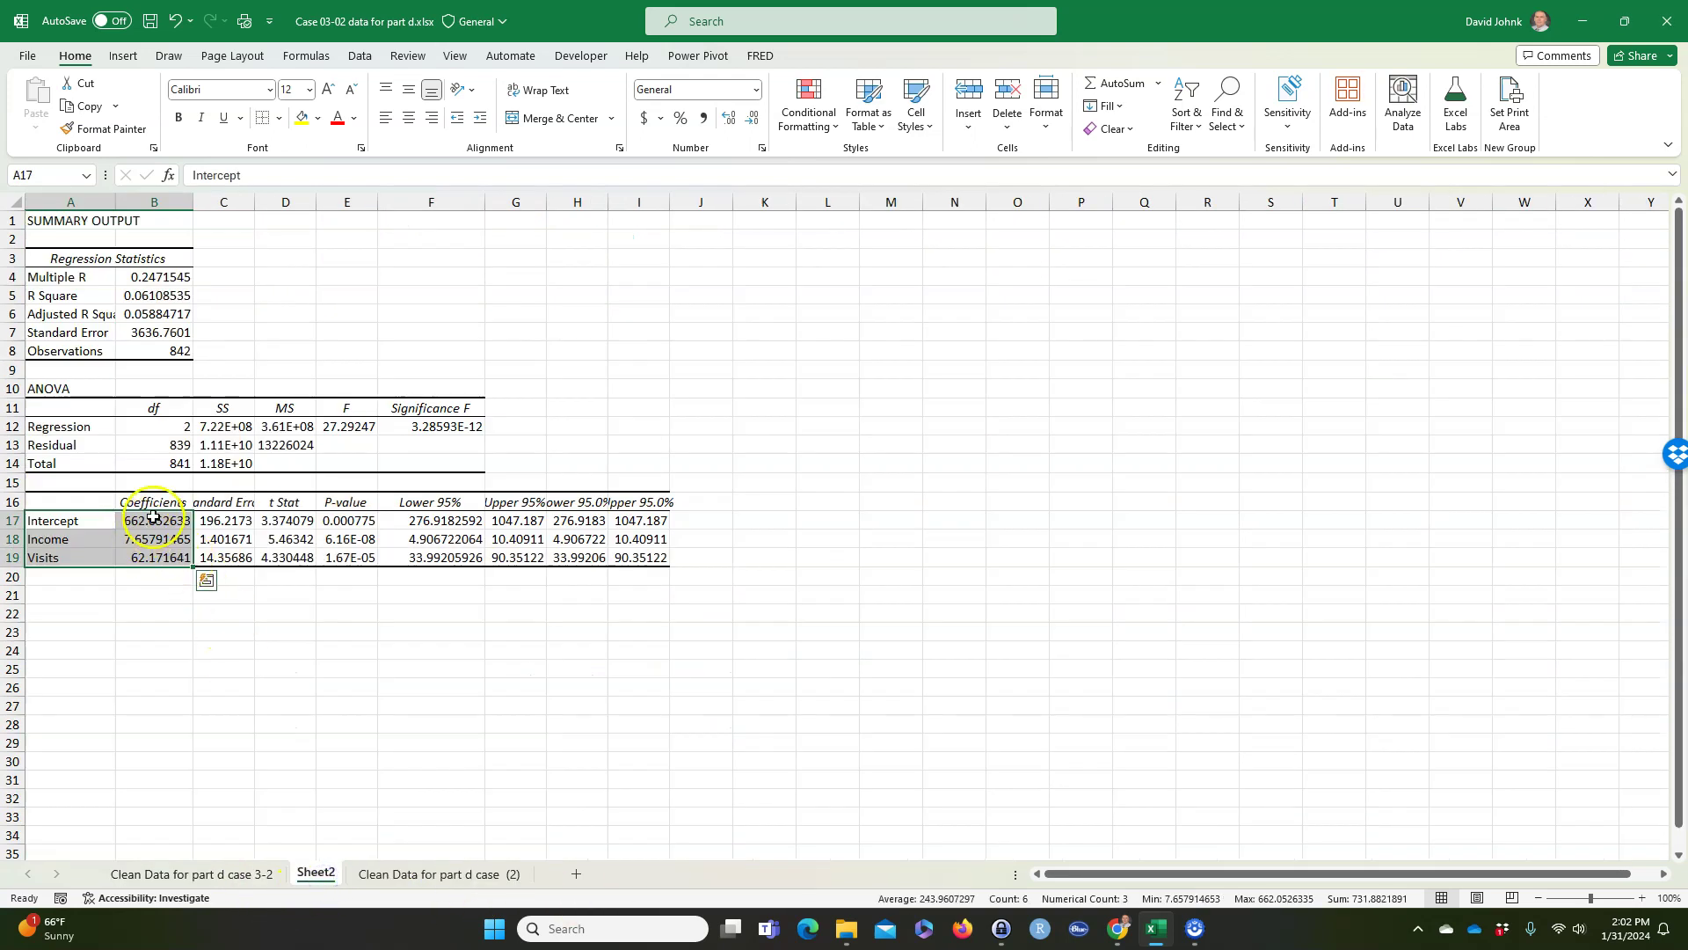
pyautogui.moveTo(68, 502); pyautogui.dragTo(132, 558)
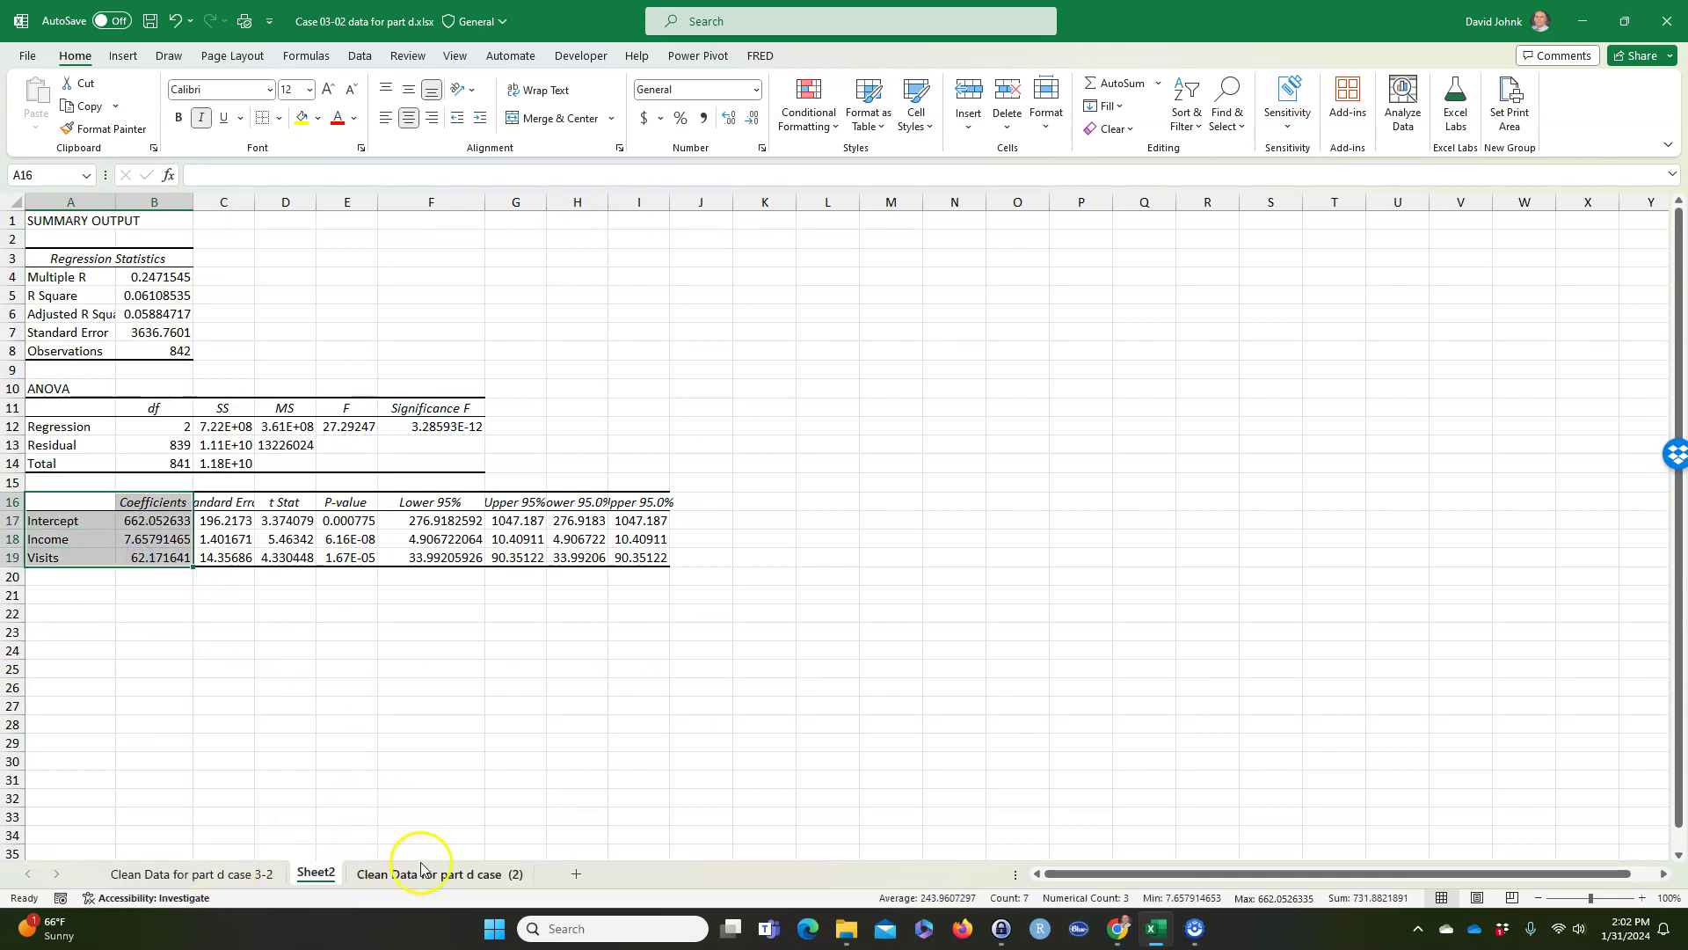
pyautogui.click(231, 875)
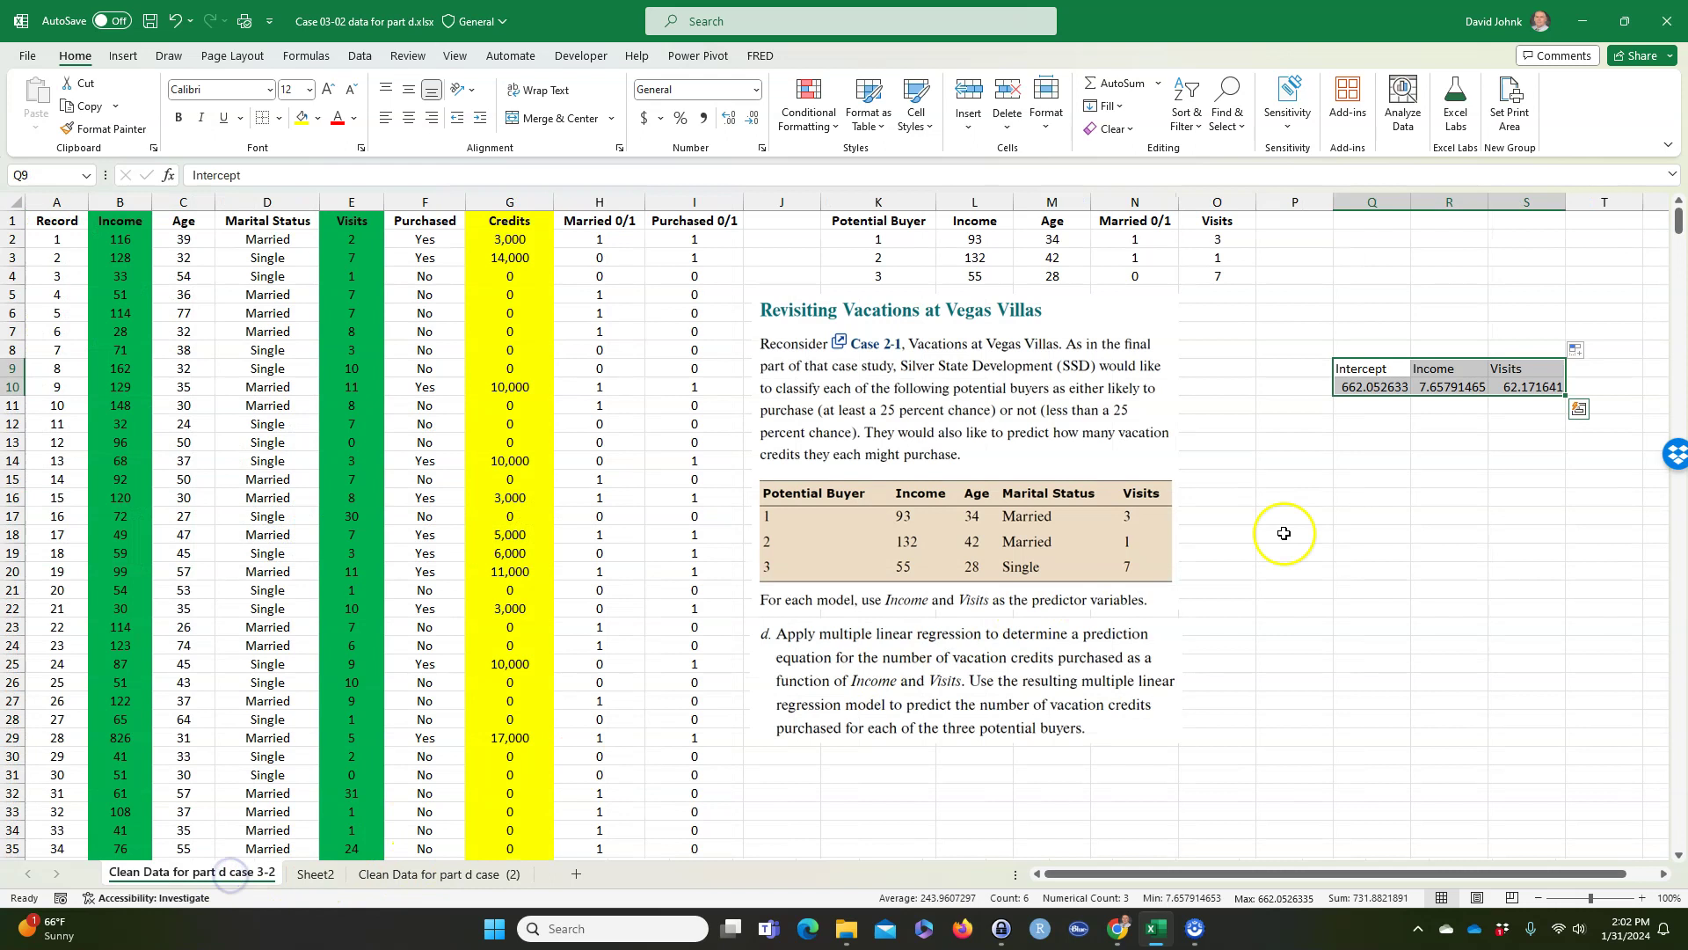
pyautogui.moveTo(1285, 518); pyautogui.dragTo(1336, 520)
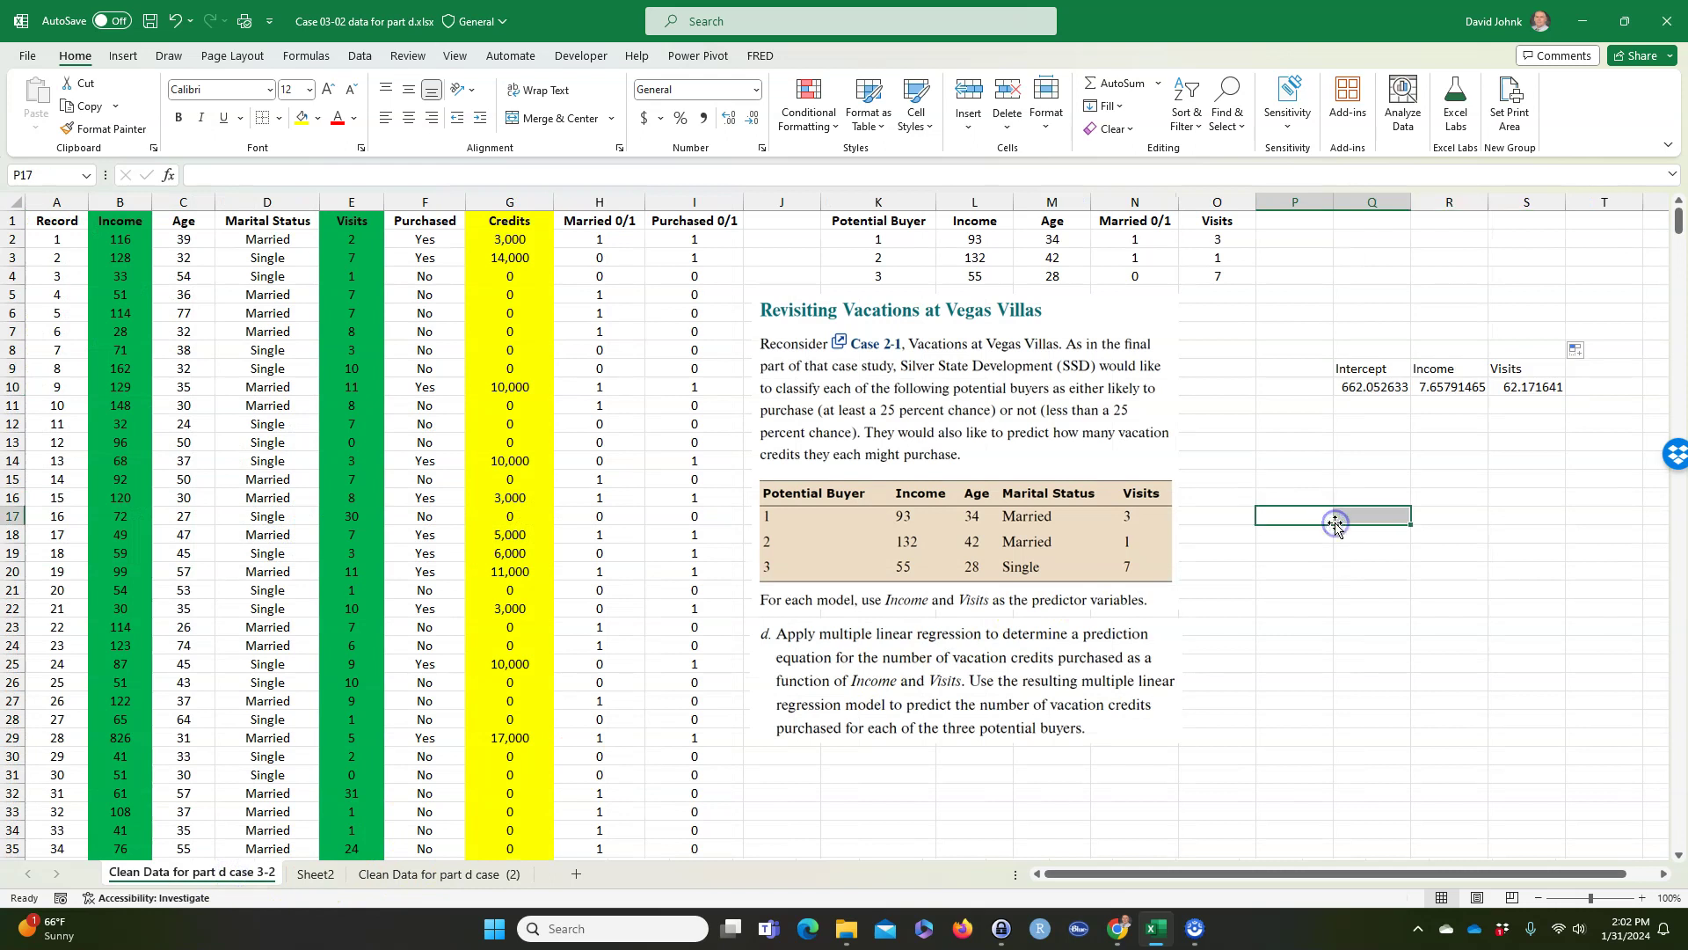
# Step: Add the header "Predicted Credits" in P1 beside the potential buyers' Visits and fit column P to it
pyautogui.click(1283, 225)
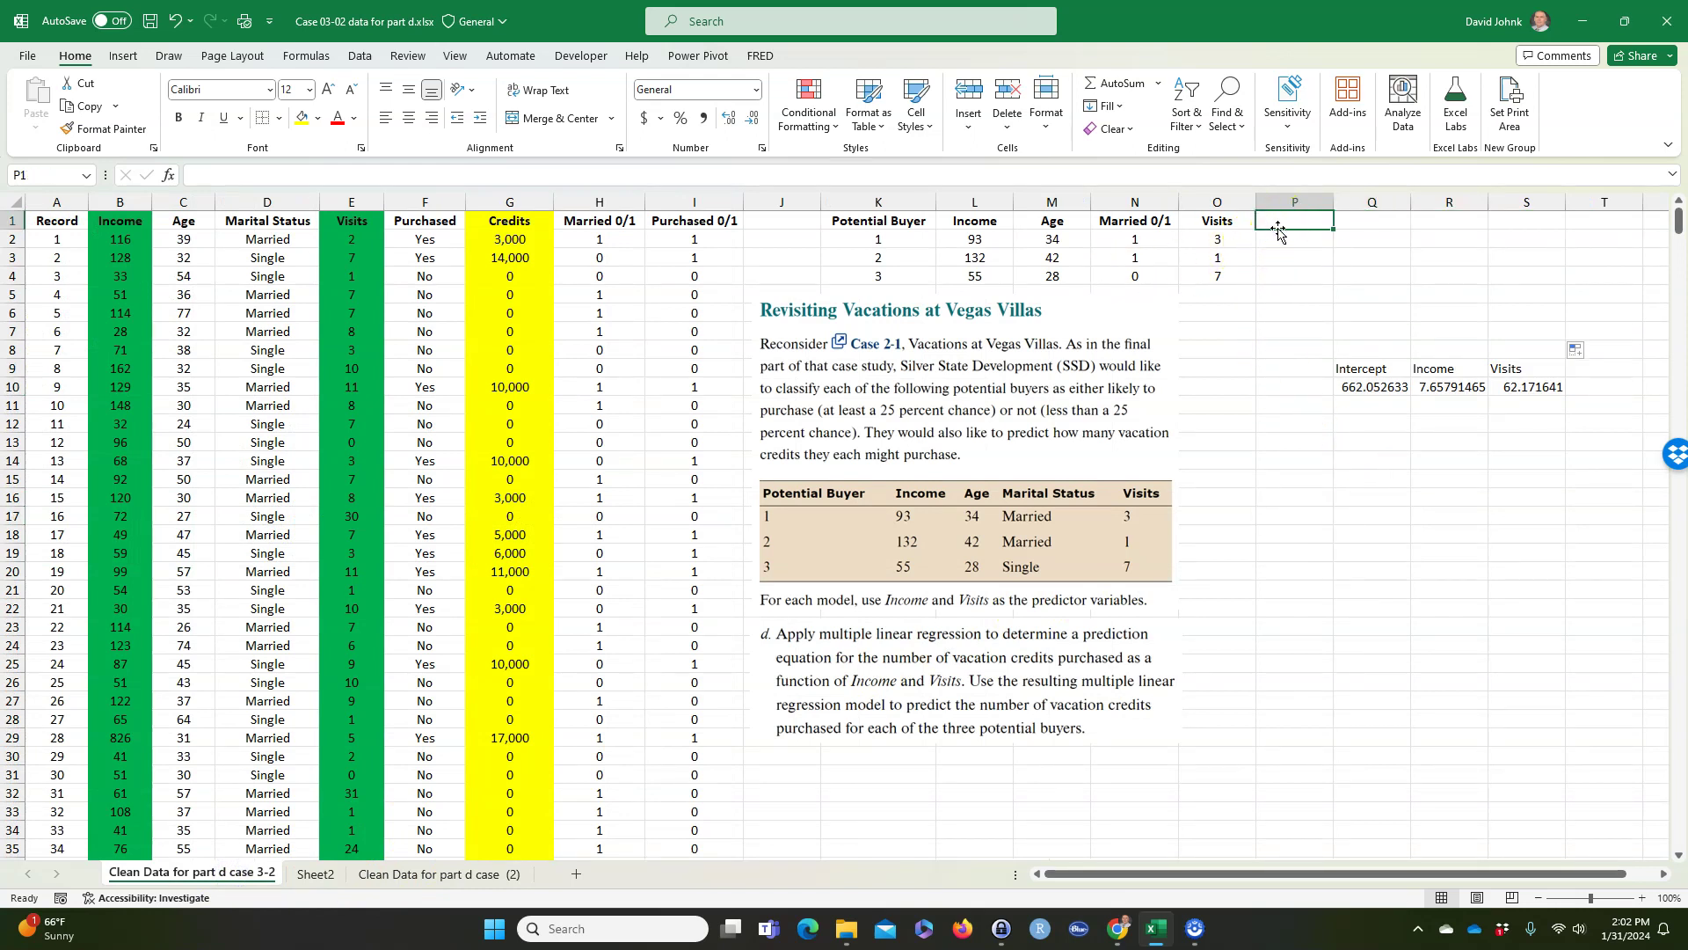
pyautogui.write('C')
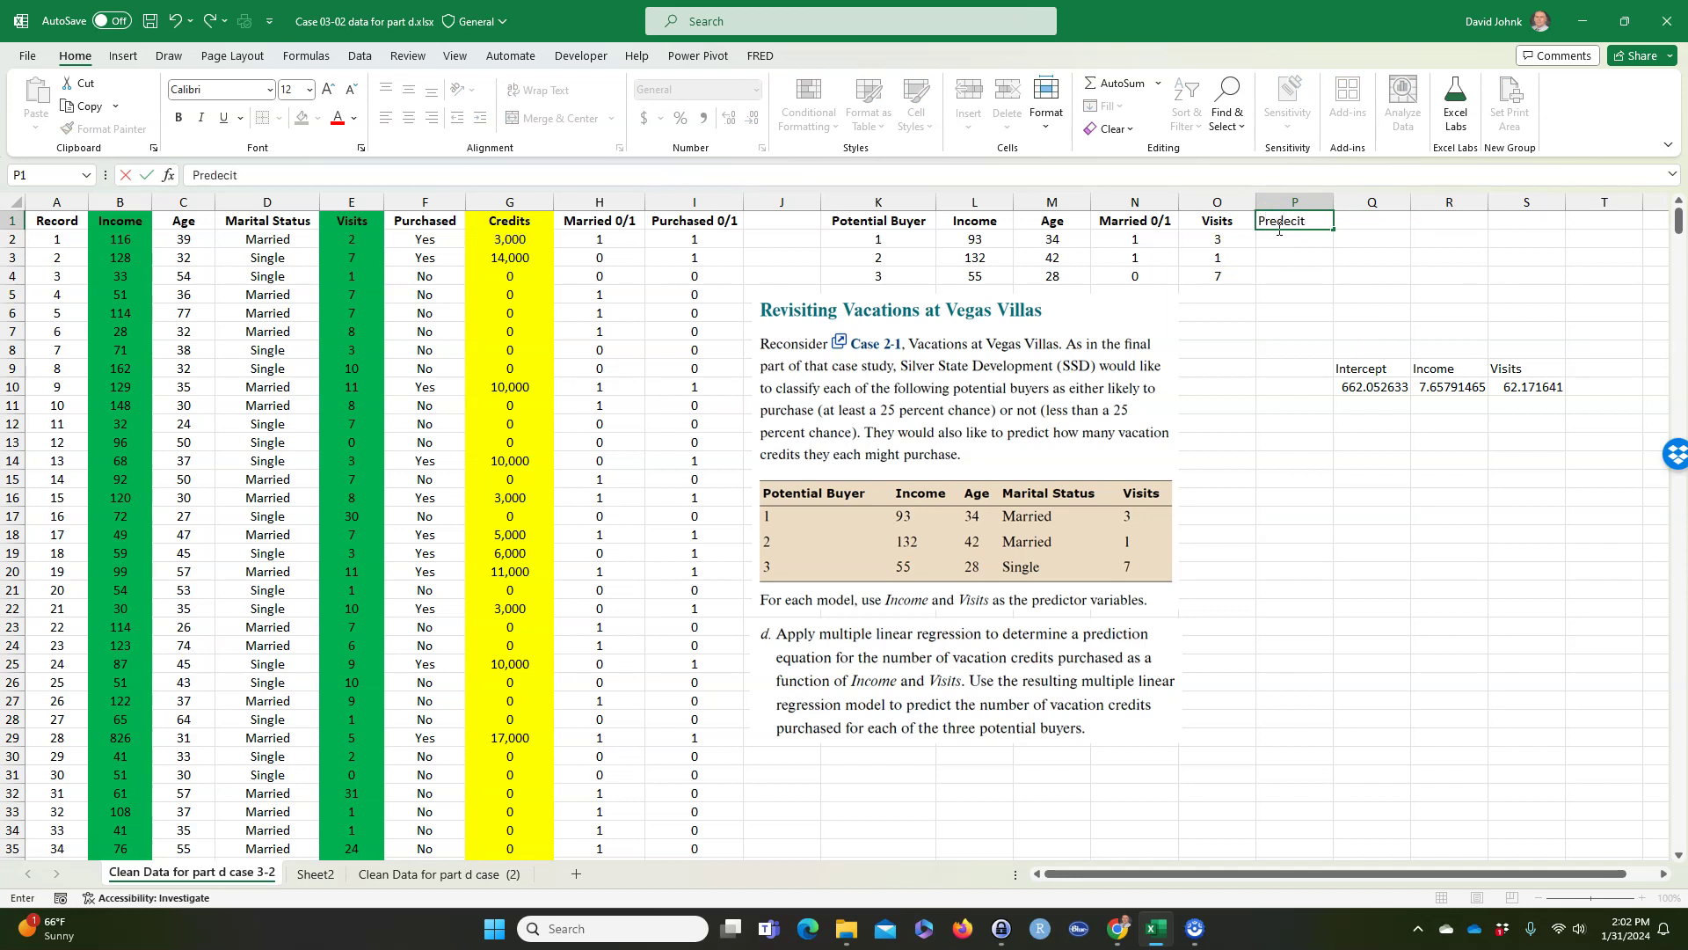
pyautogui.write('redecited Credits')
pyautogui.press('Return')
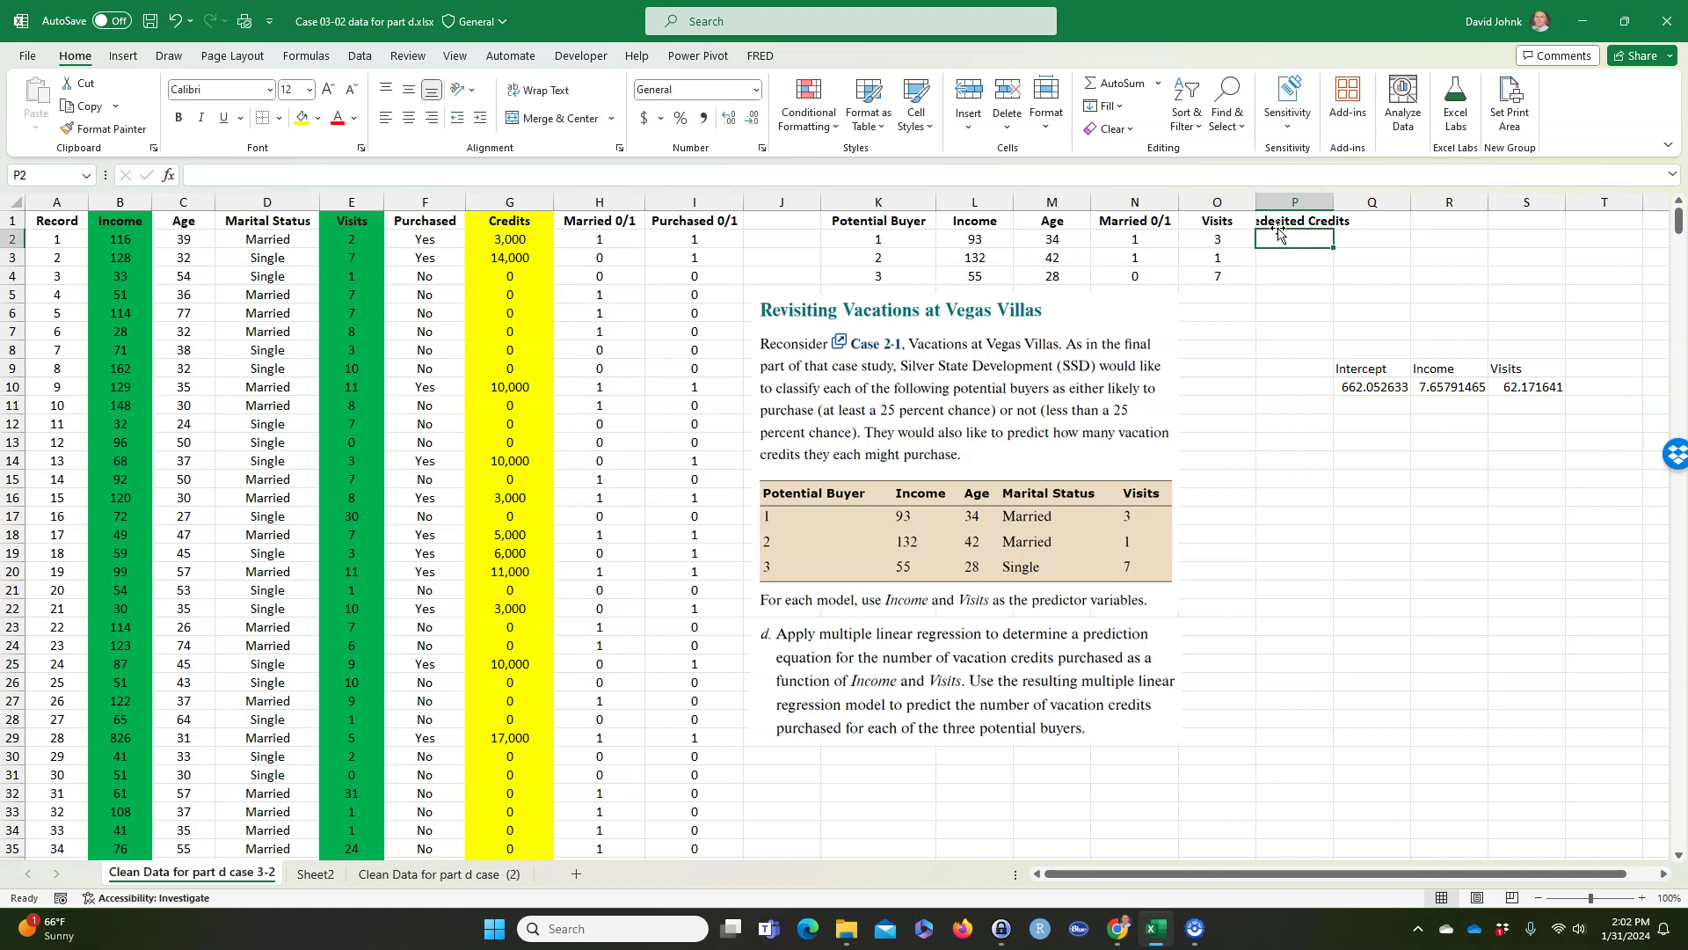
pyautogui.doubleClick(1334, 202)
pyautogui.click(1276, 223)
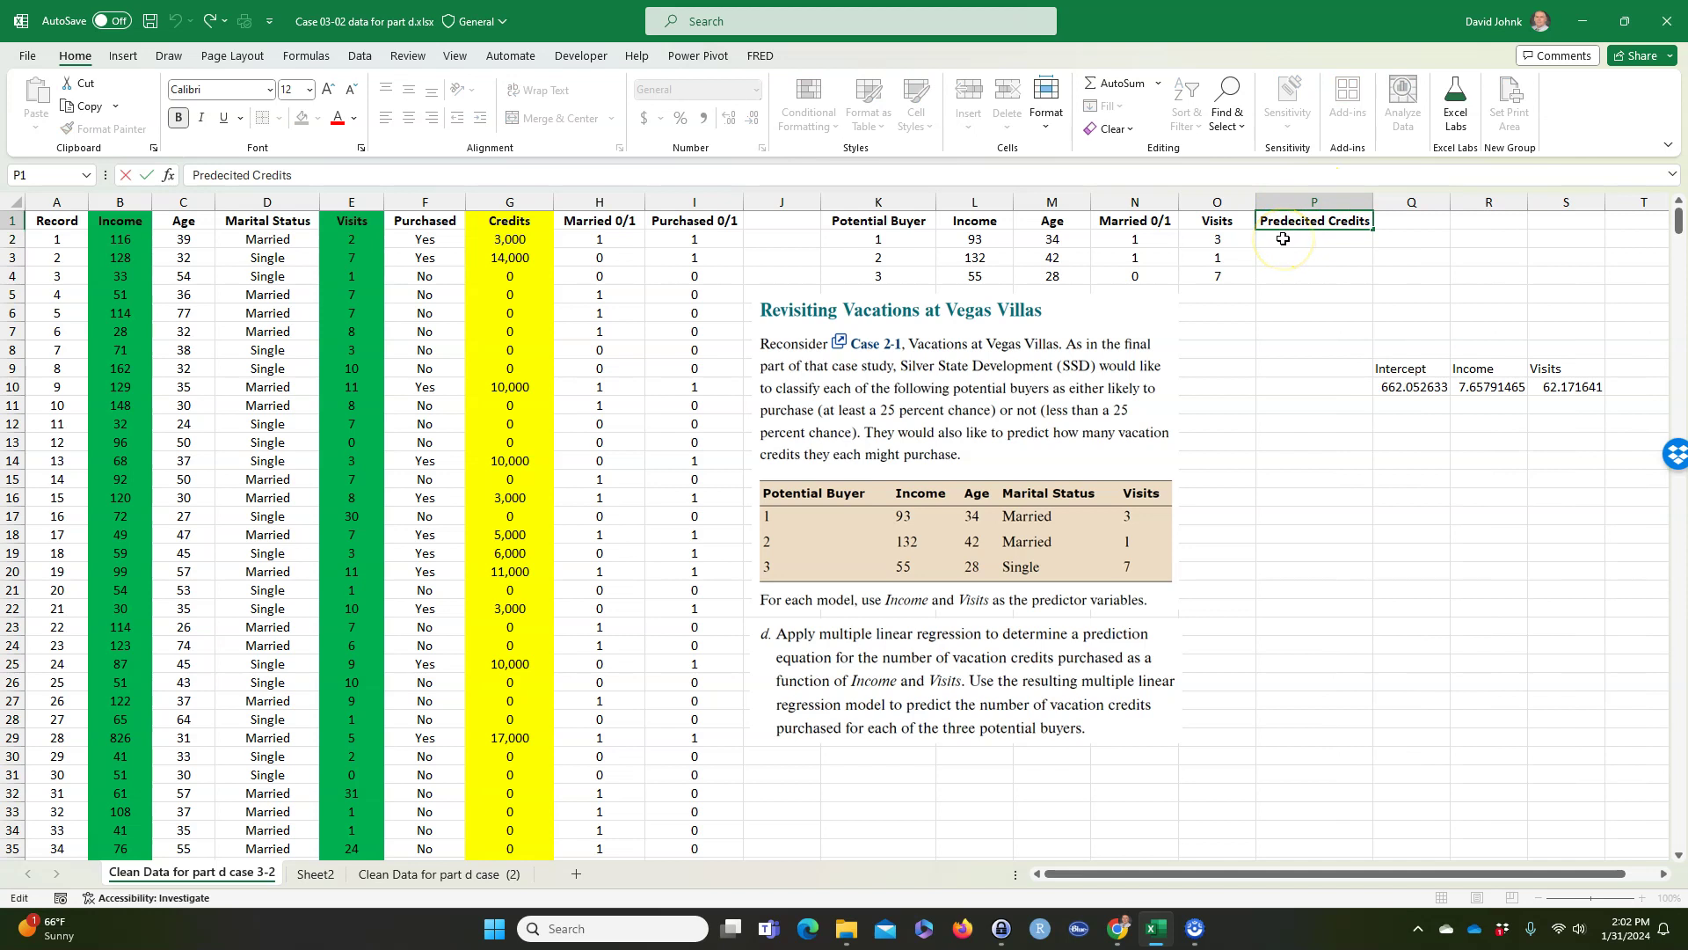
pyautogui.write('i')
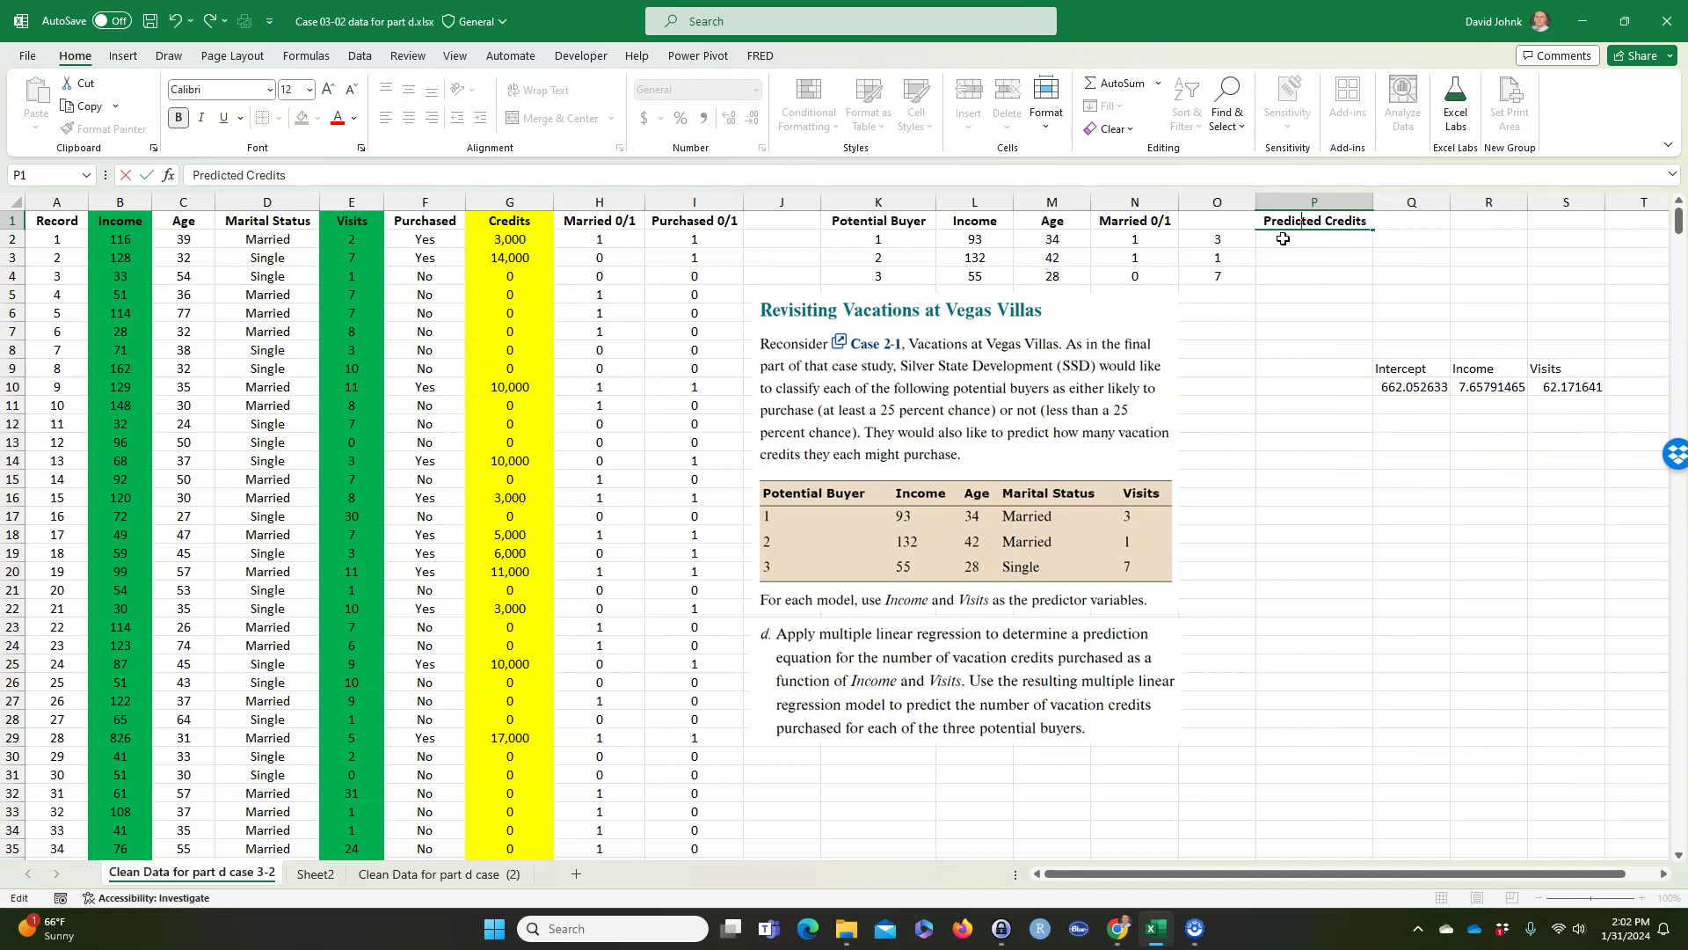
pyautogui.click(1299, 378)
# Step: Calculate the first buyer's predicted credits in P2 with the formula =$Q$10+$R$10*L2+$S$10*O2
pyautogui.click(1293, 233)
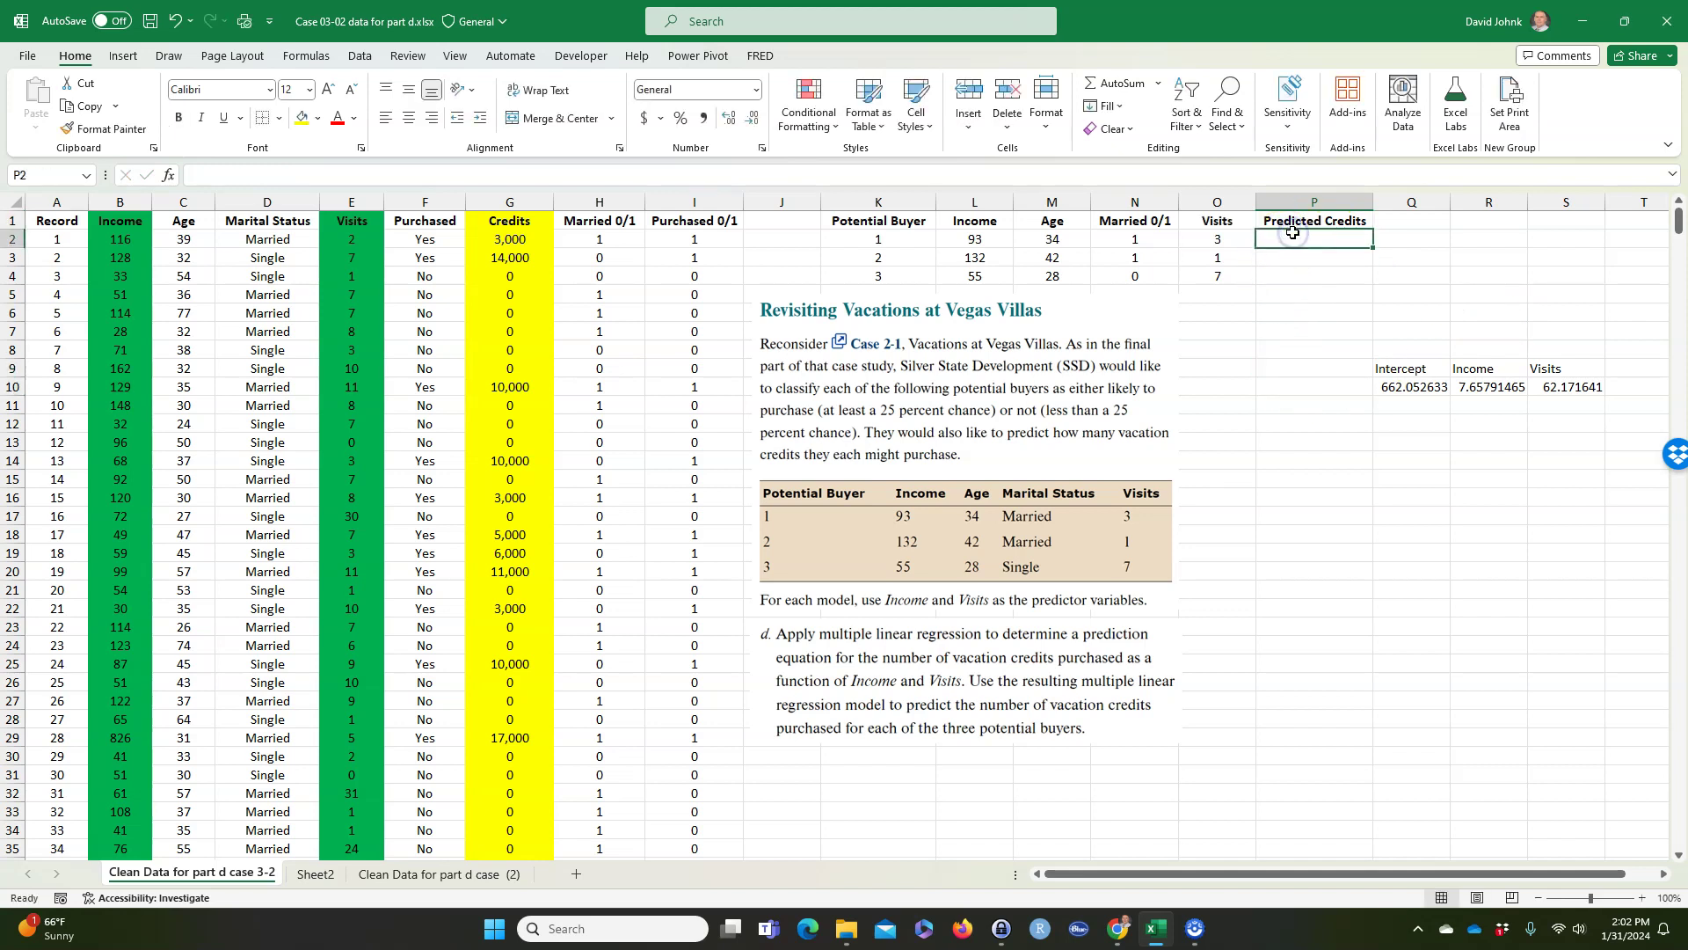
pyautogui.write('=')
pyautogui.click(1404, 384)
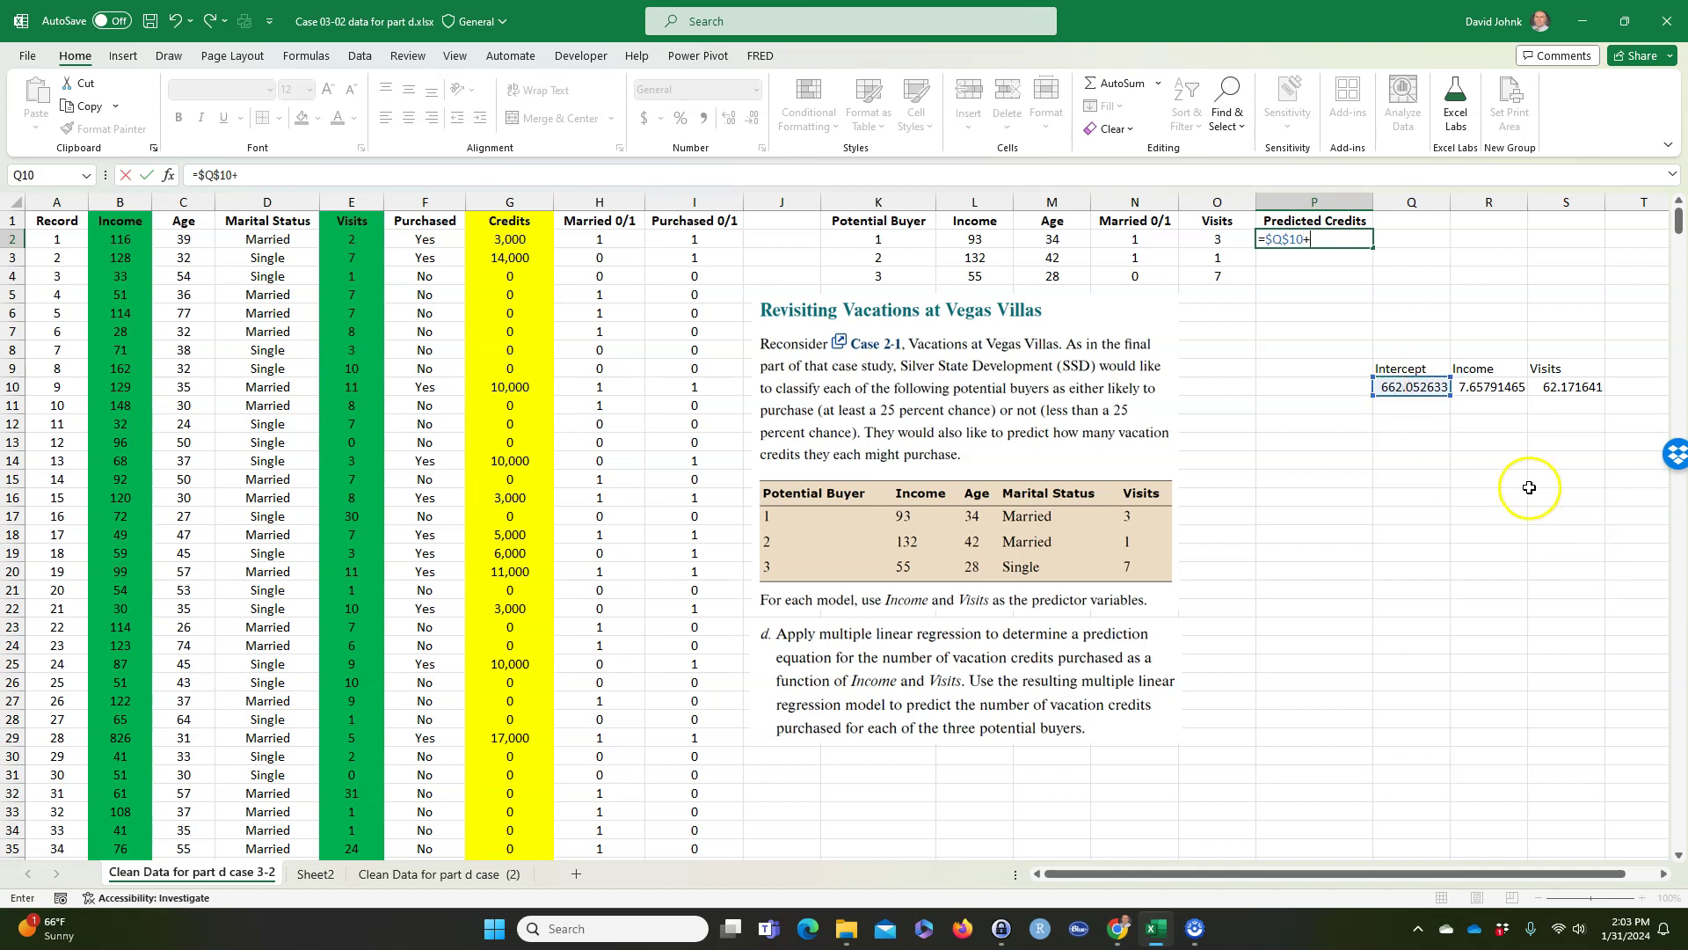
pyautogui.click(1480, 388)
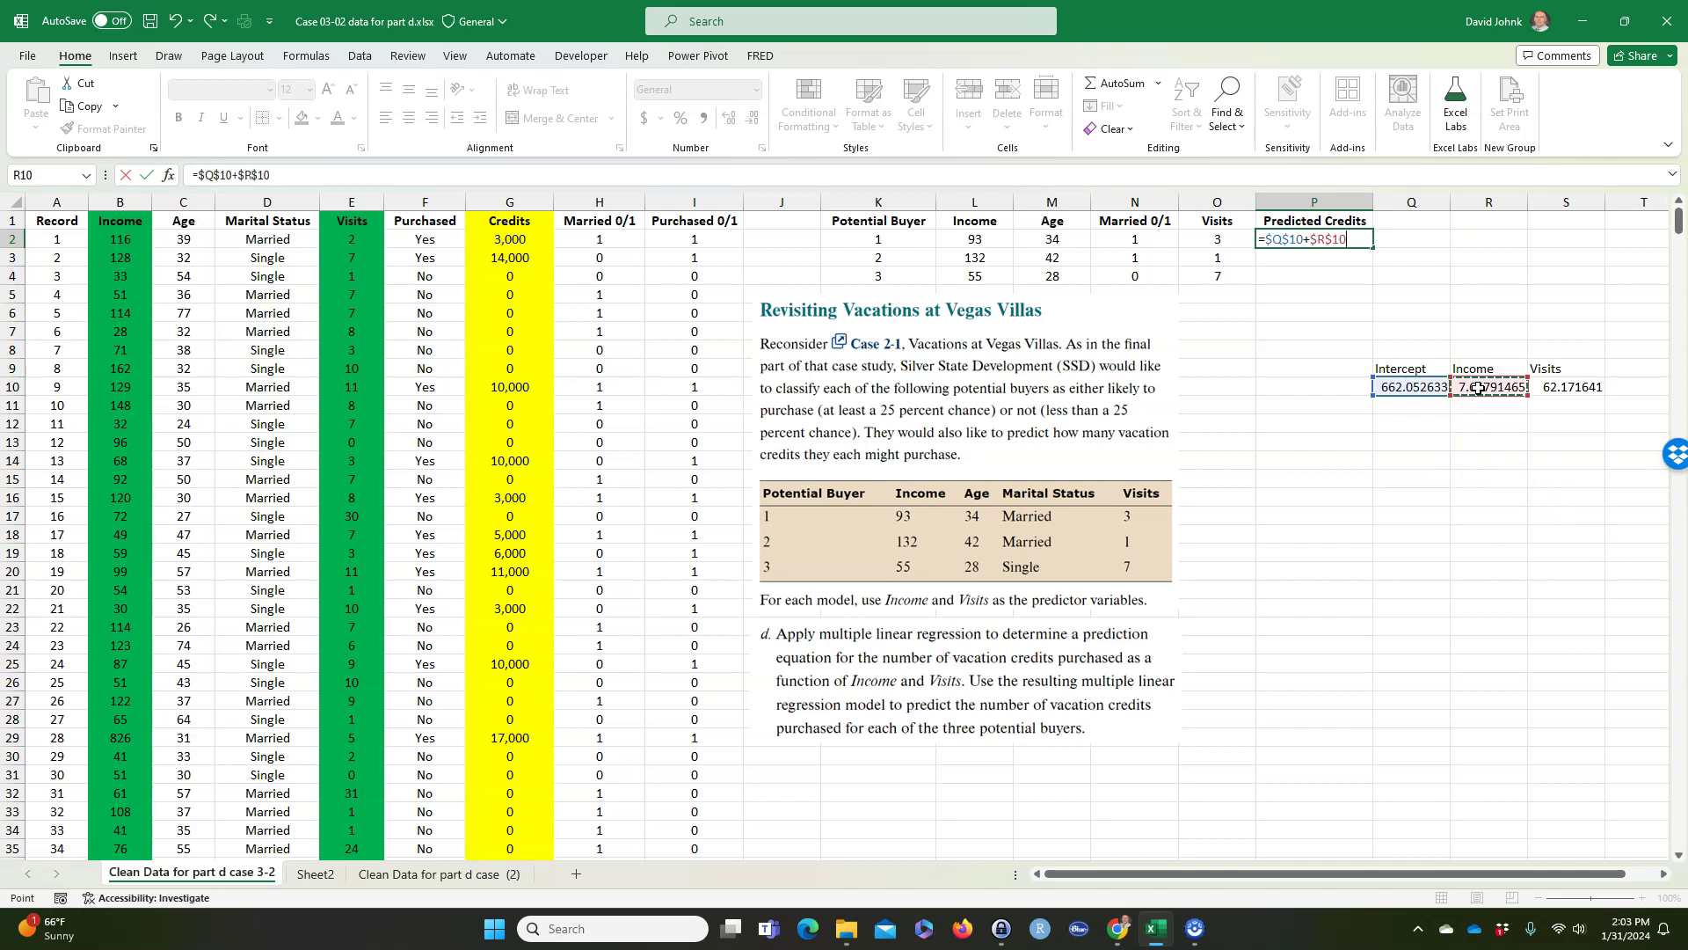
pyautogui.write('*')
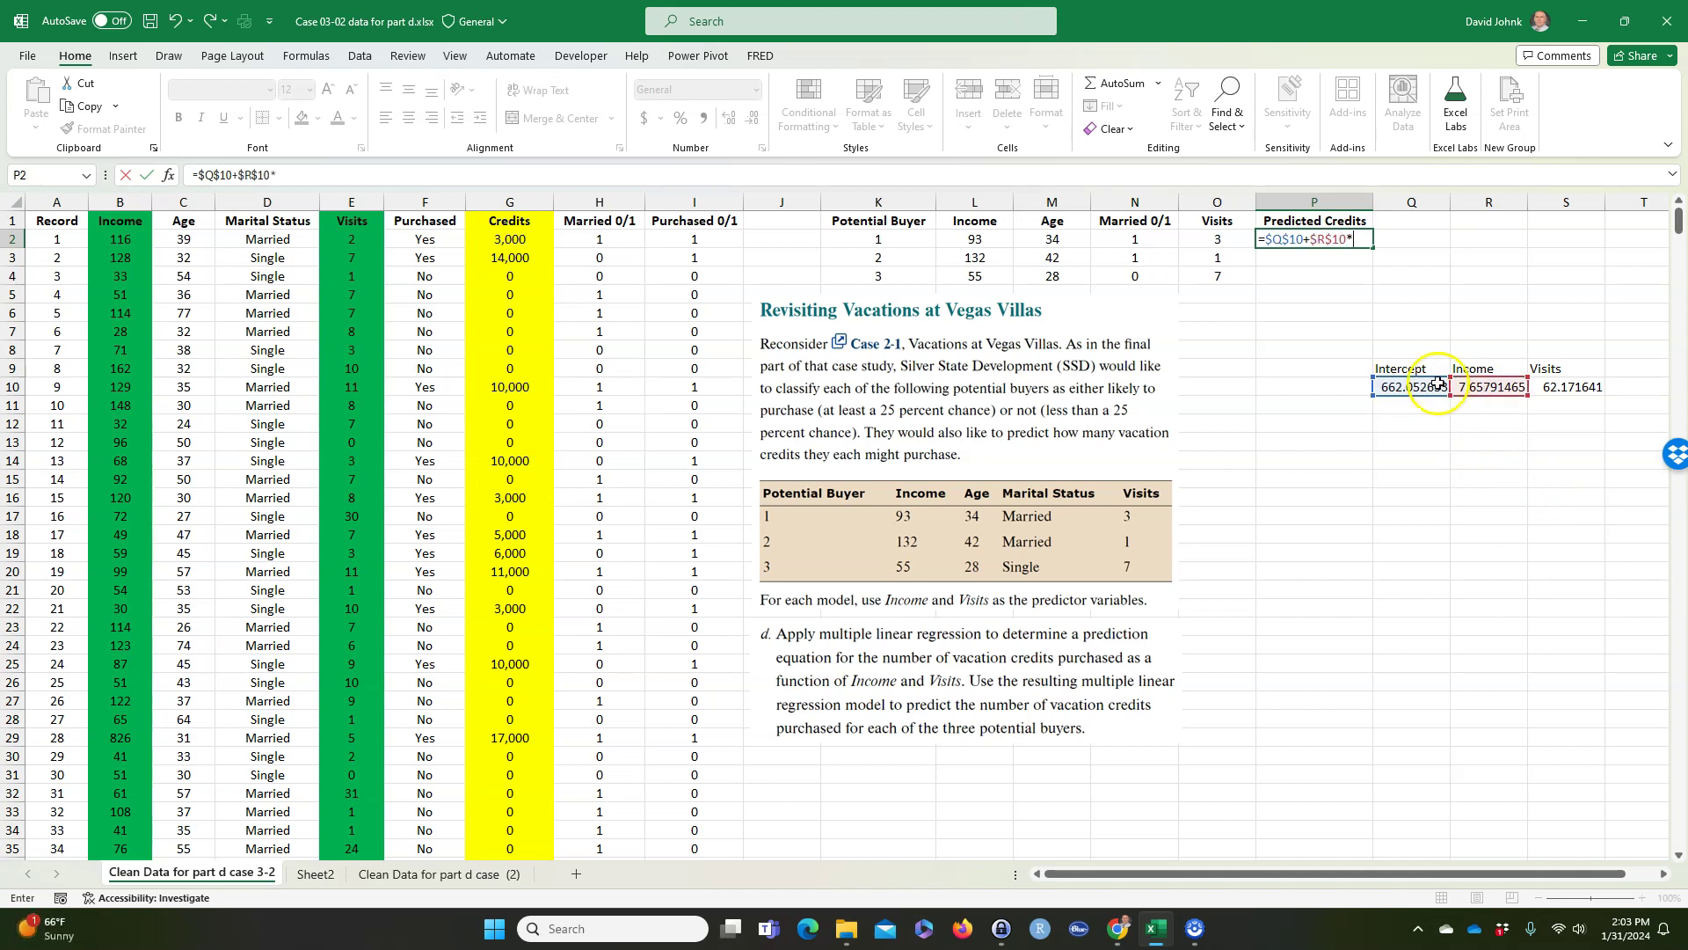
pyautogui.click(965, 239)
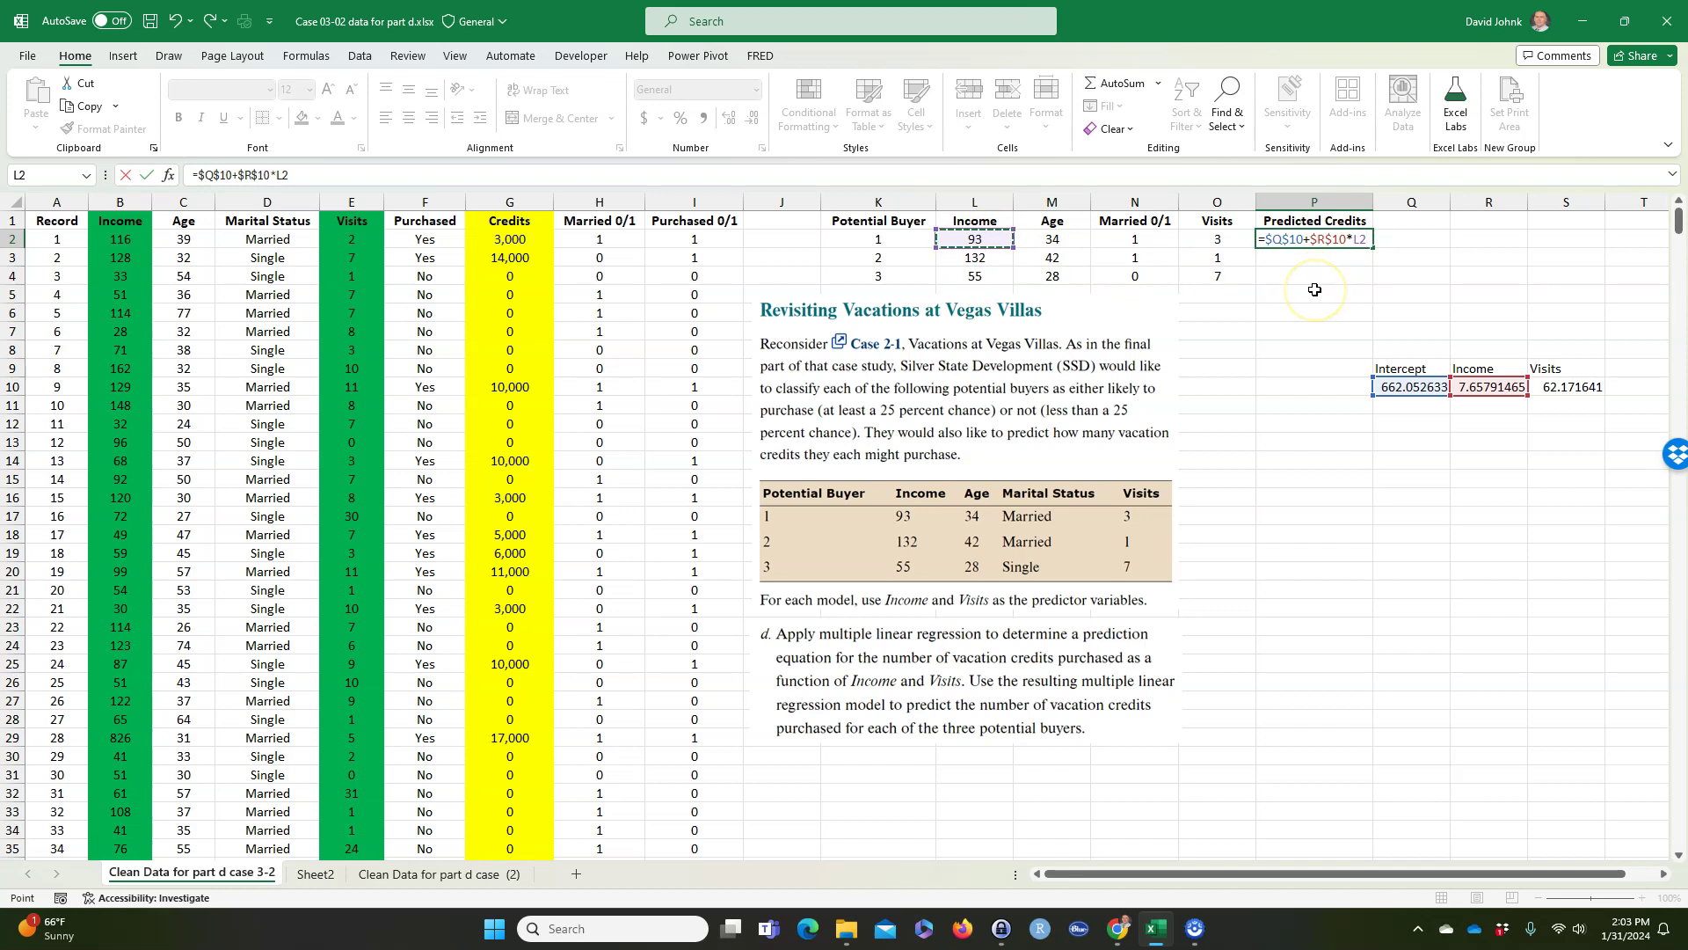
pyautogui.write('+')
pyautogui.click(1552, 390)
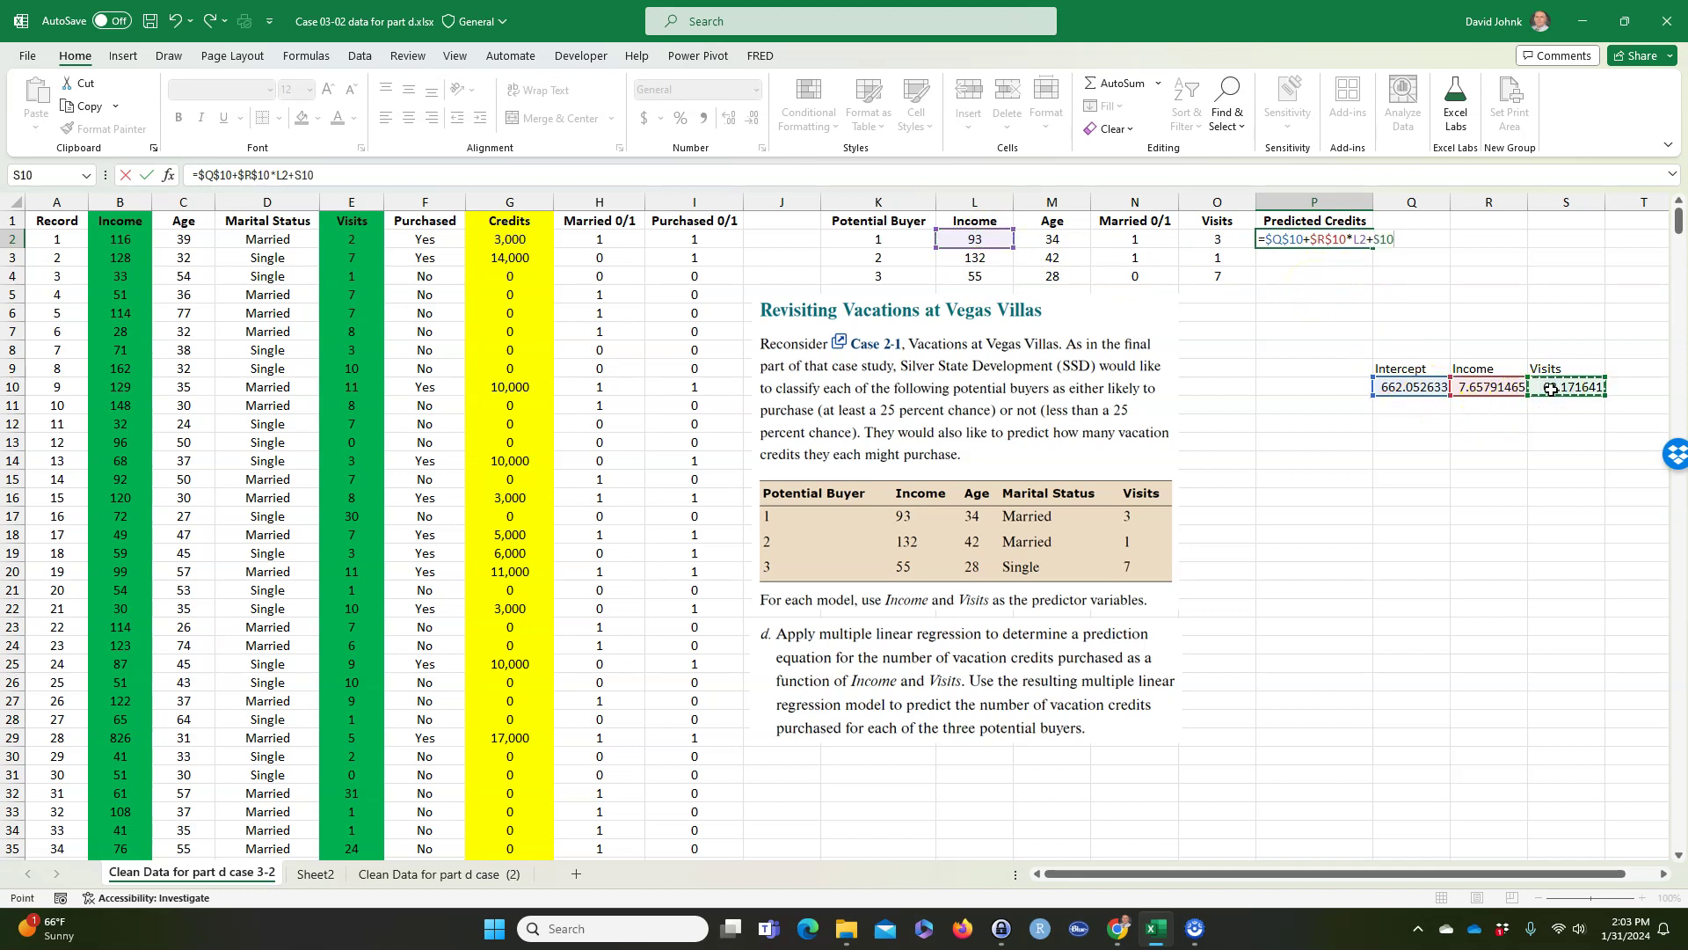
pyautogui.press('F4')
pyautogui.write('*')
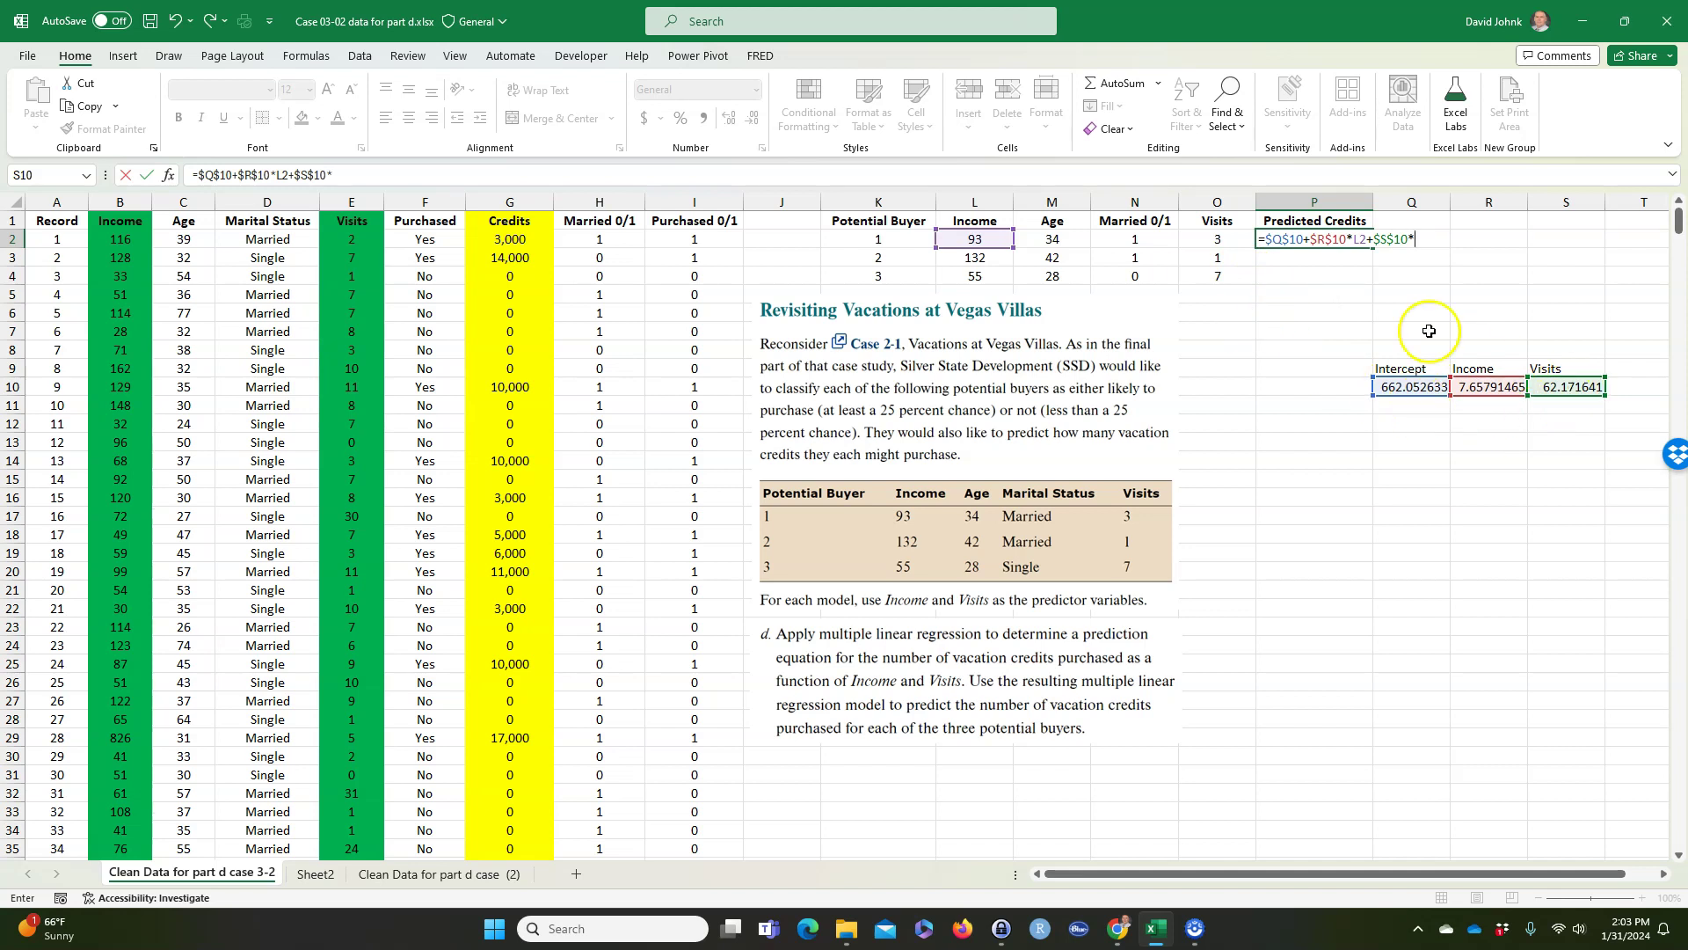
pyautogui.click(1209, 239)
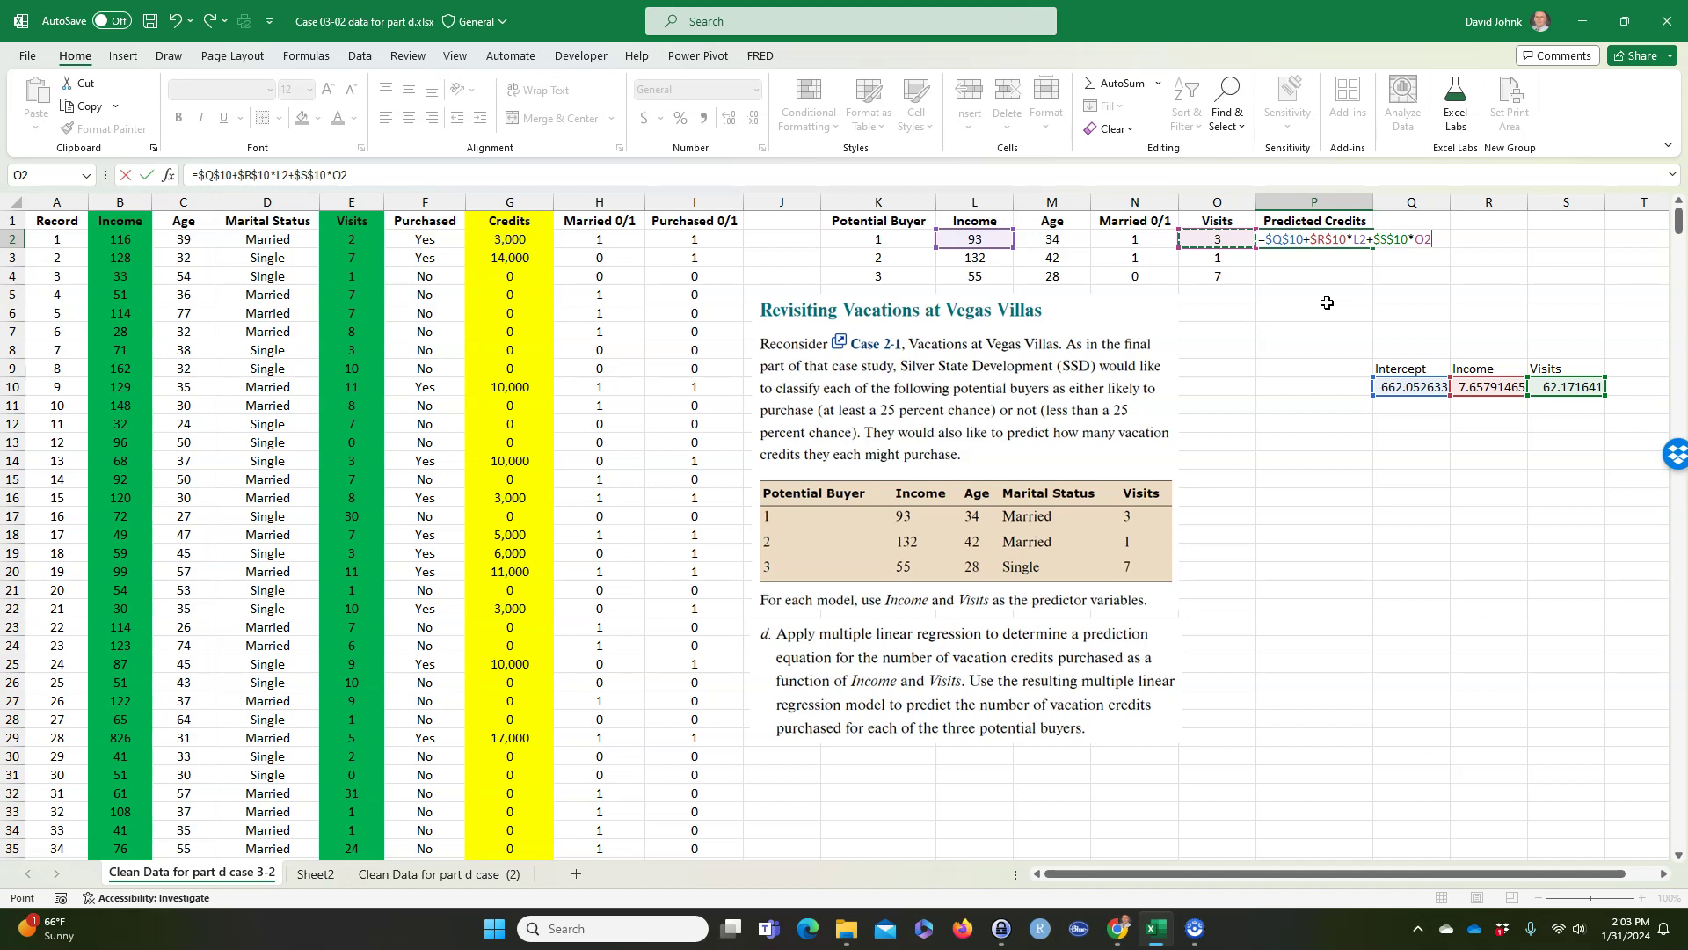
pyautogui.press('Return')
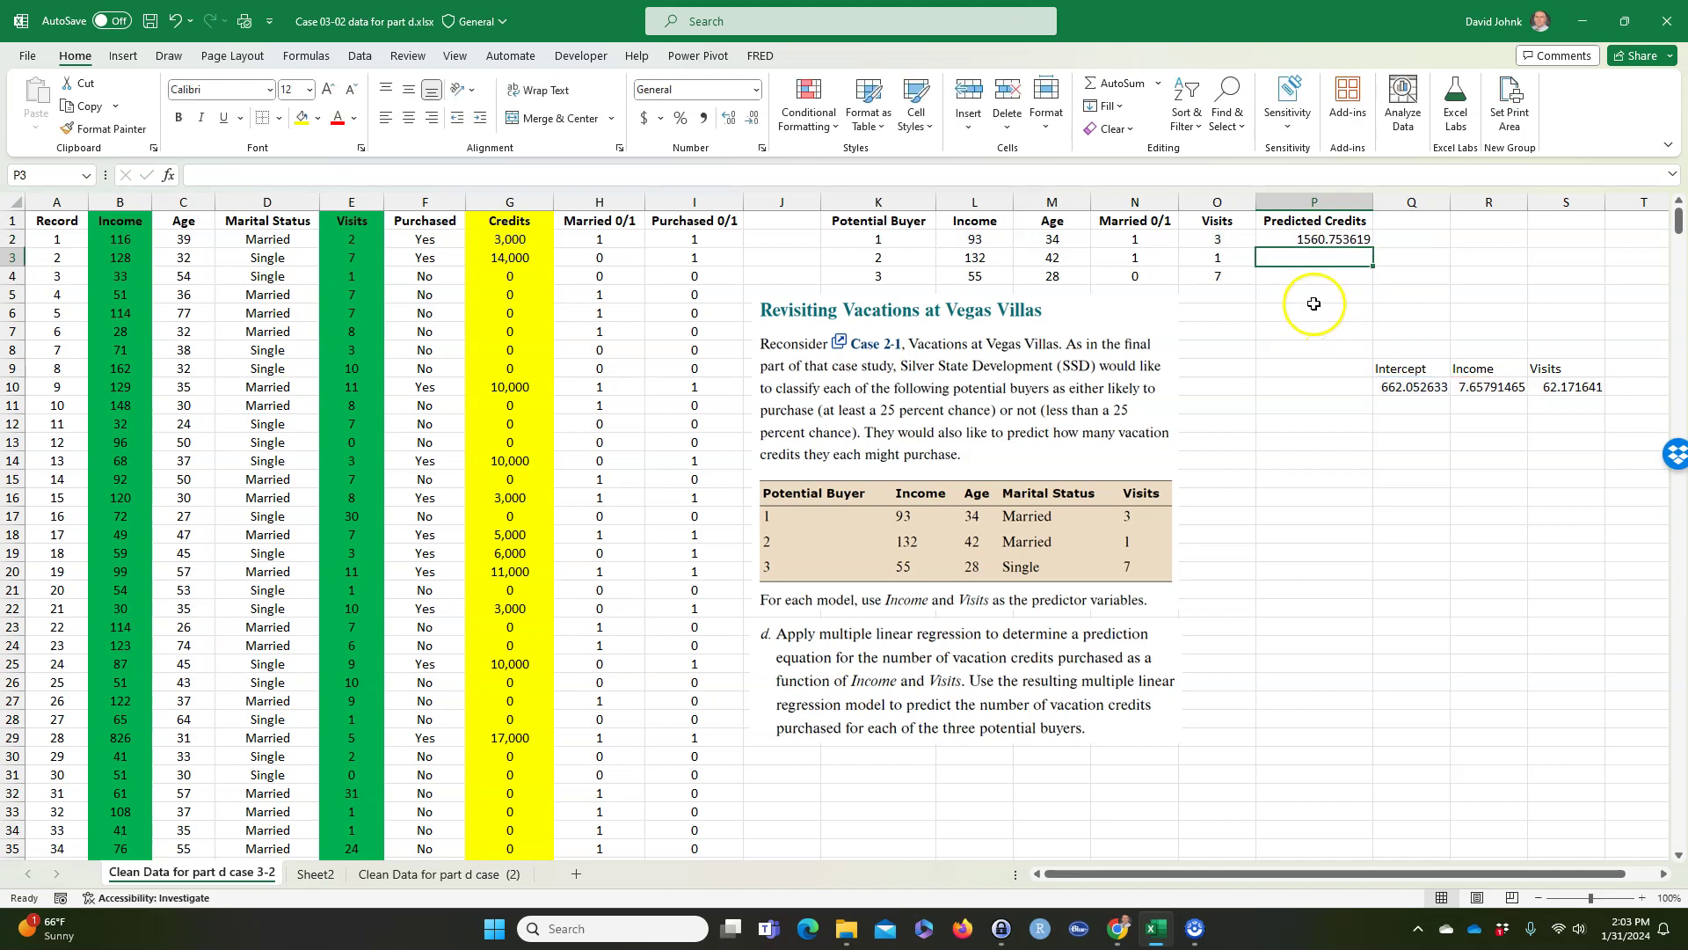
# Step: Format the prediction in P2 with no decimal places and fill its formula down to P4
pyautogui.click(1326, 238)
pyautogui.click(750, 121)
pyautogui.click(749, 123)
pyautogui.click(749, 121)
pyautogui.click(749, 121)
pyautogui.click(750, 121)
pyautogui.click(749, 121)
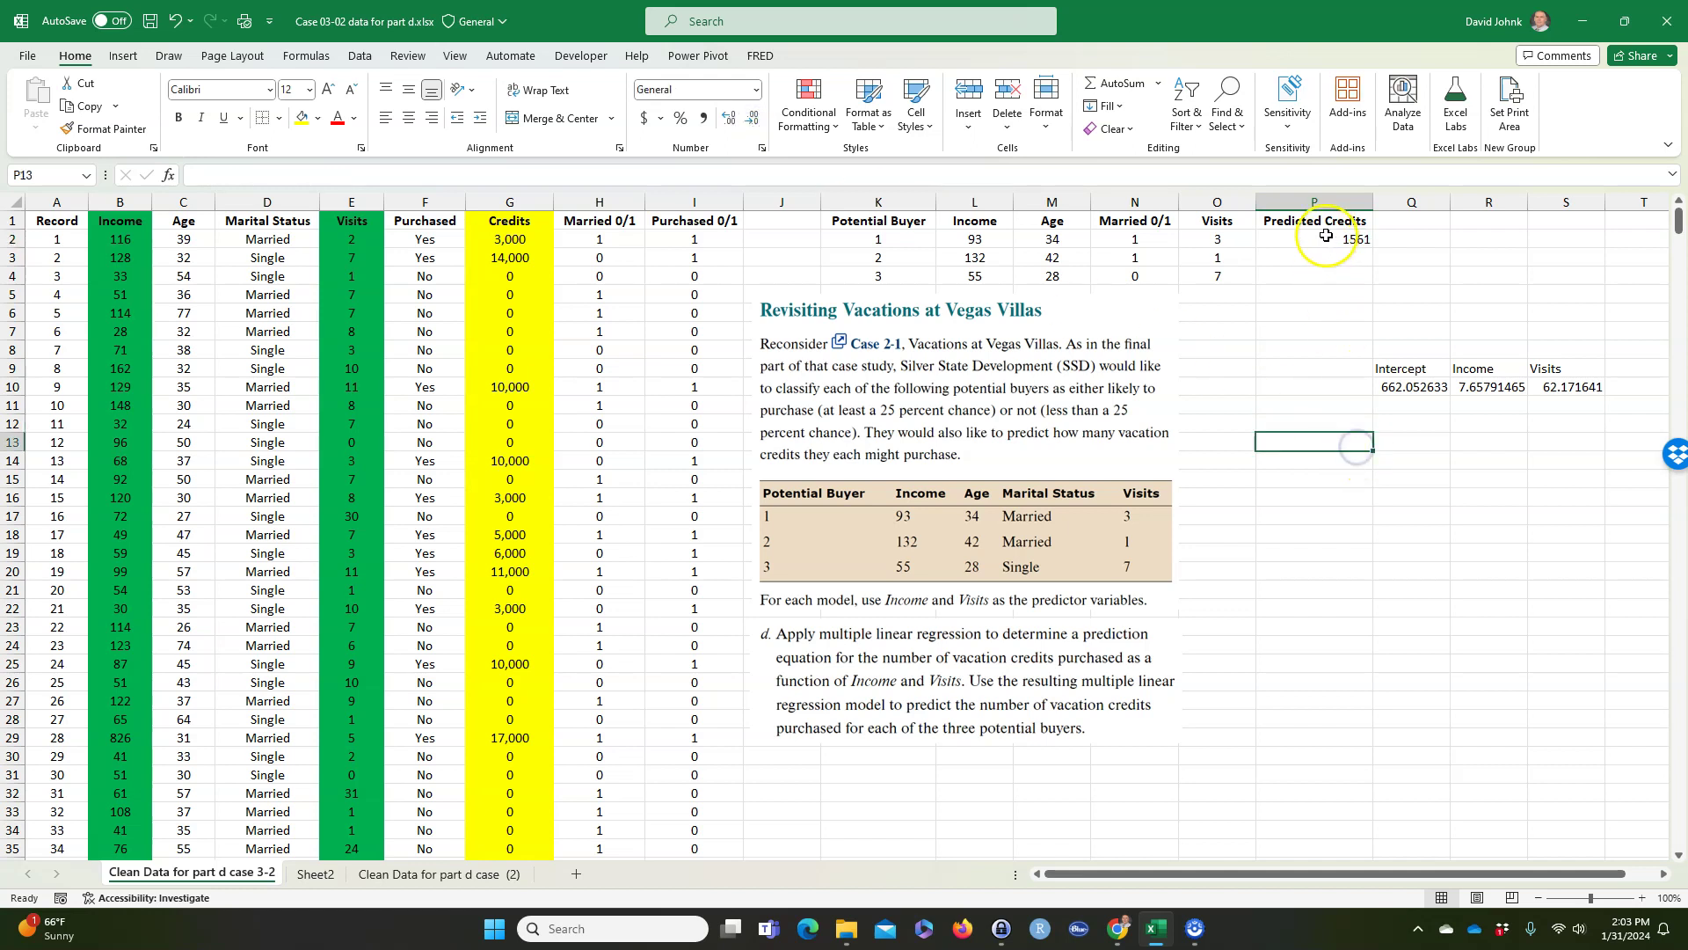
pyautogui.moveTo(1373, 249); pyautogui.dragTo(1372, 282)
pyautogui.click(1292, 347)
# Step: Display the prediction formulas beside their results by entering =FORMULATEXT(P2) in Q2 and filling it down to Q4
pyautogui.click(1408, 238)
pyautogui.write('=form')
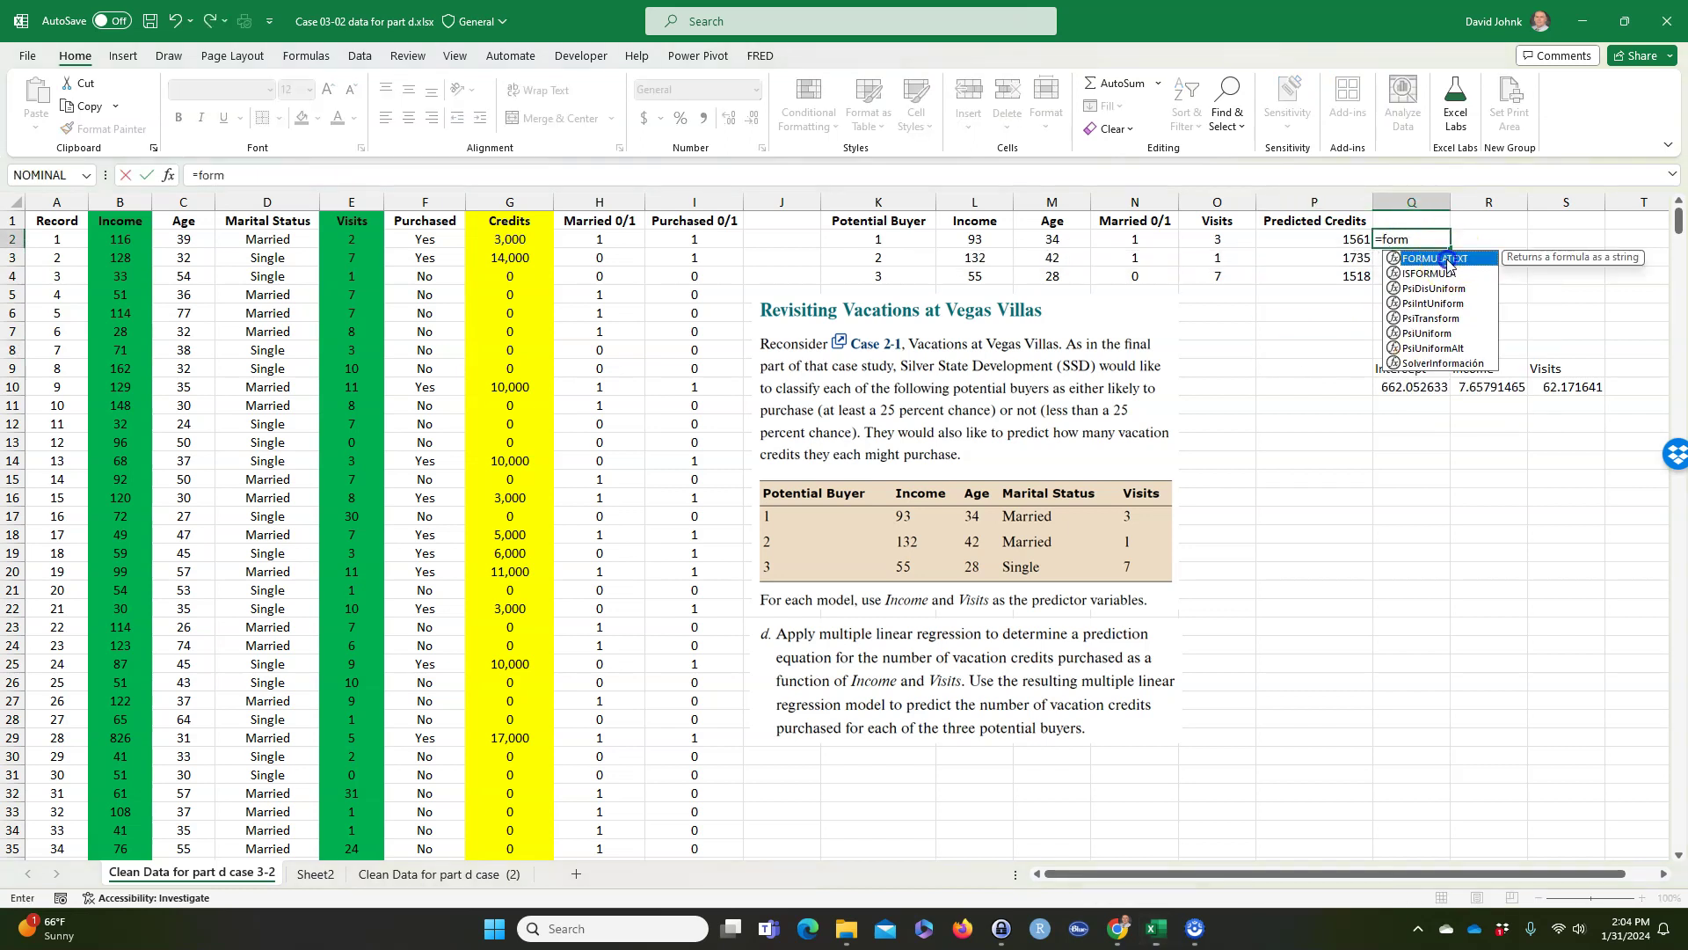
pyautogui.doubleClick(1435, 259)
pyautogui.click(1333, 244)
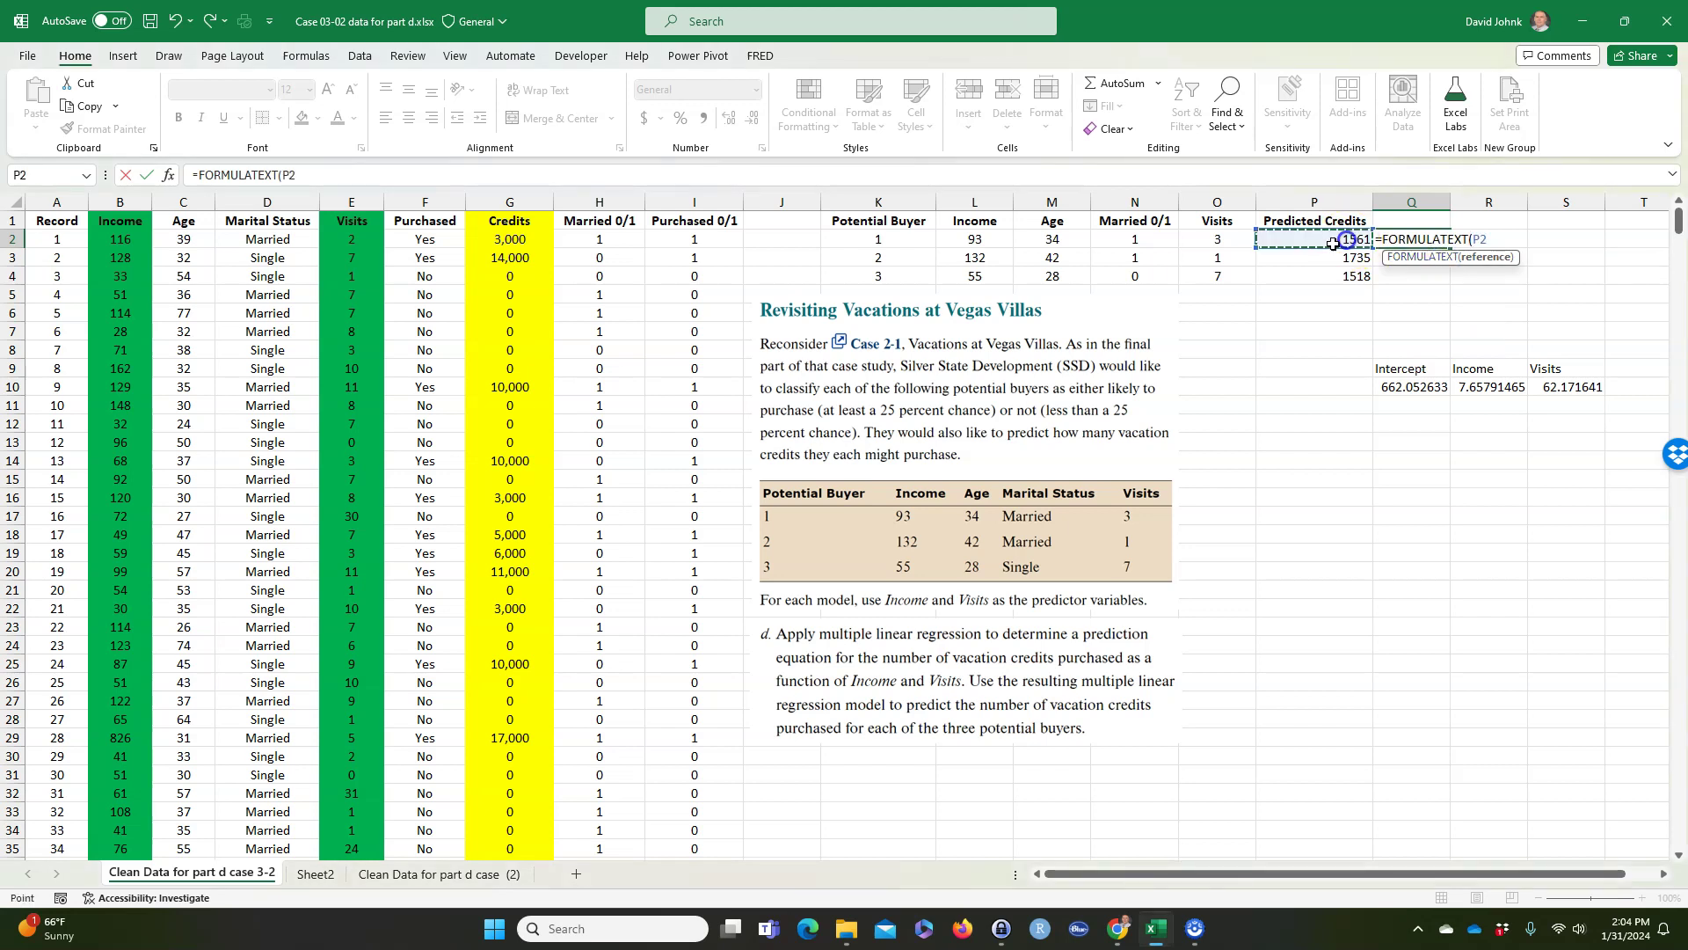
pyautogui.press('Return')
pyautogui.click(1411, 242)
pyautogui.moveTo(1449, 251); pyautogui.dragTo(1447, 279)
# Step: Highlight the Predicted Credits cells P1:P4 and the Potential Buyer cells K1:K4 with yellow fill
pyautogui.moveTo(1315, 220); pyautogui.dragTo(1317, 273)
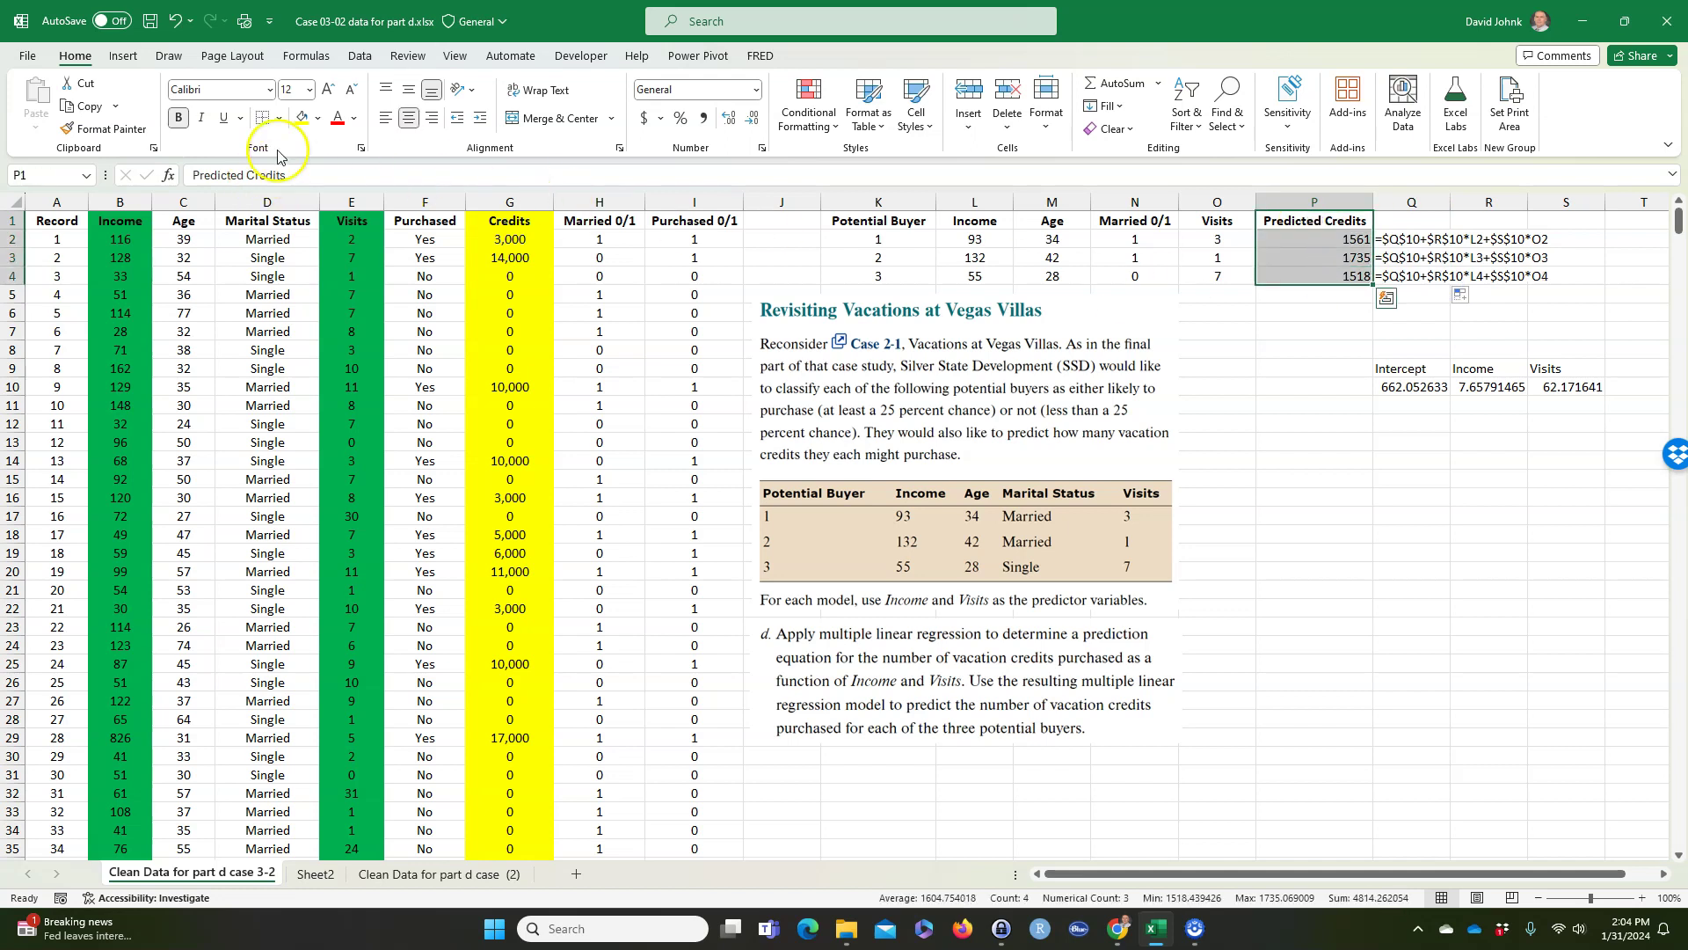
pyautogui.click(303, 120)
pyautogui.moveTo(877, 220); pyautogui.dragTo(880, 277)
pyautogui.click(304, 119)
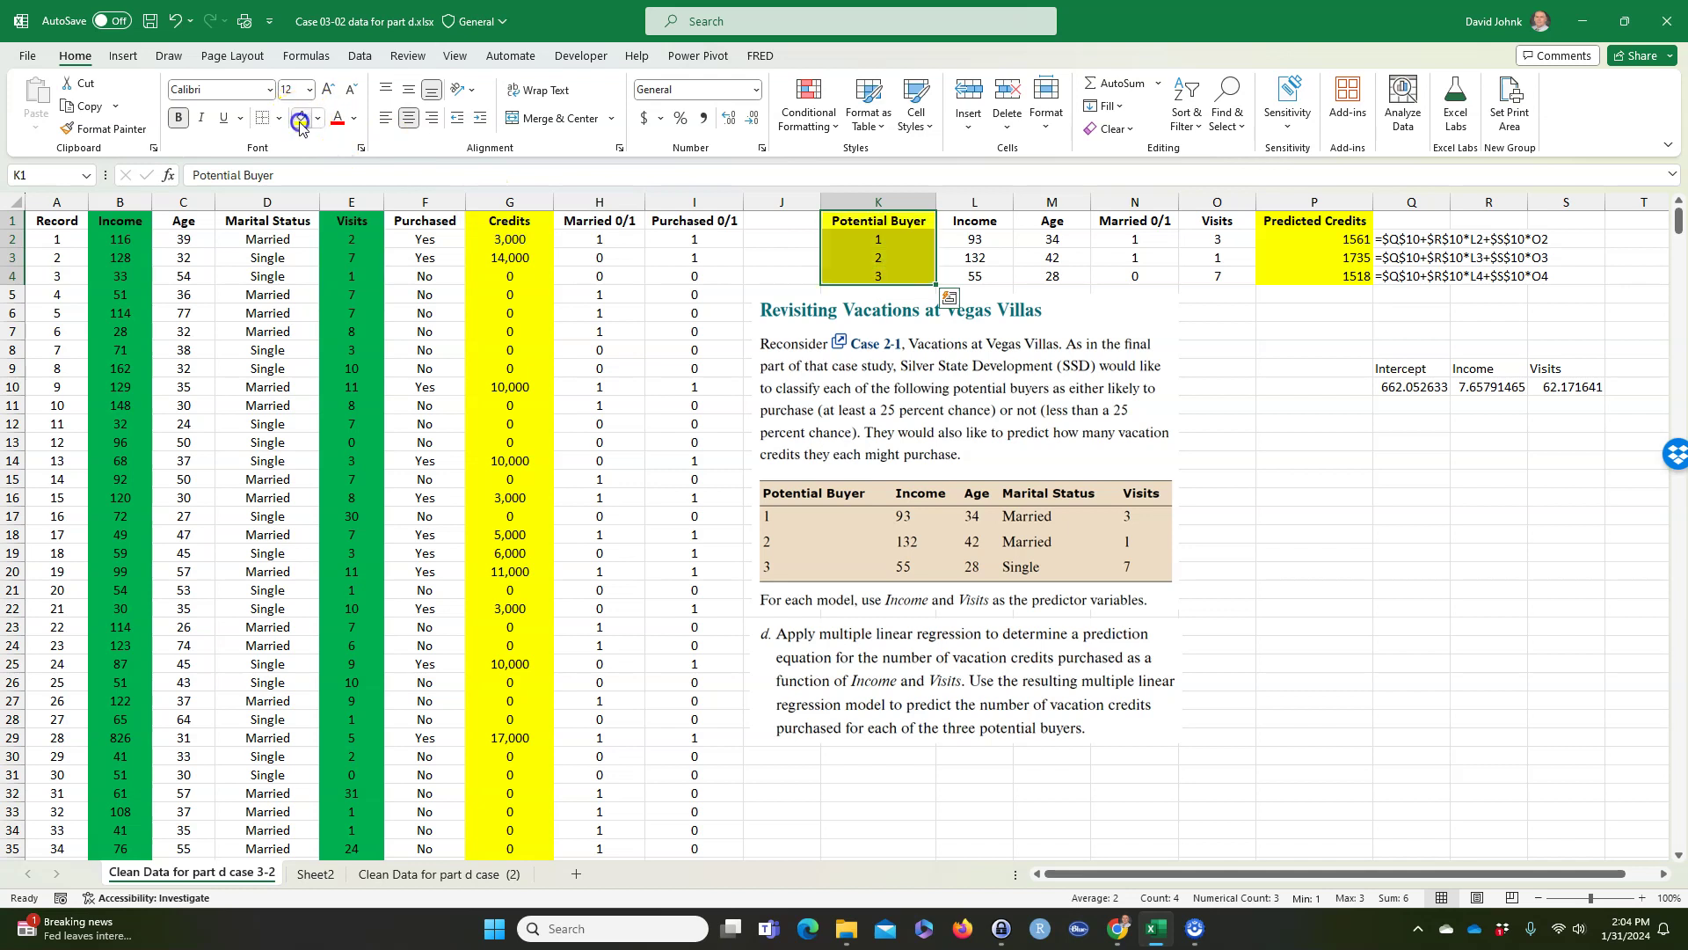
pyautogui.click(1292, 424)
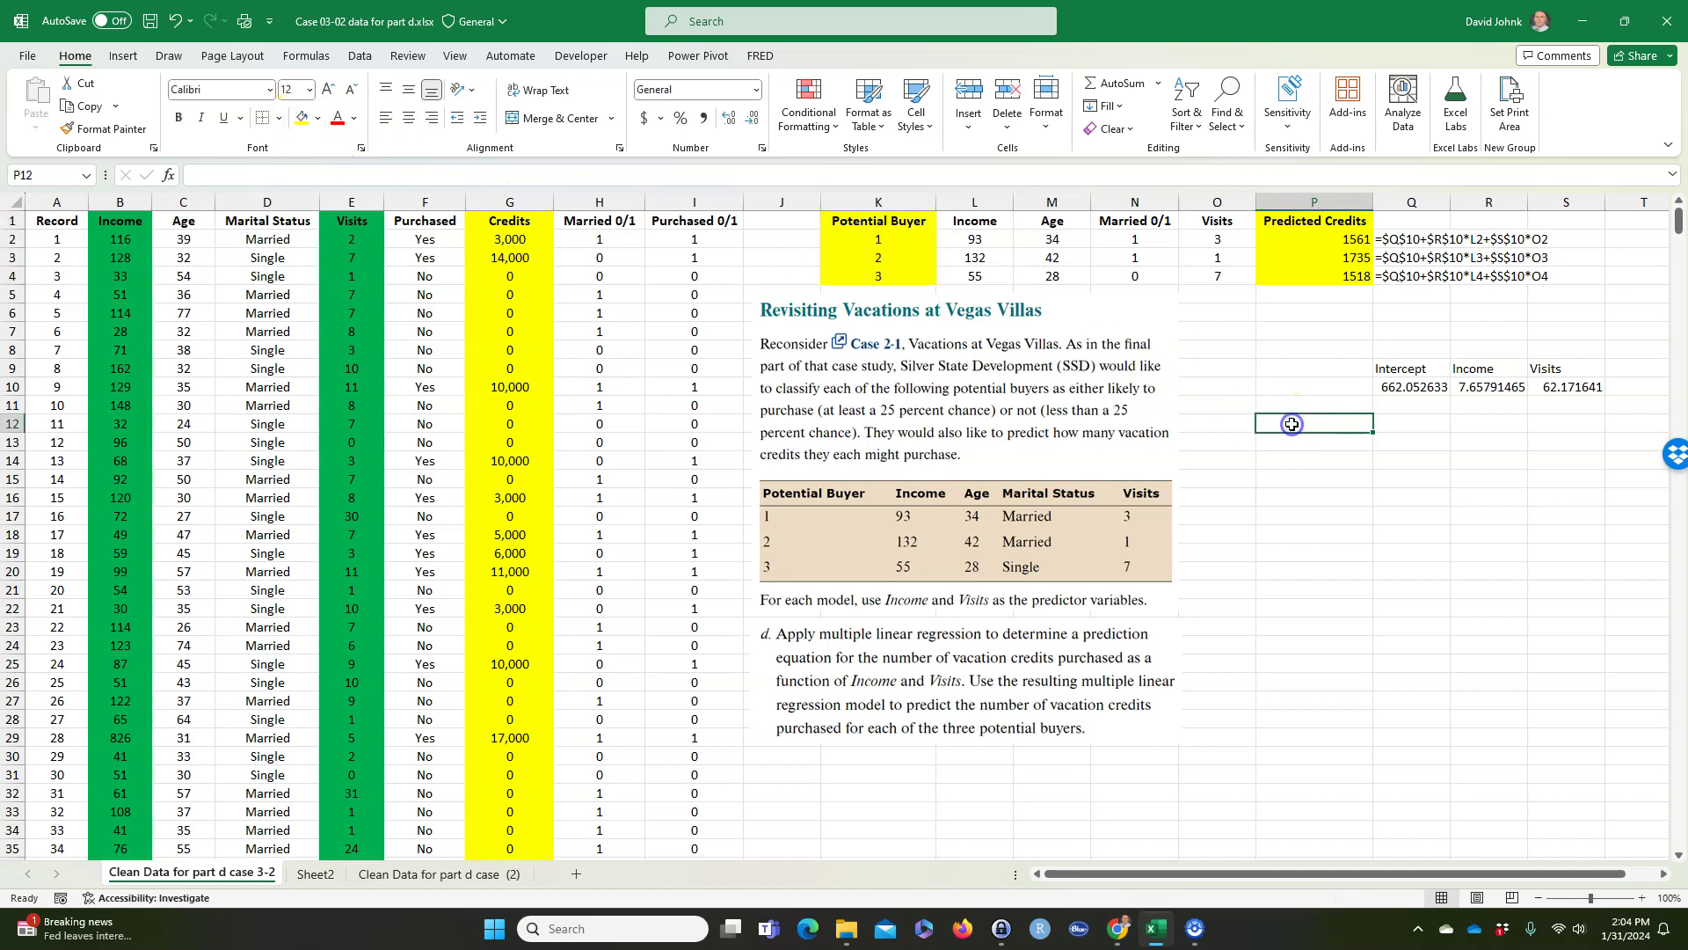
# Step: Review the regression output on Sheet2 and the Income, Visits and Credits columns on the second clean data sheet, and return to the predictions sheet
pyautogui.click(1438, 647)
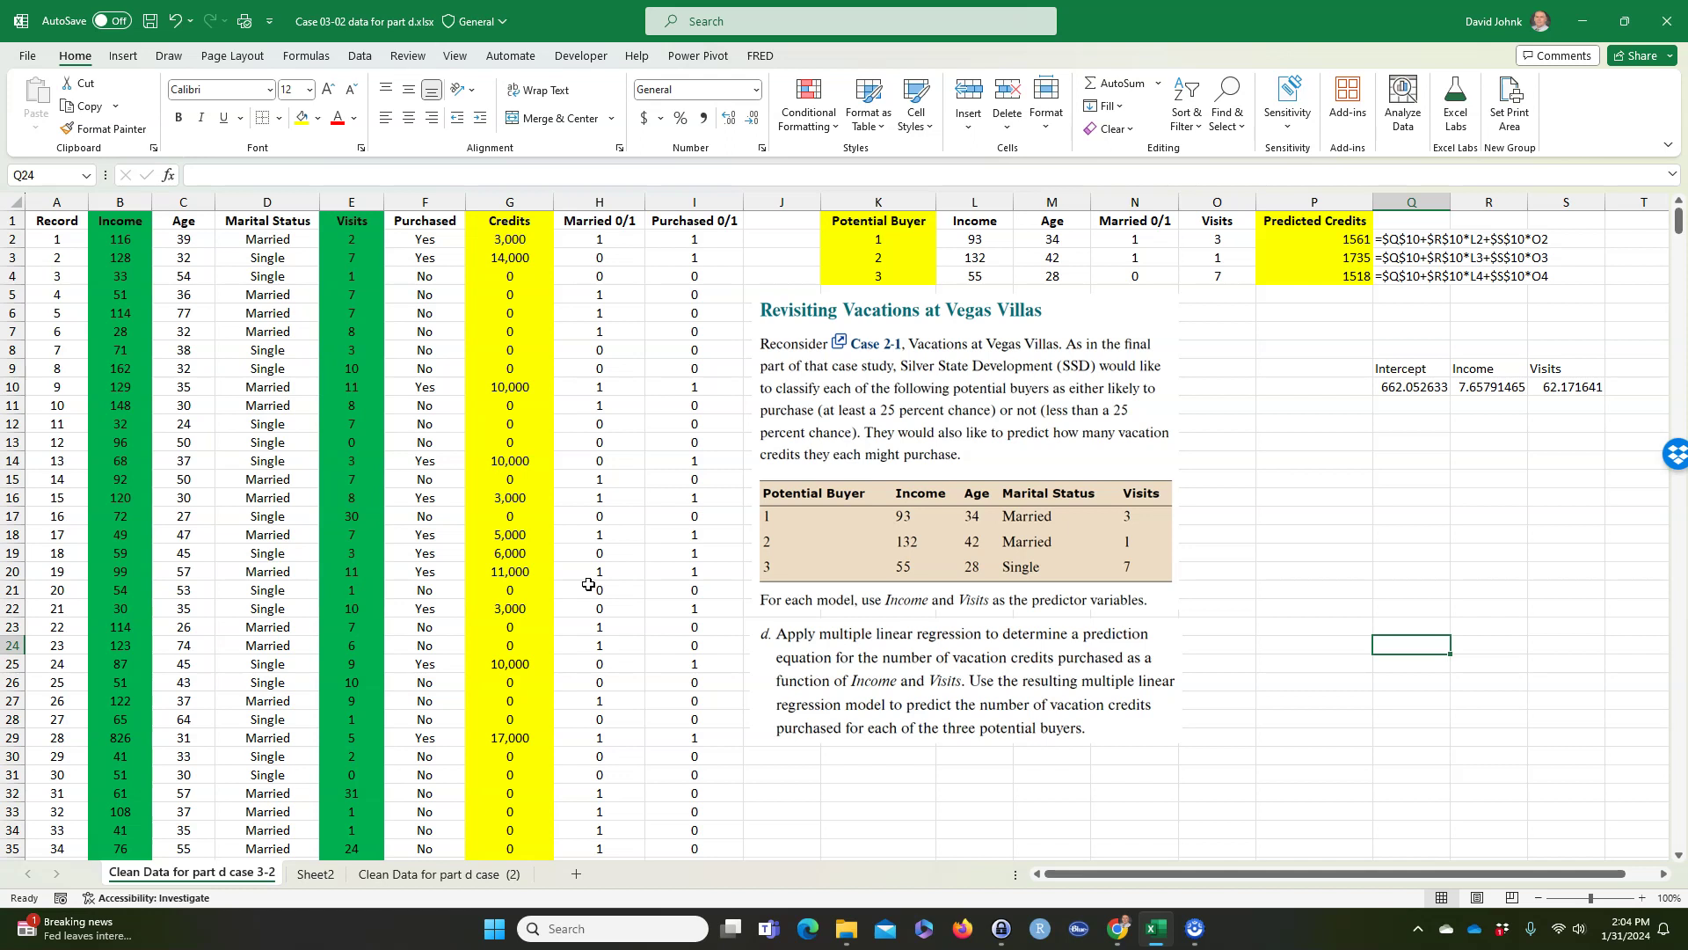
pyautogui.click(1354, 519)
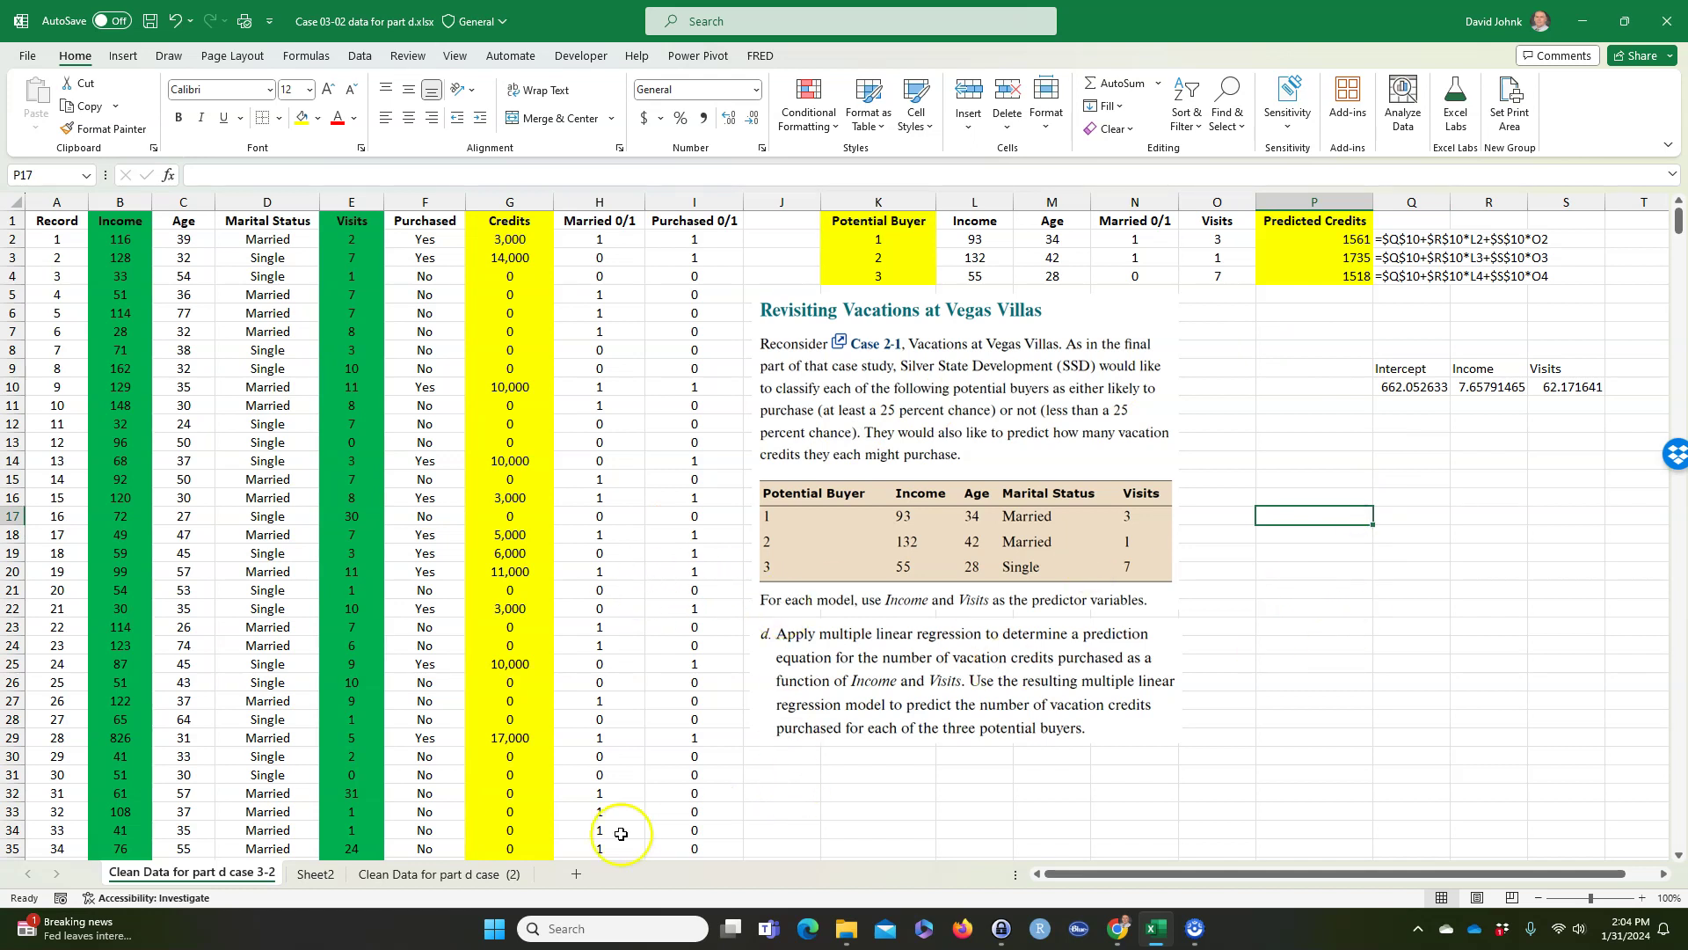
pyautogui.click(316, 873)
pyautogui.moveTo(50, 220); pyautogui.dragTo(704, 572)
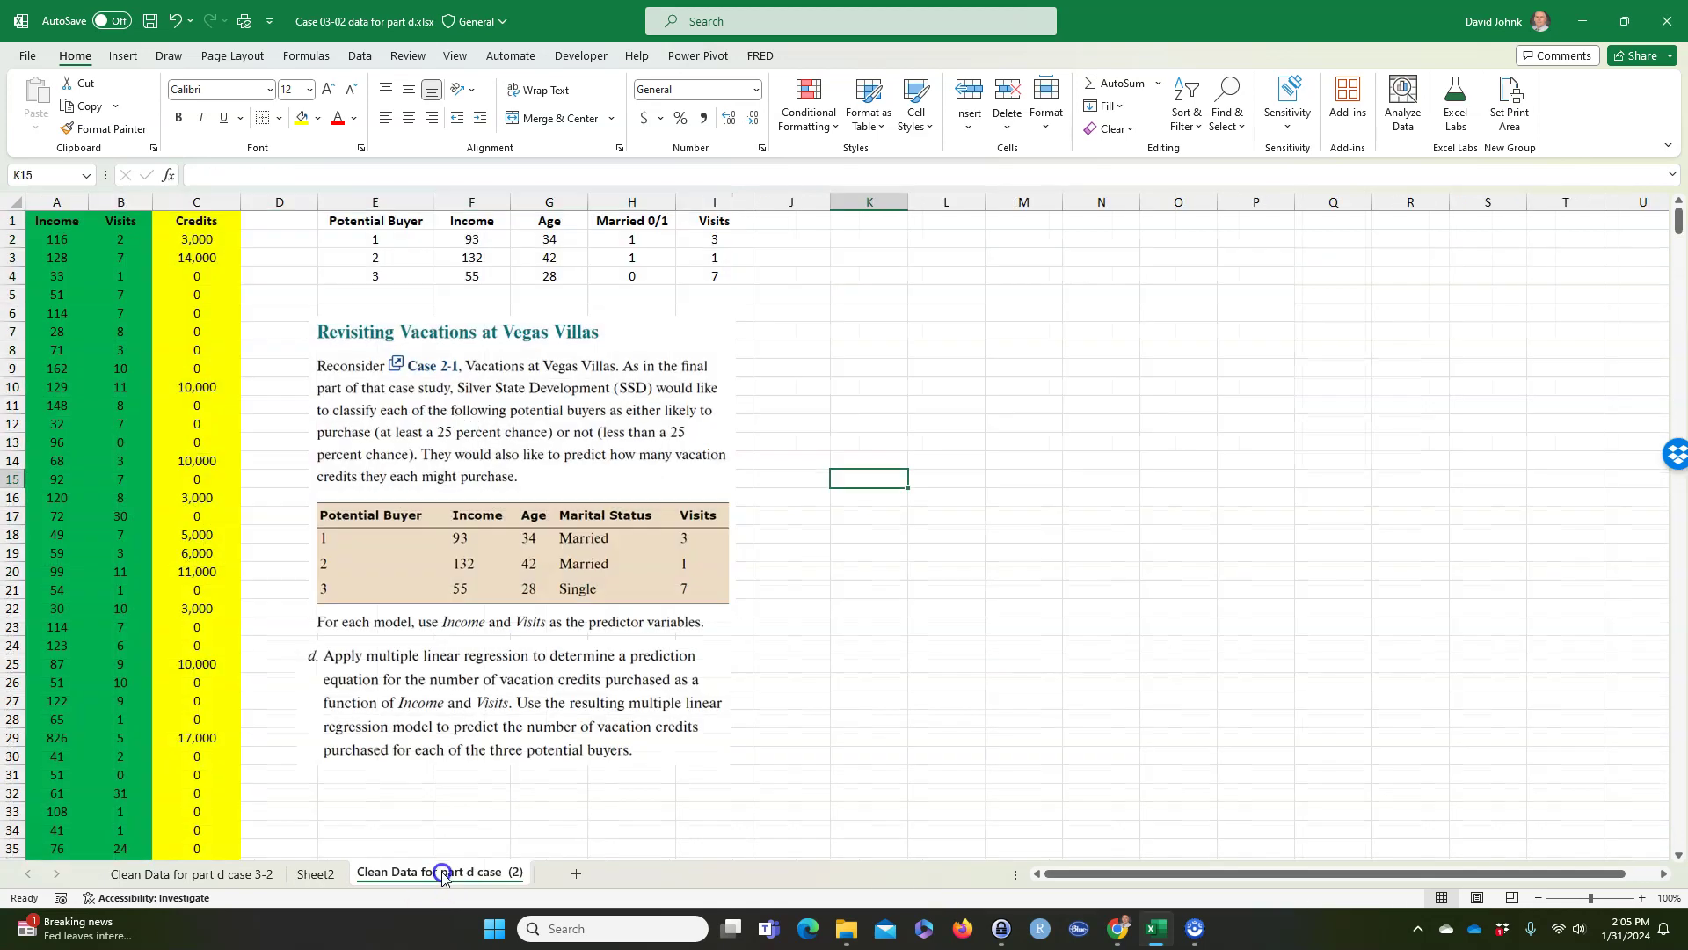
pyautogui.click(439, 873)
pyautogui.click(857, 680)
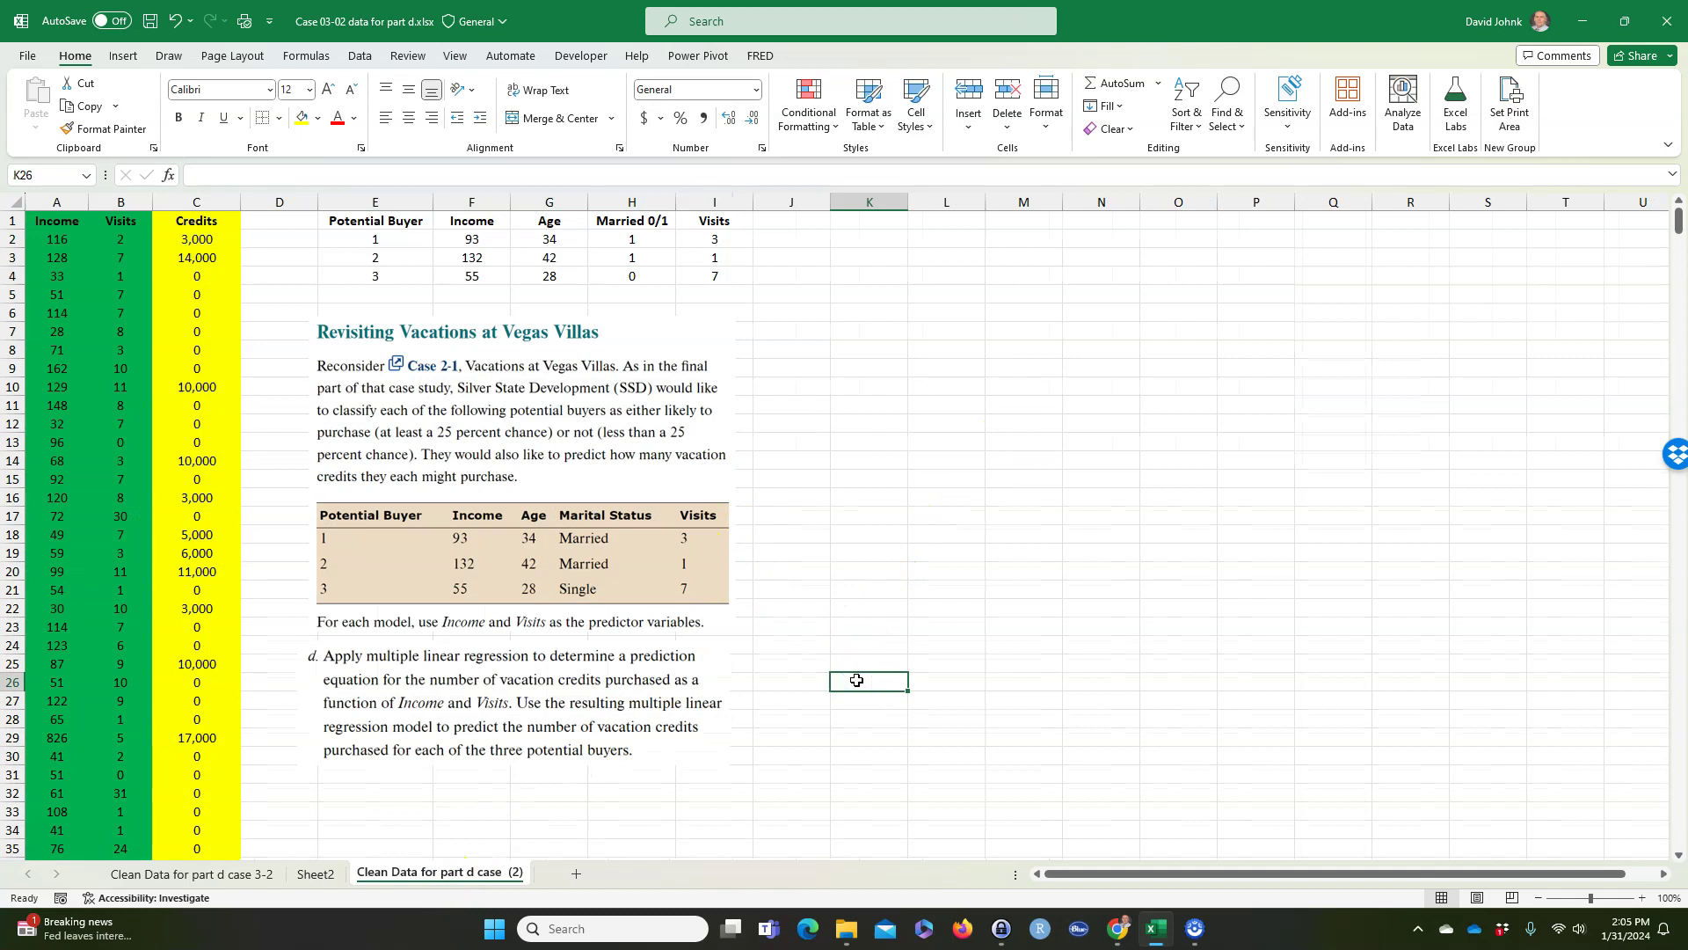
pyautogui.click(919, 444)
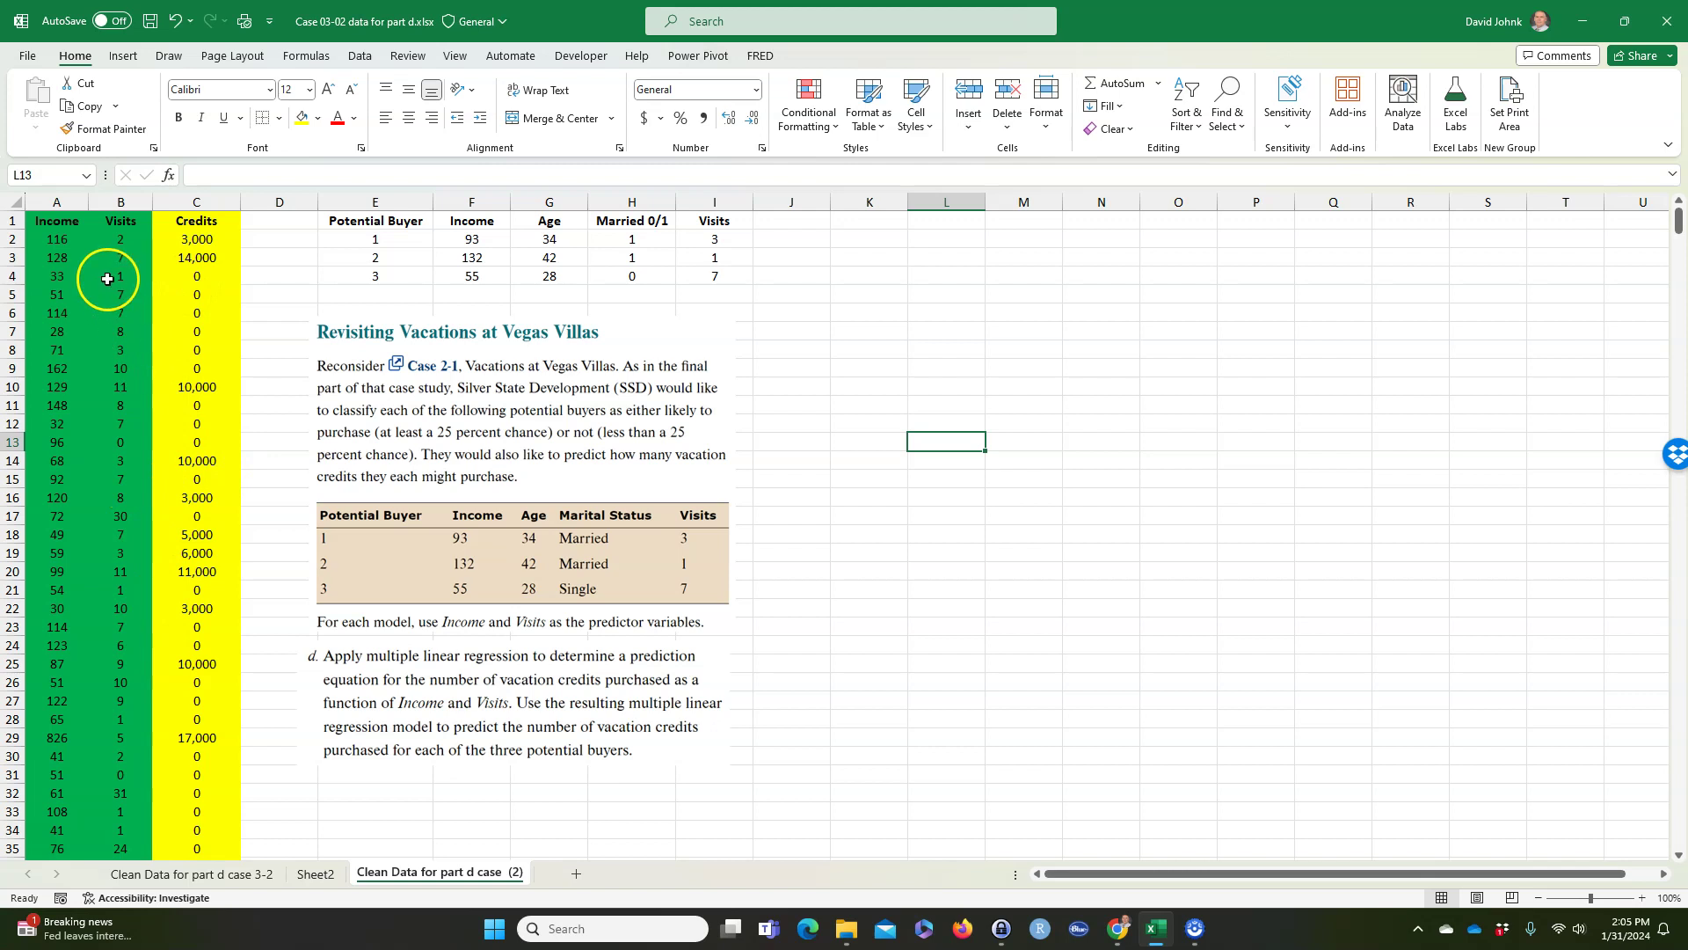
pyautogui.moveTo(121, 274); pyautogui.dragTo(188, 369)
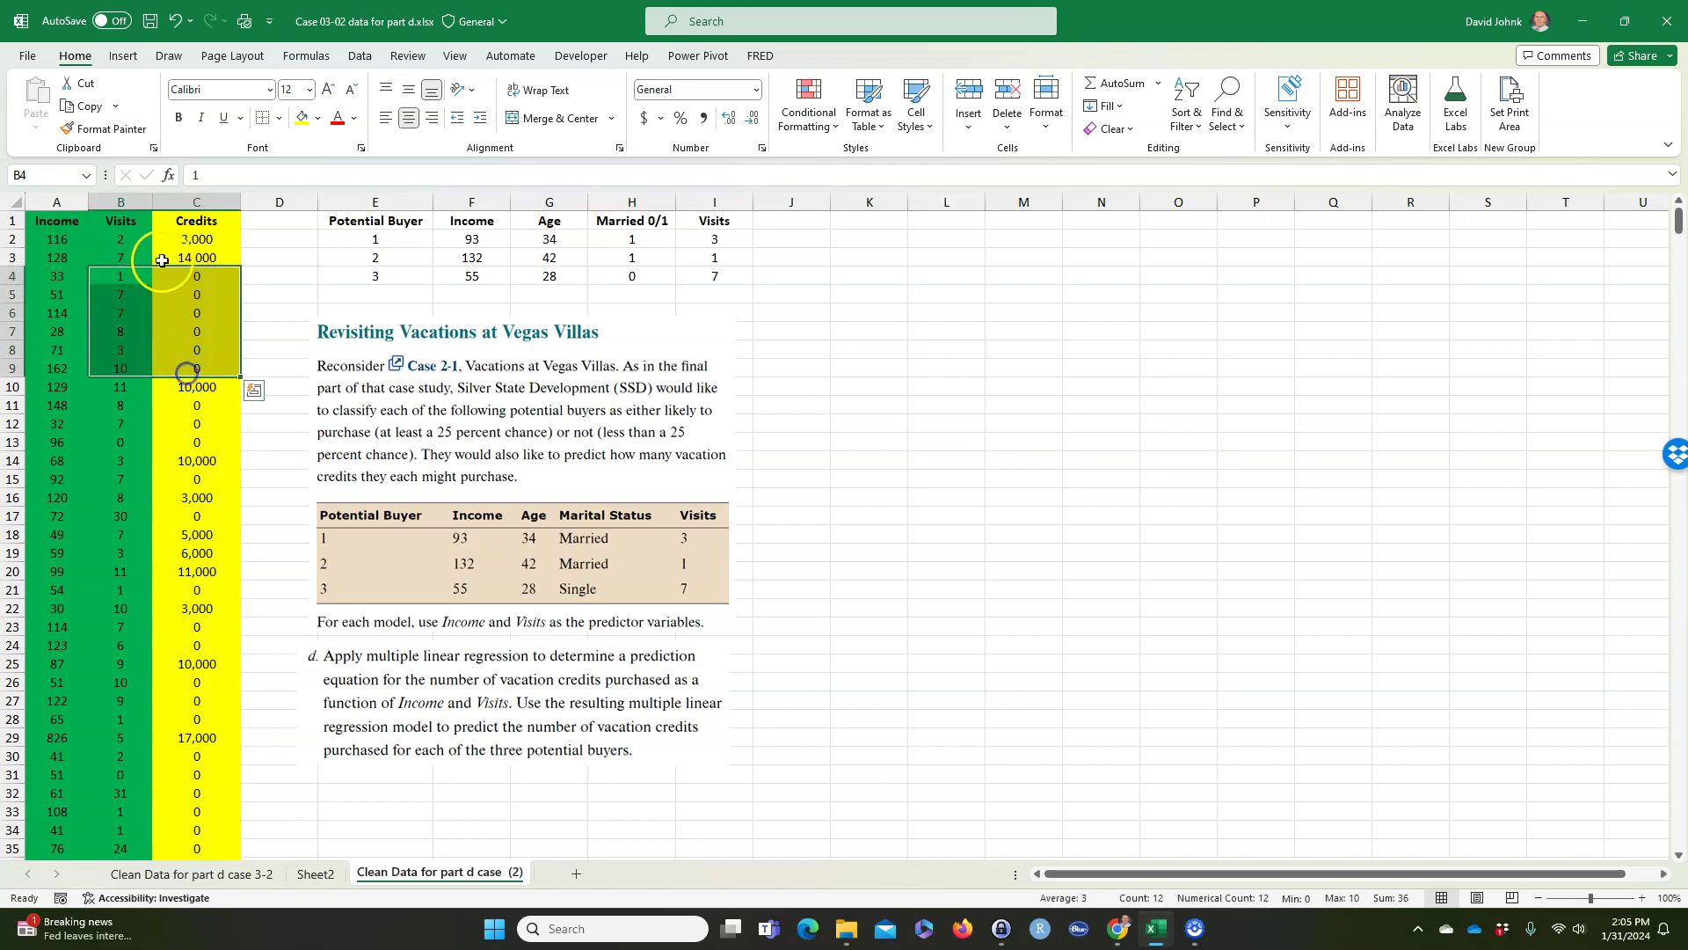
pyautogui.click(156, 442)
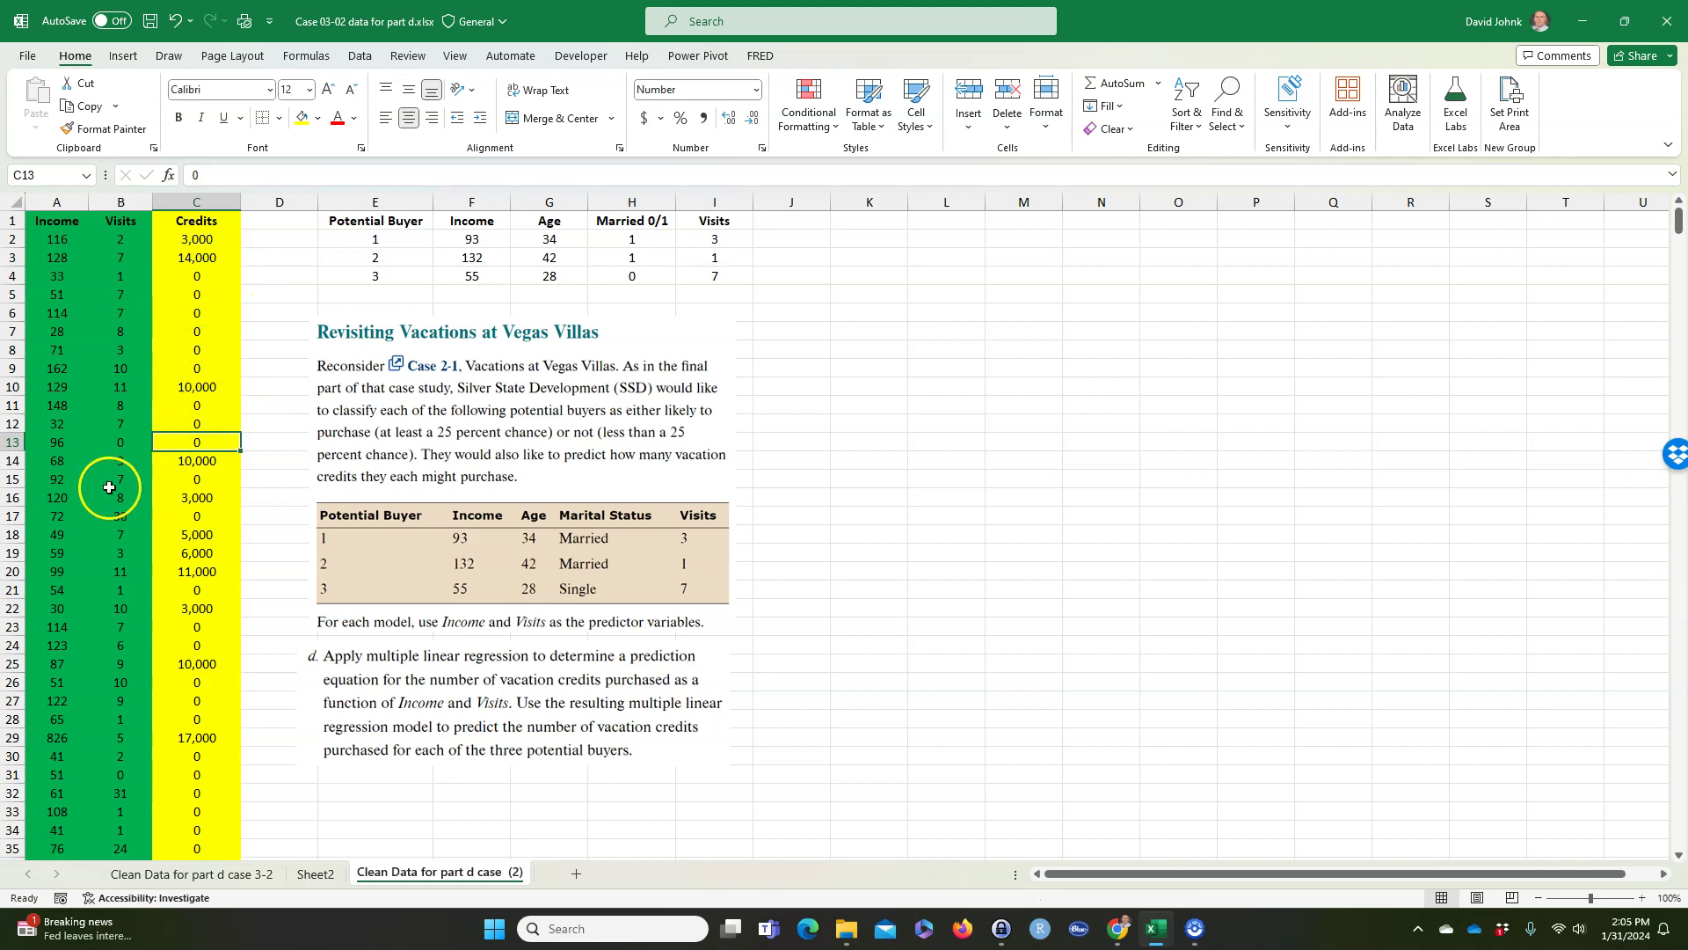
pyautogui.click(897, 444)
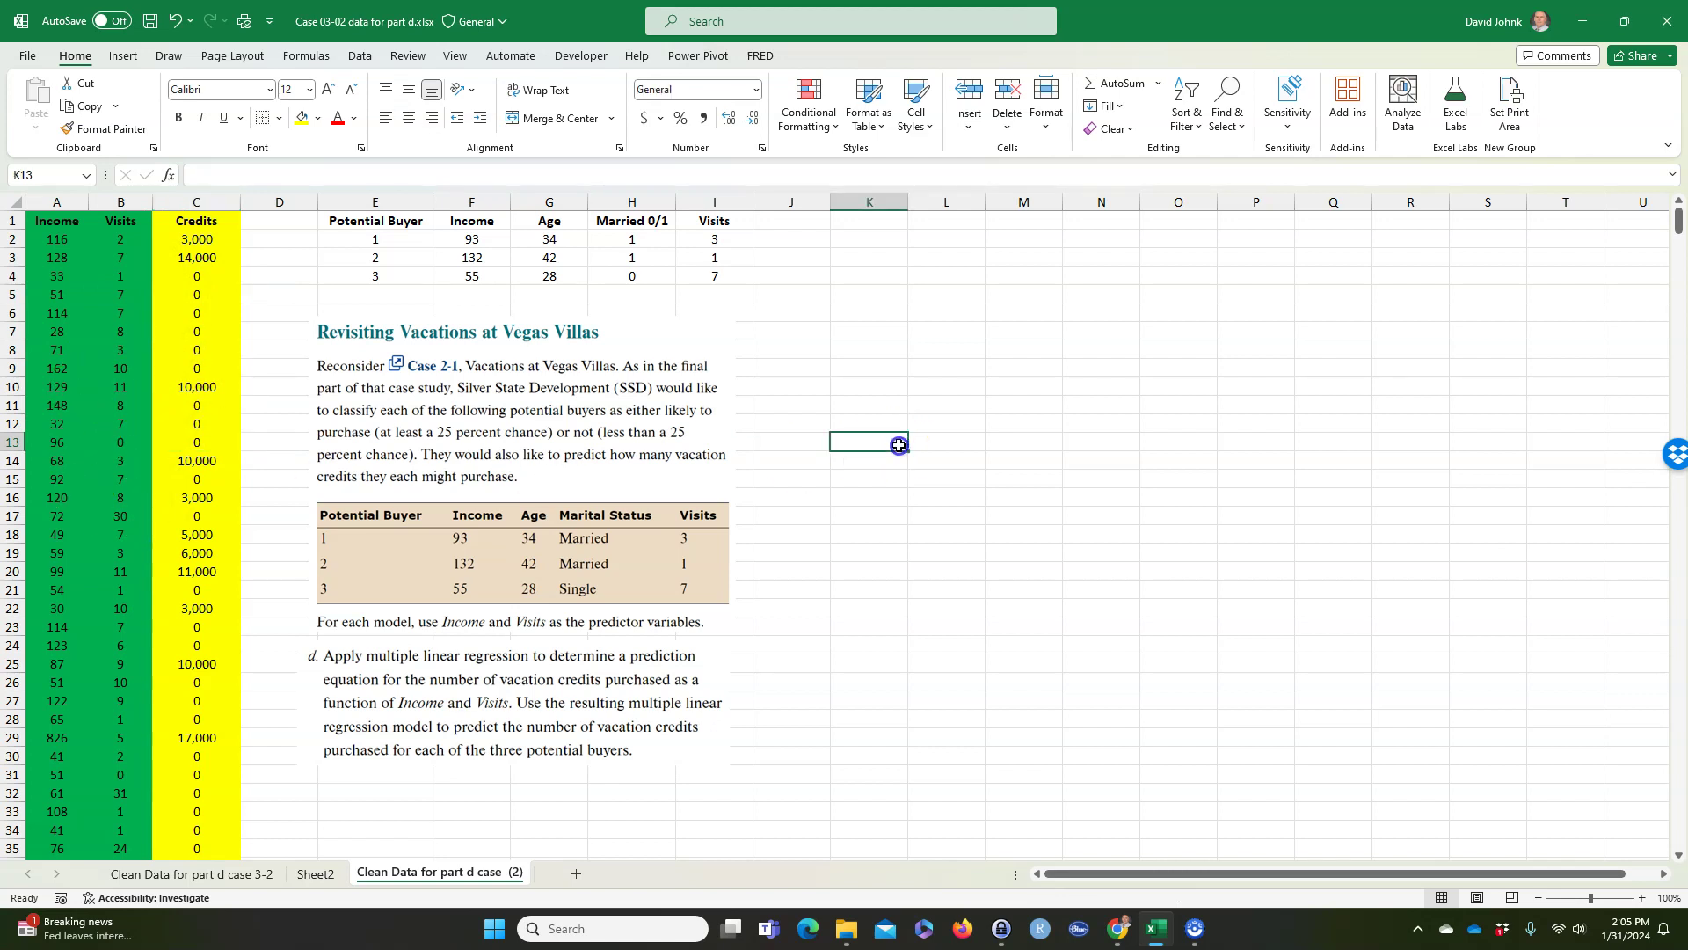
pyautogui.click(264, 873)
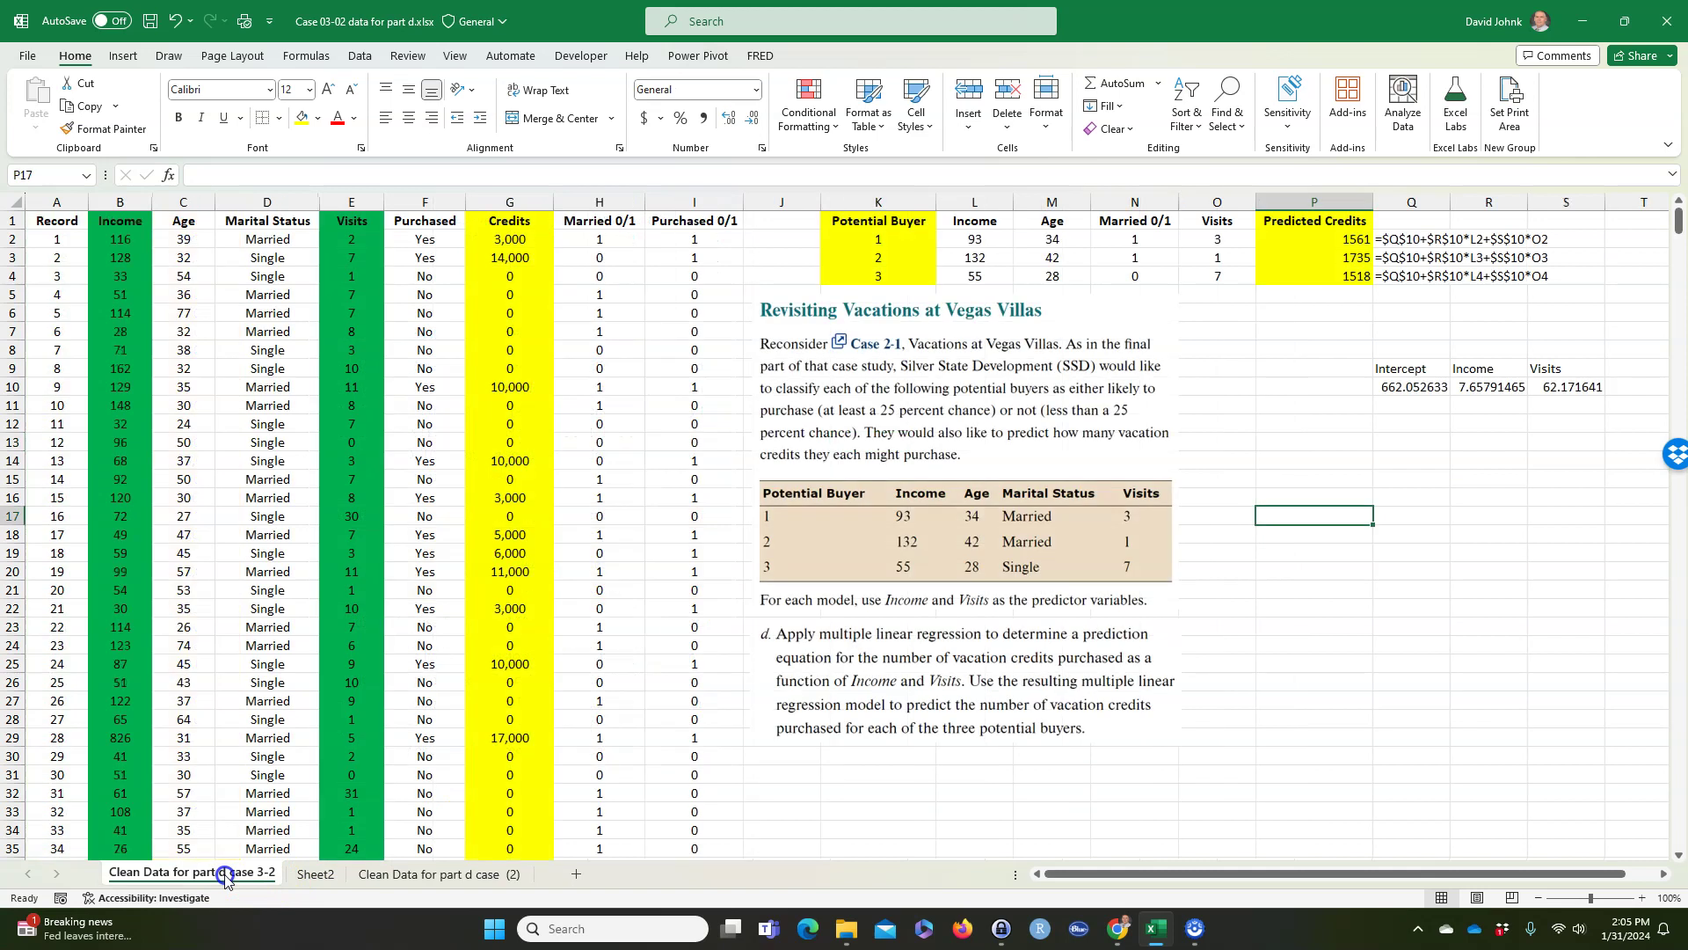
pyautogui.click(1300, 352)
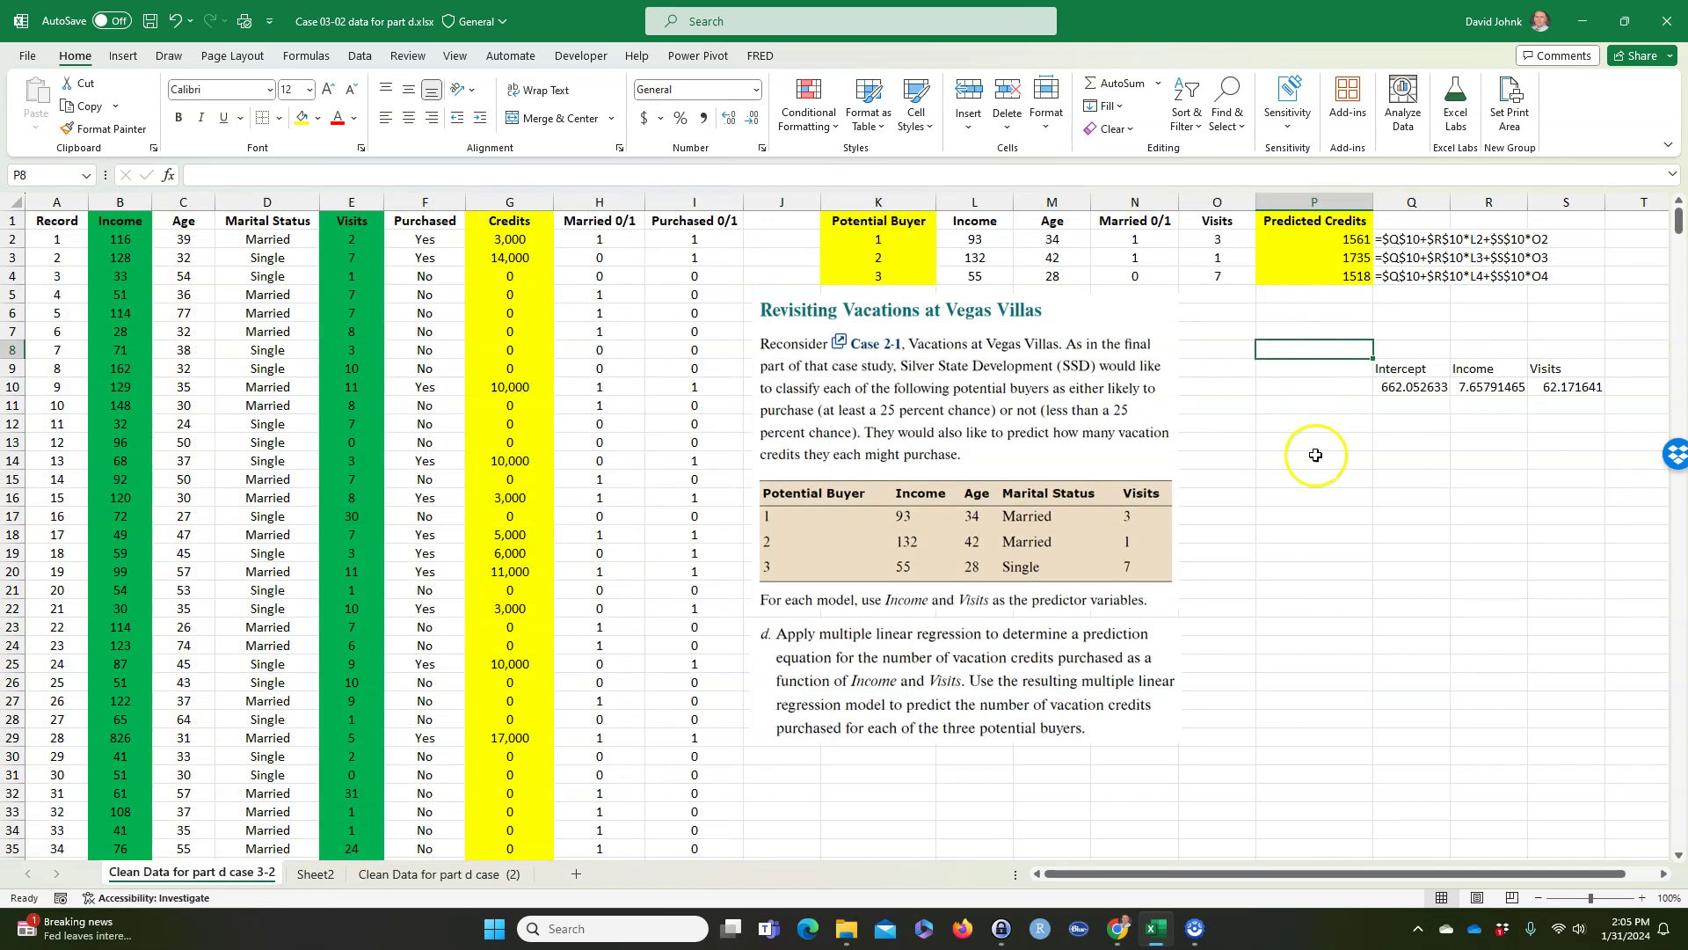